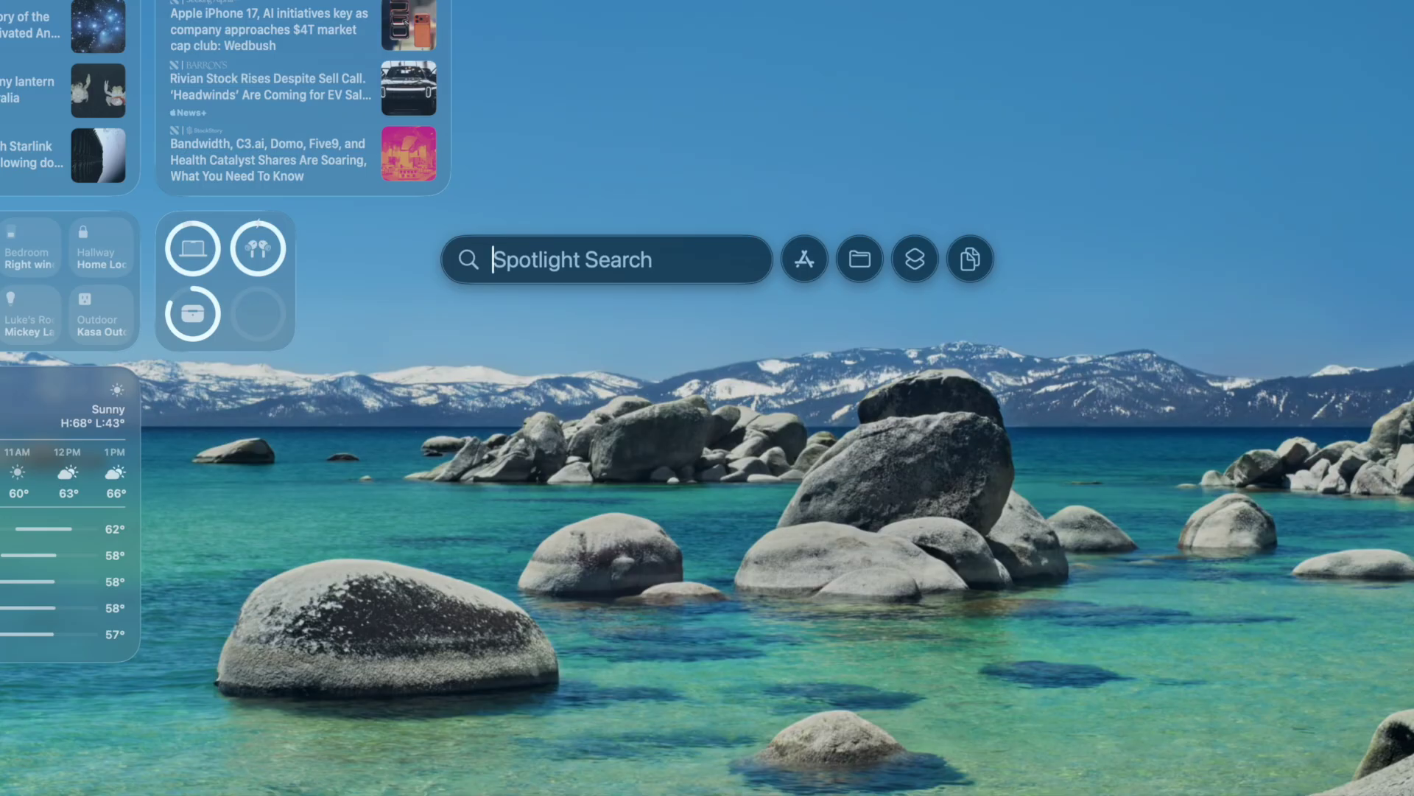
# Bring up Spotlight Search over the desktop and dismiss it again
pyautogui.press('Escape')
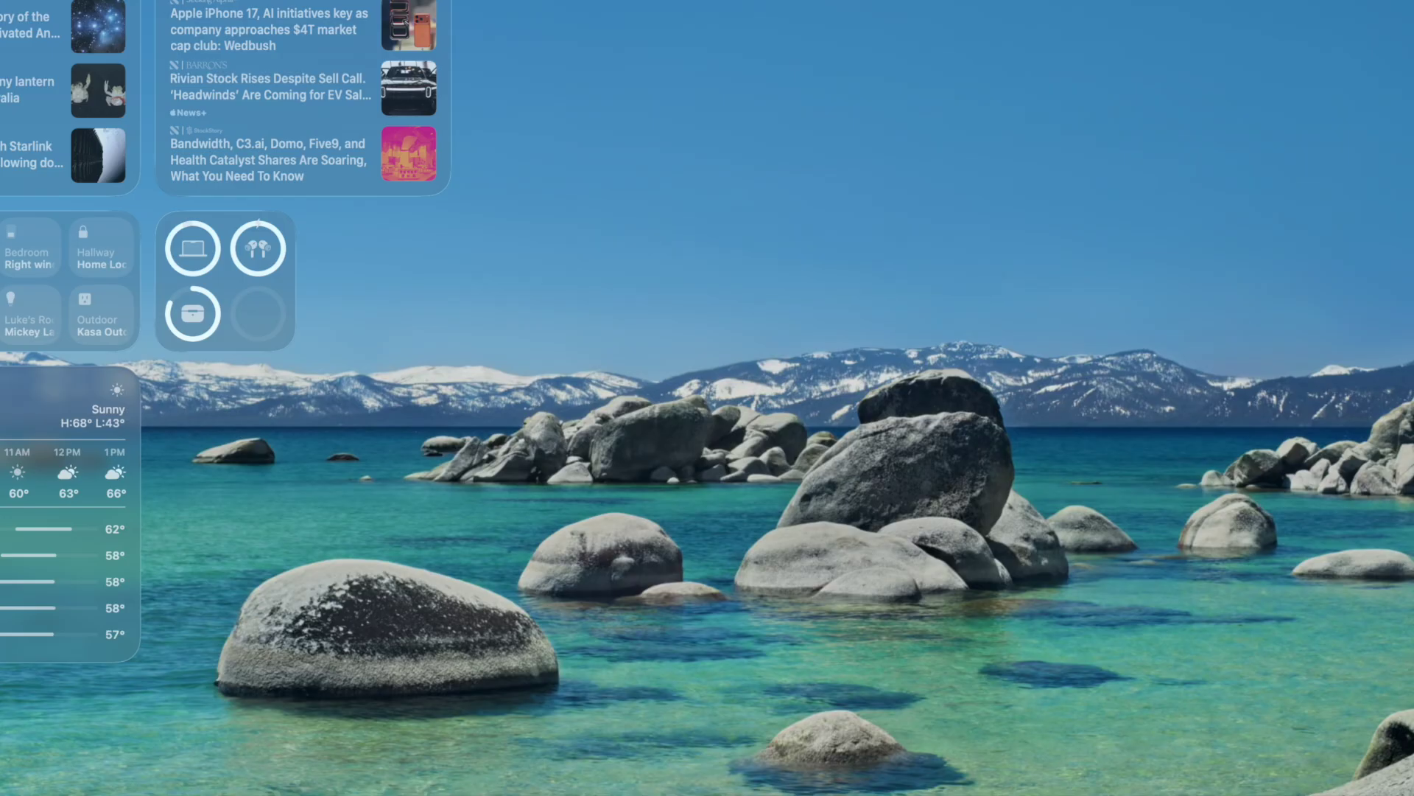
pyautogui.press('super+space')
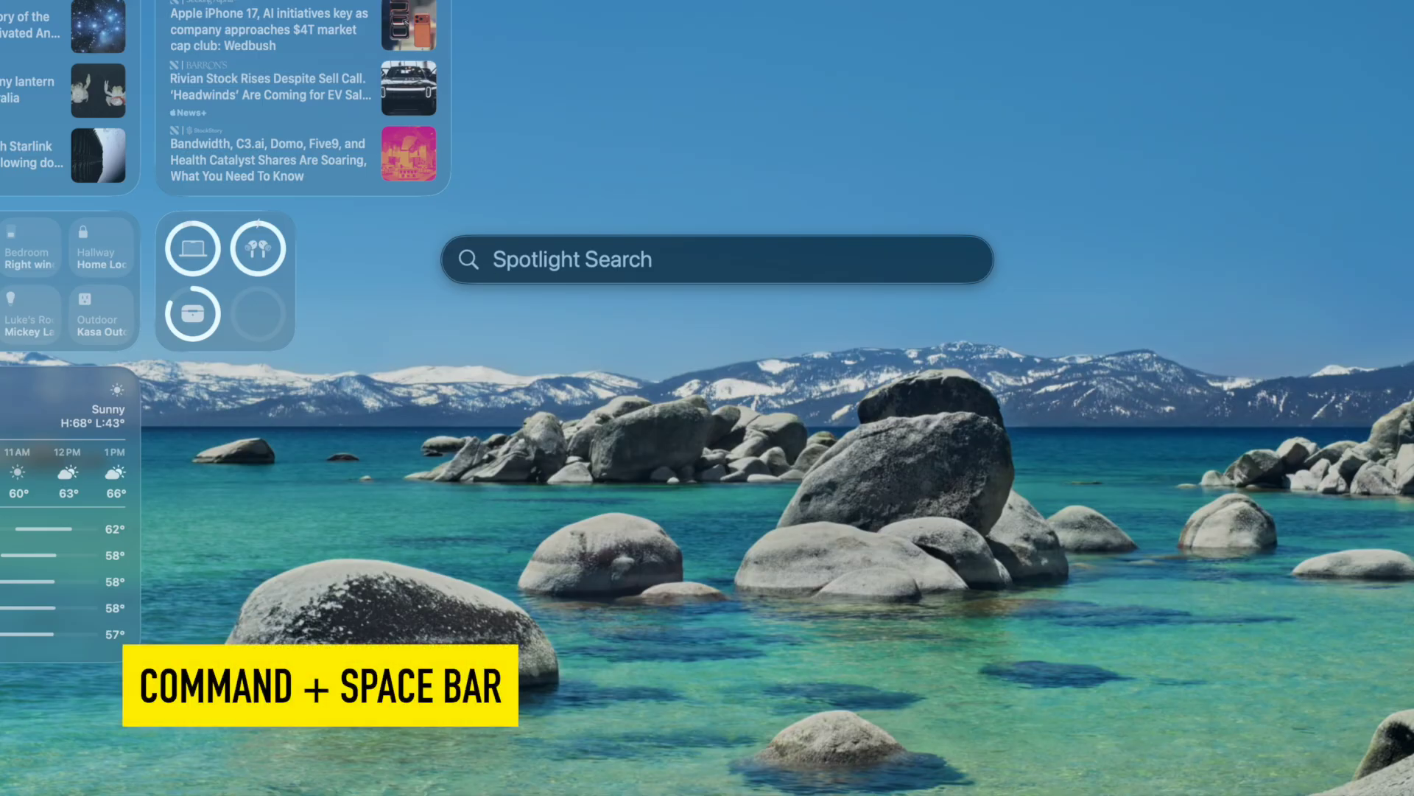
pyautogui.press('Escape')
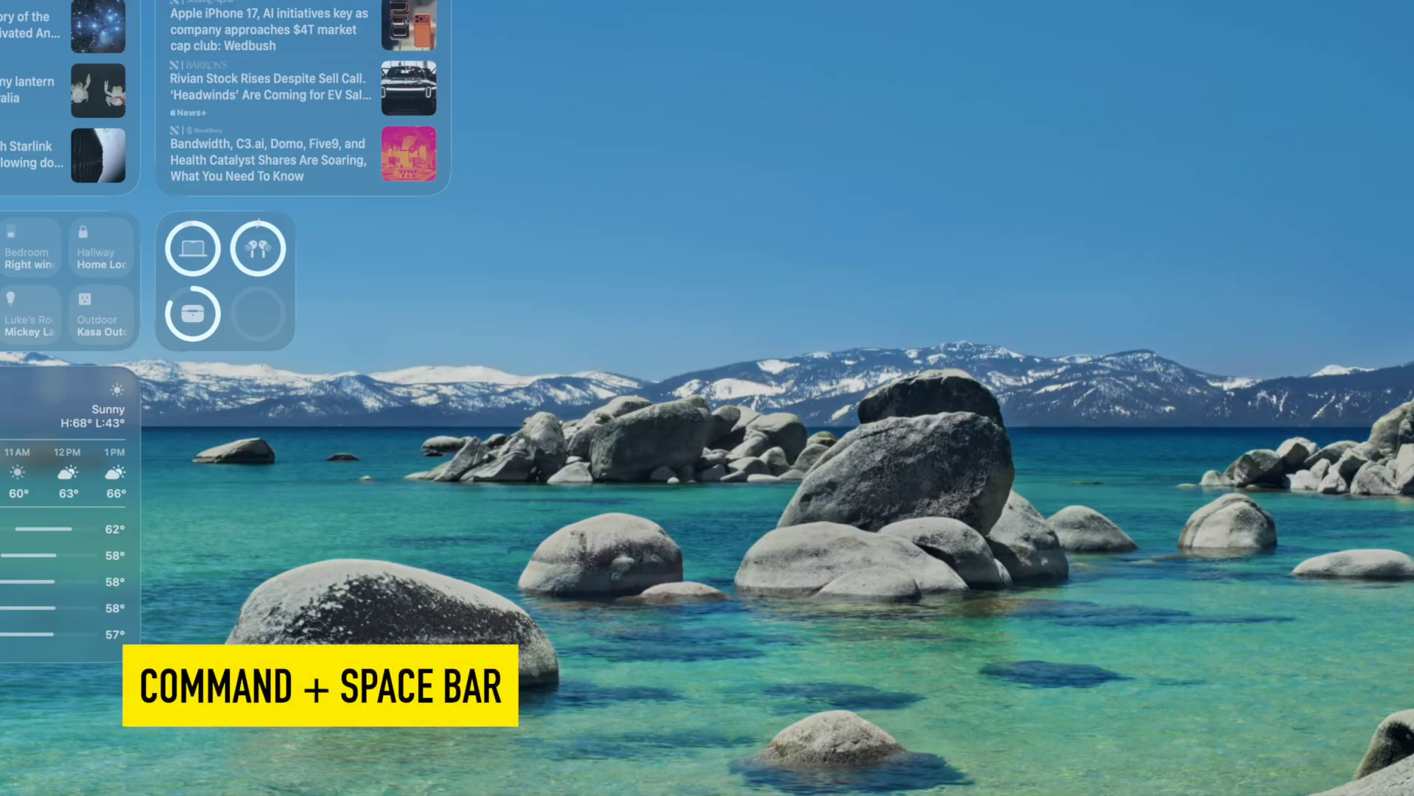
pyautogui.press('super+space')
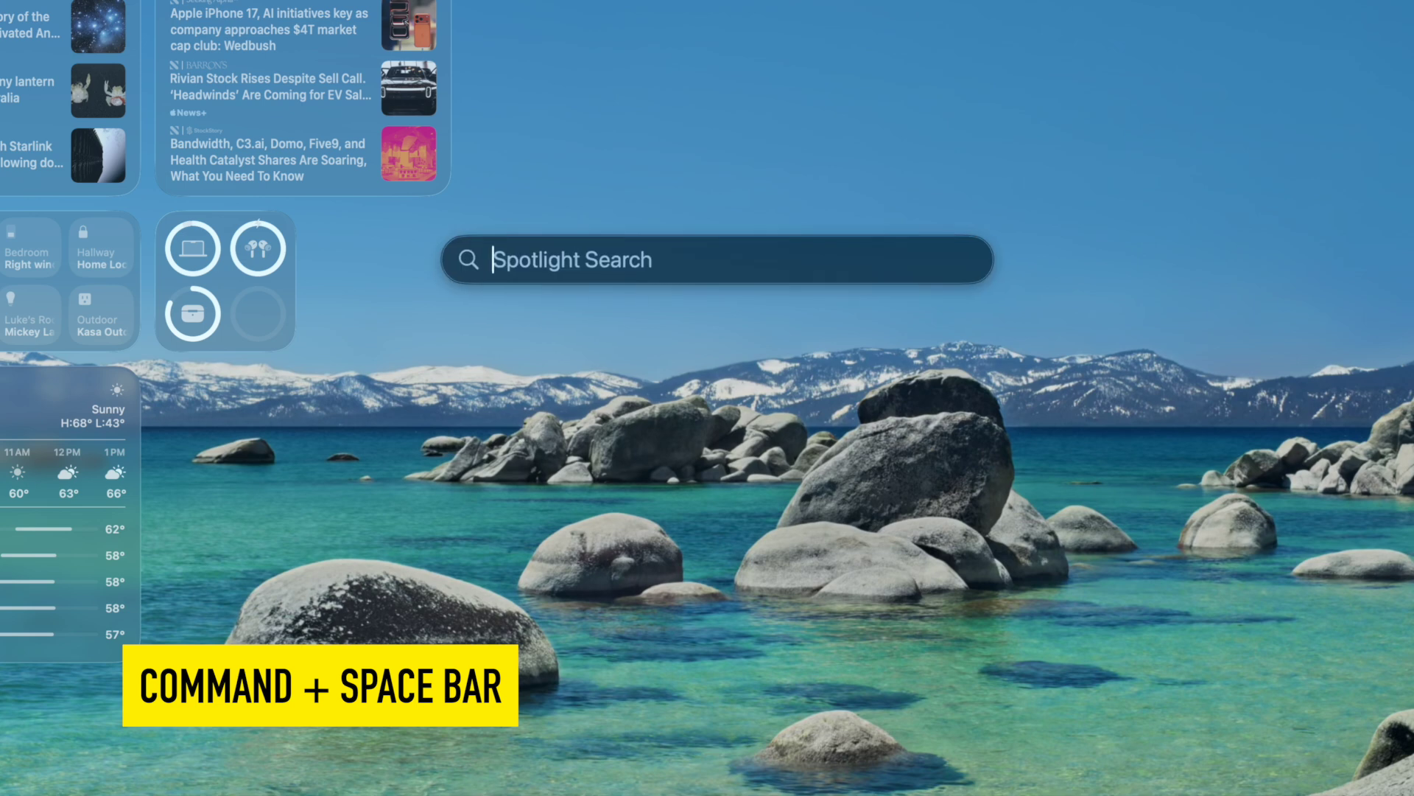
pyautogui.press('Escape')
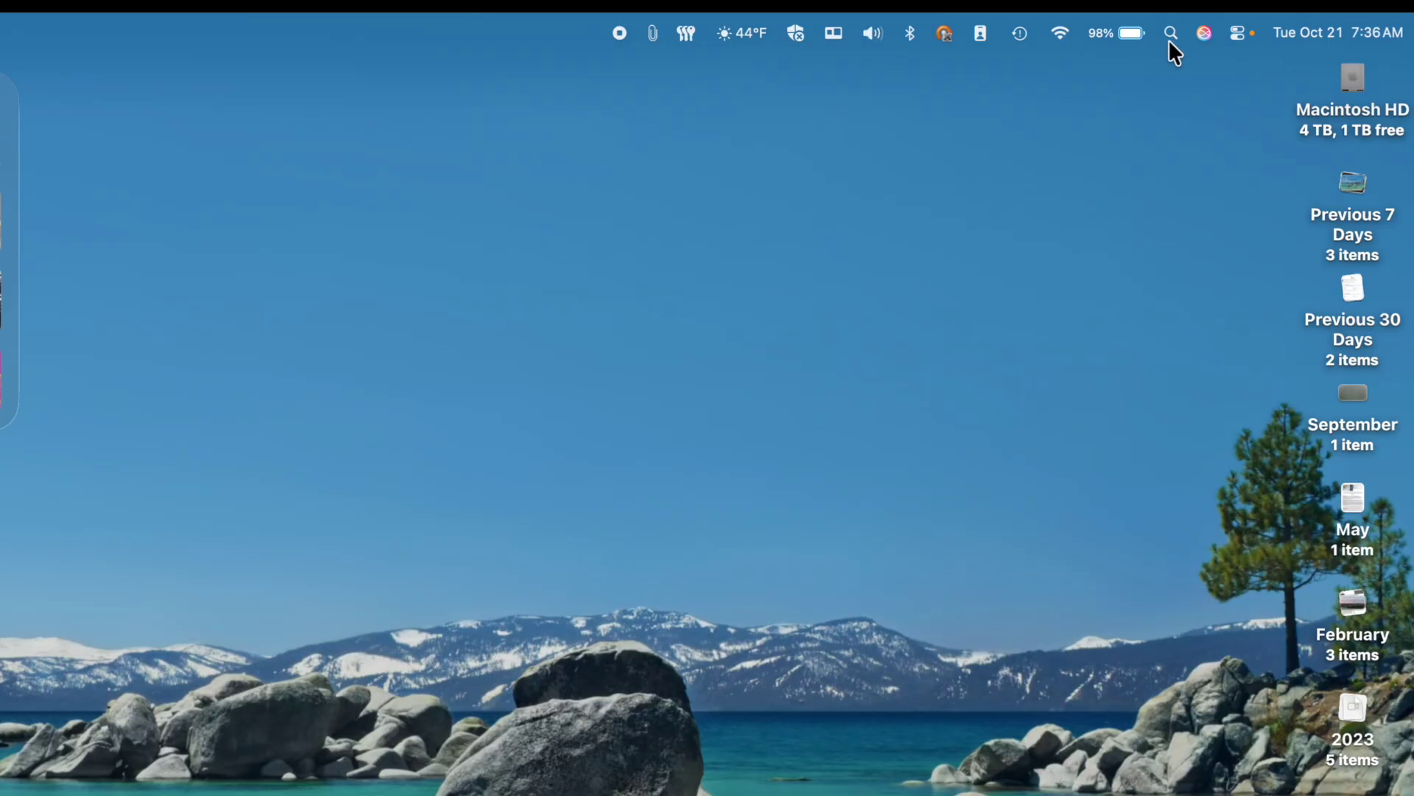
pyautogui.click(1175, 33)
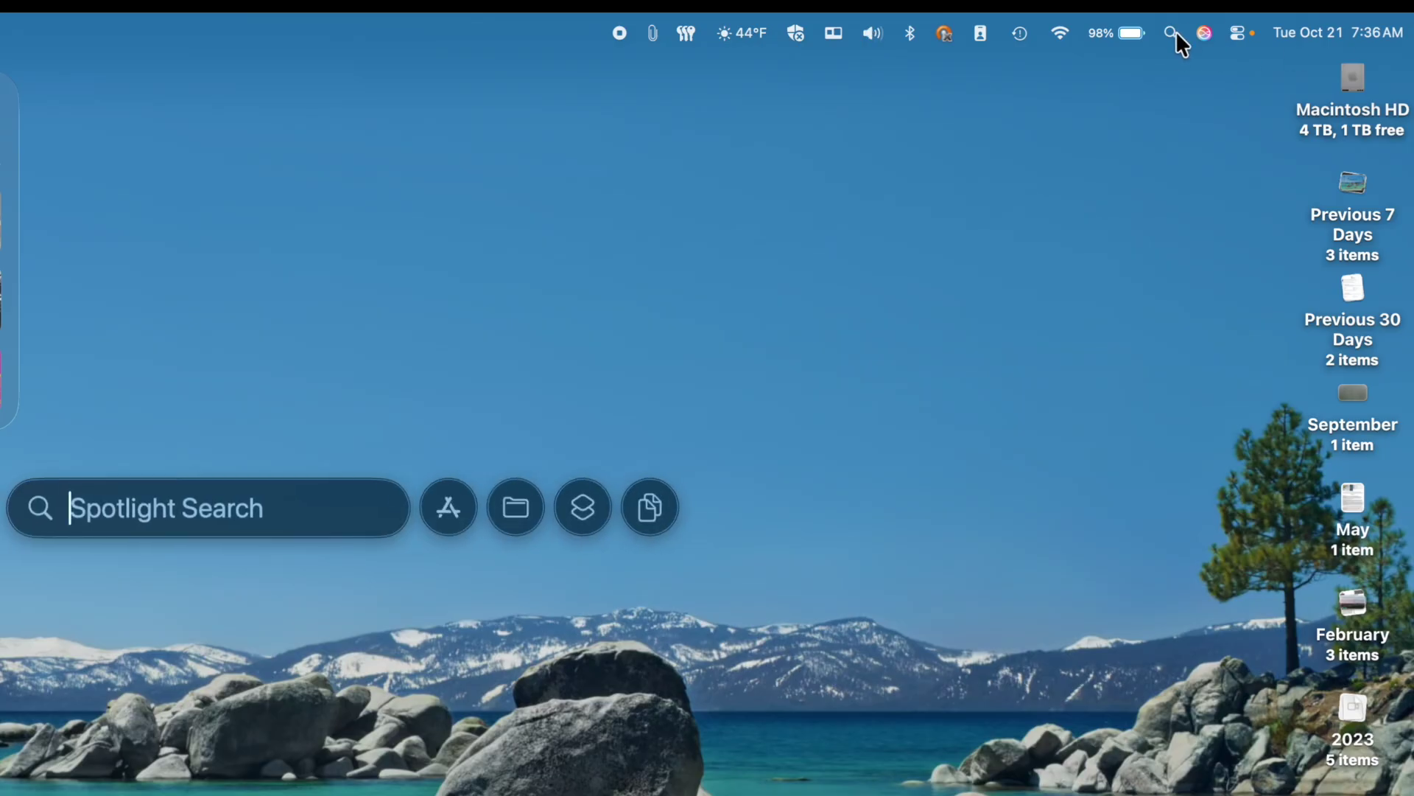
pyautogui.click(1176, 31)
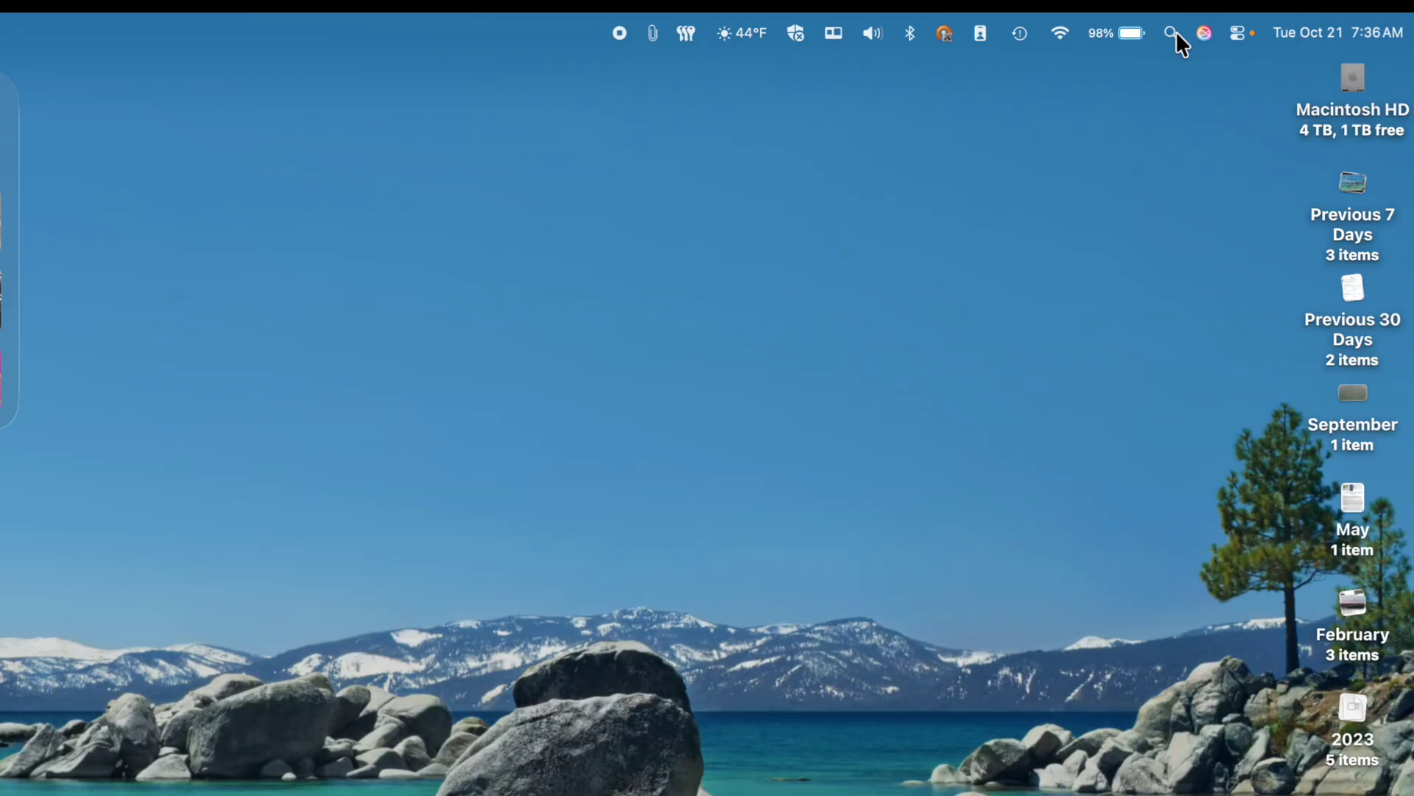
# Reopen Spotlight Search and reveal its category shortcuts, including the one for Applications
pyautogui.press('super+space')
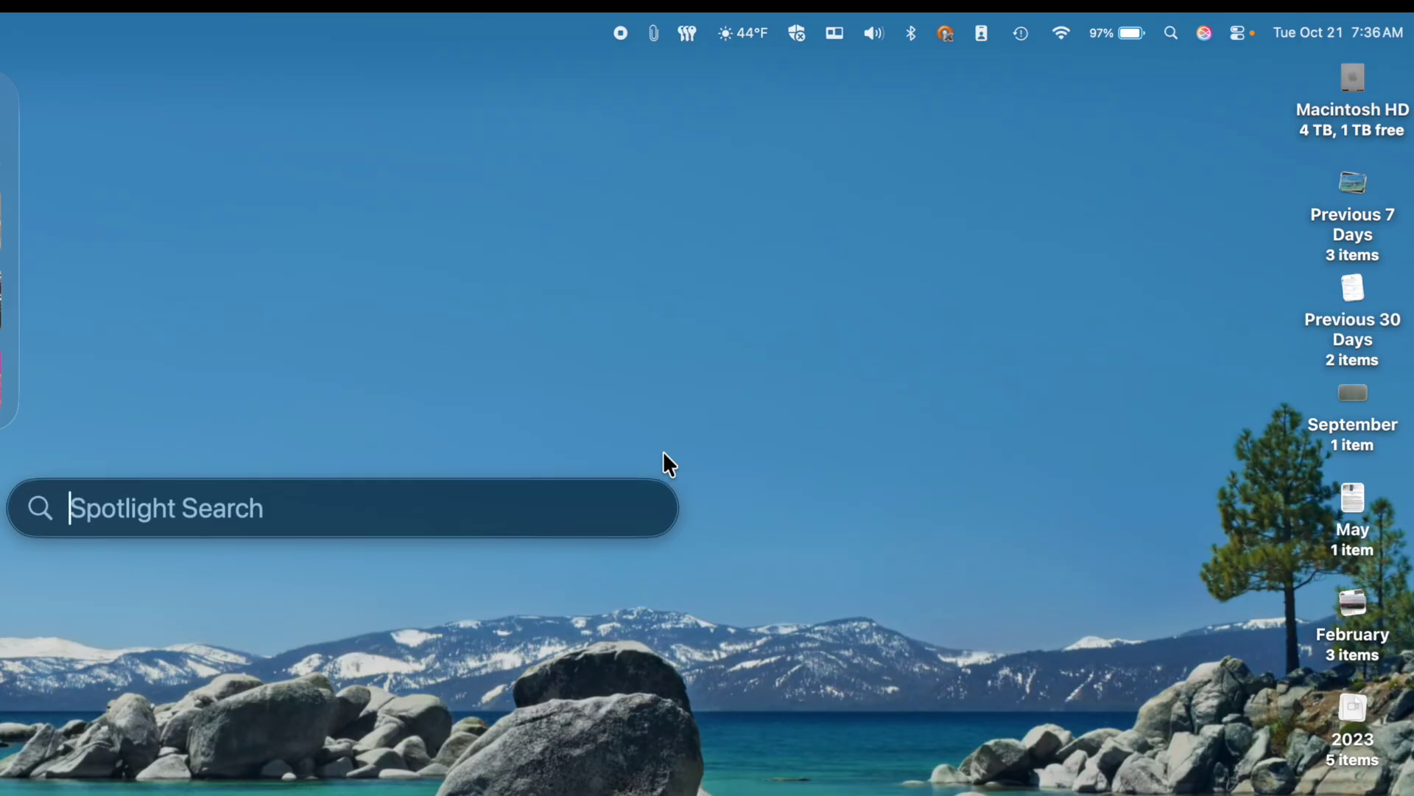
pyautogui.moveTo(531, 516)
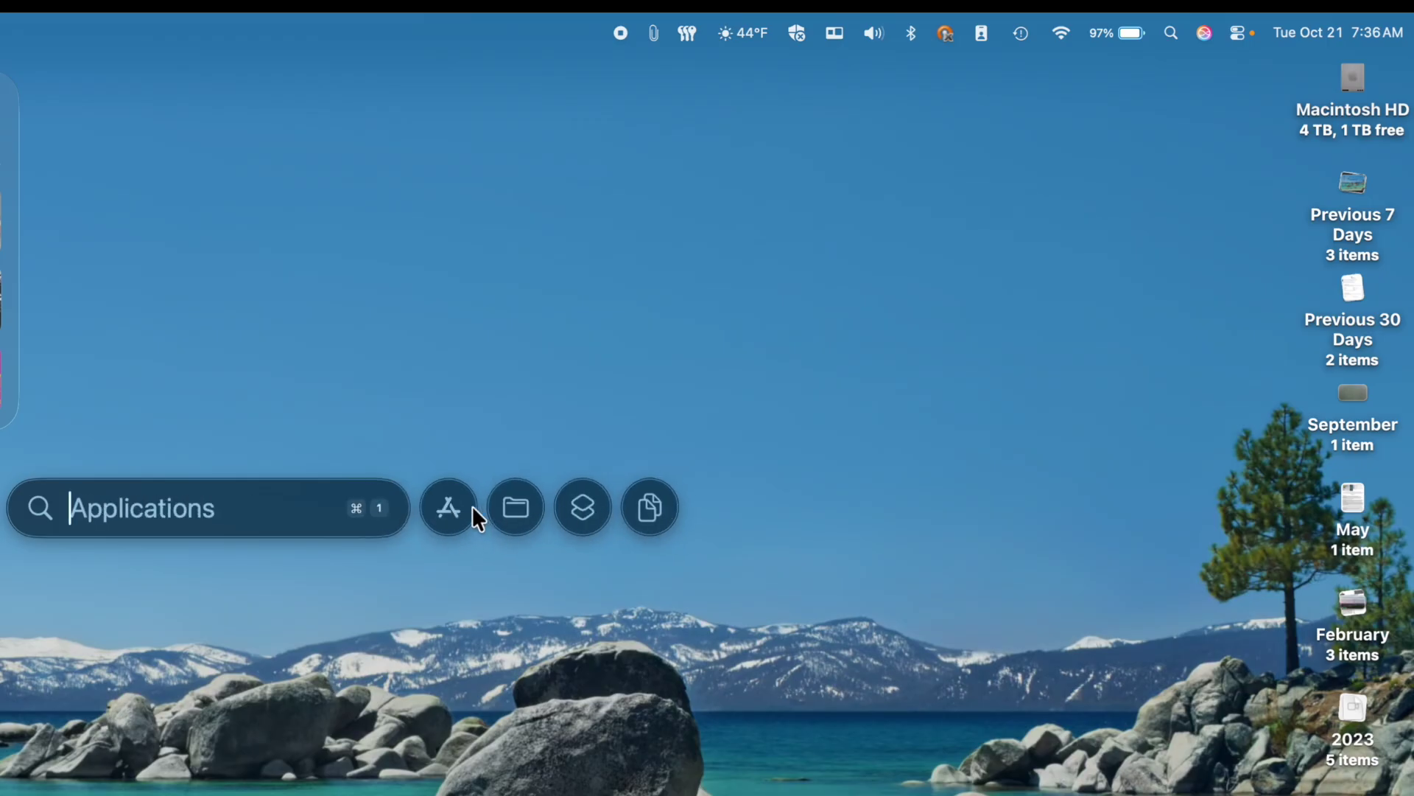
pyautogui.click(1171, 32)
pyautogui.click(1170, 33)
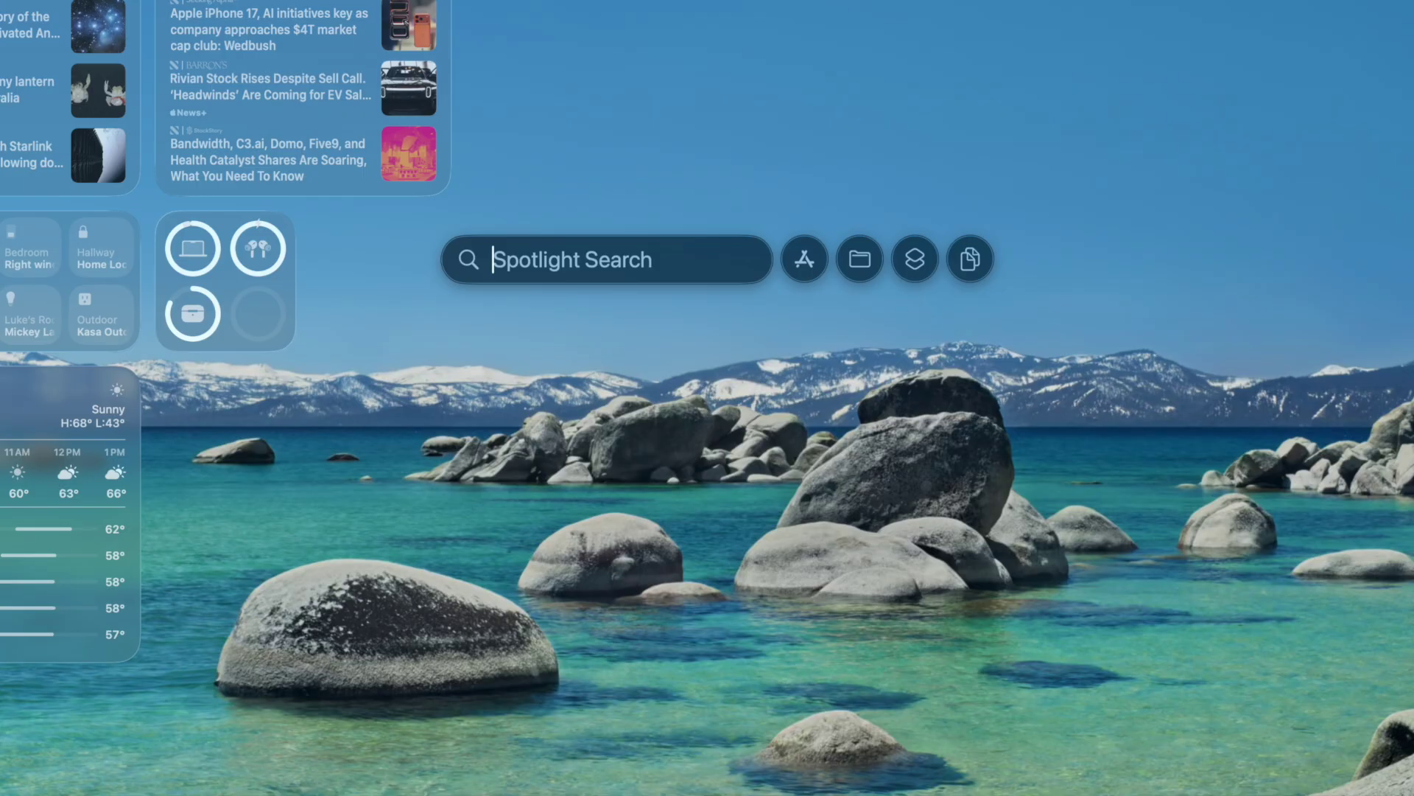
# Open the Applications category of Spotlight Search and dismiss it again
pyautogui.click(1091, 199)
pyautogui.press('super+space')
pyautogui.click(902, 247)
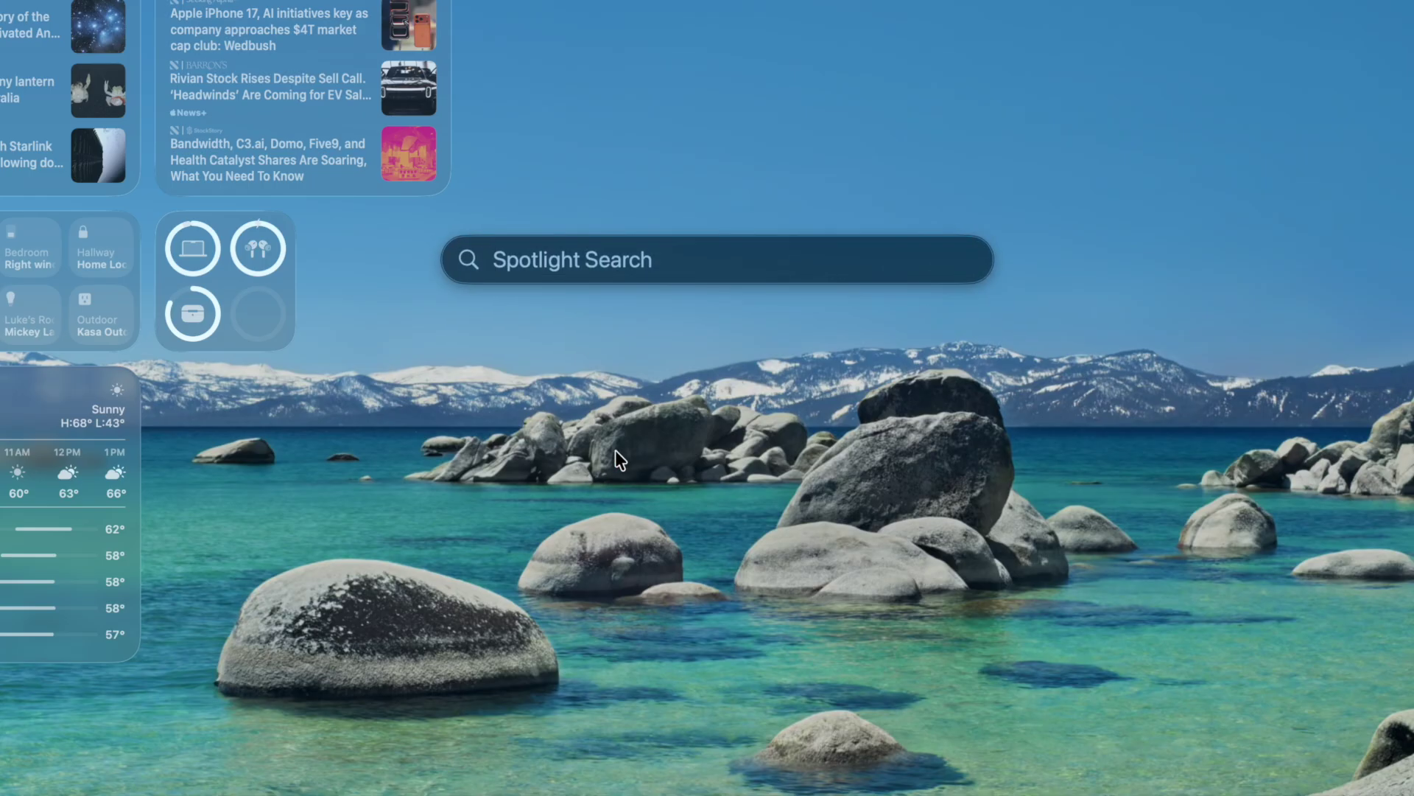
pyautogui.press('super+1')
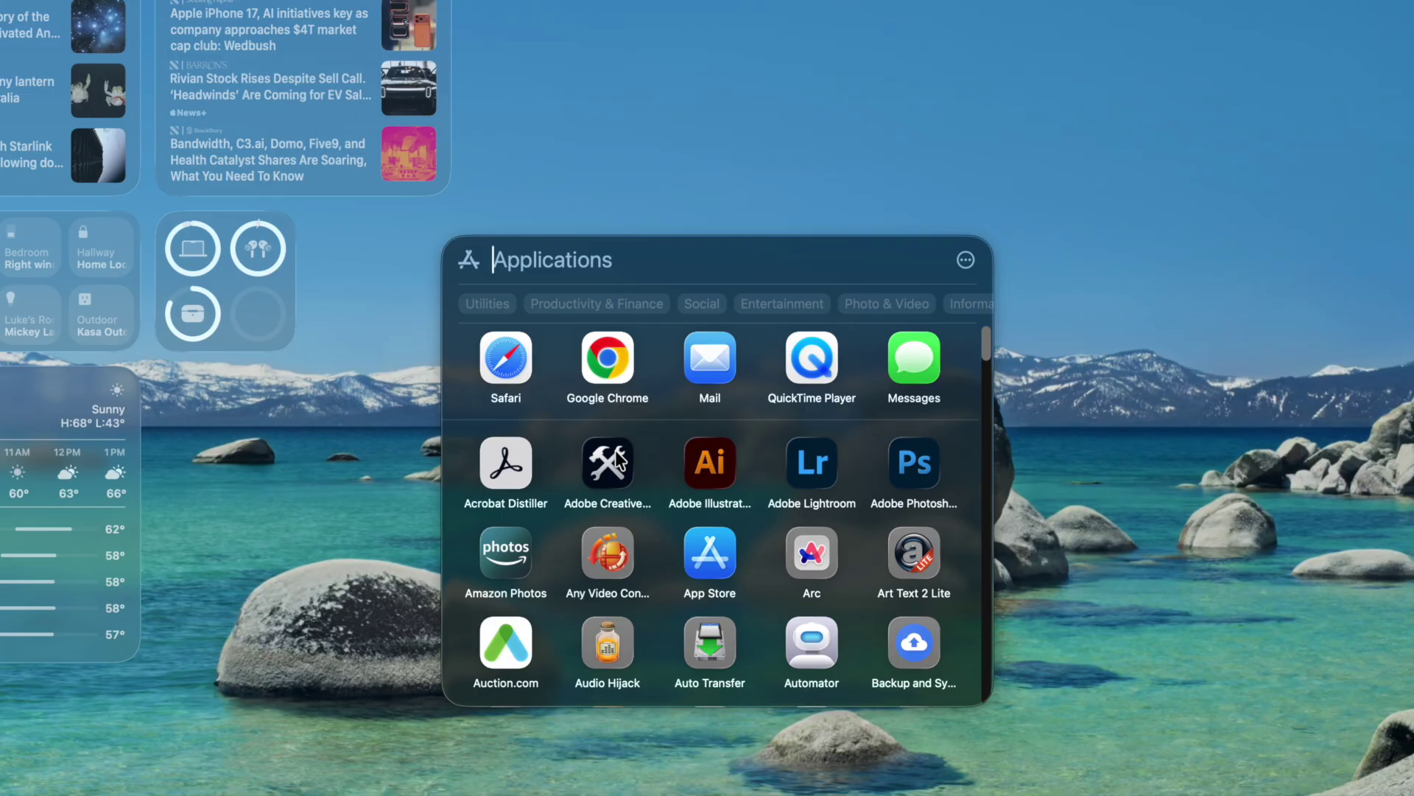
pyautogui.press('Escape')
pyautogui.press('super+space')
pyautogui.press('super+1')
pyautogui.click(617, 458)
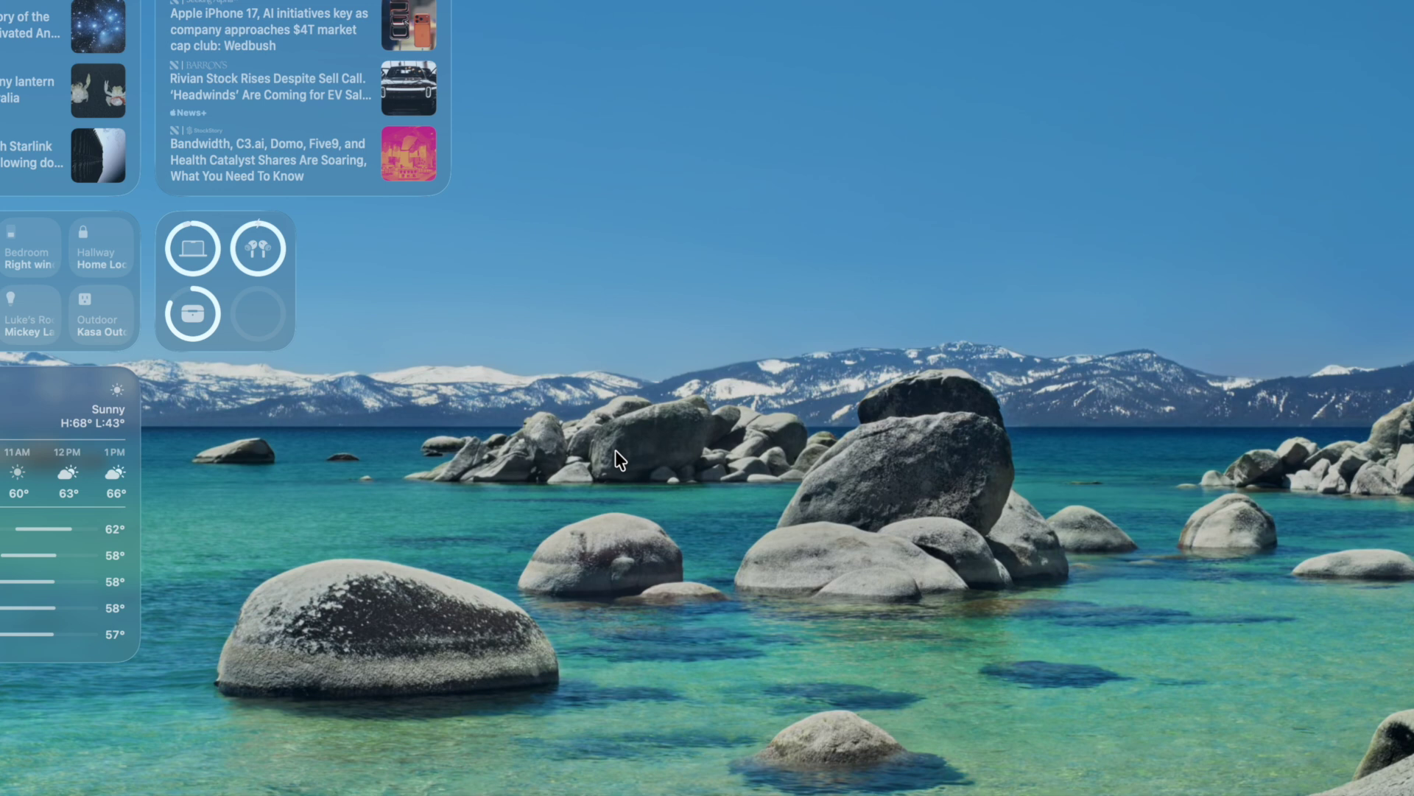
# Open the Applications category in Spotlight Search and look through the installed apps
pyautogui.press('super+space')
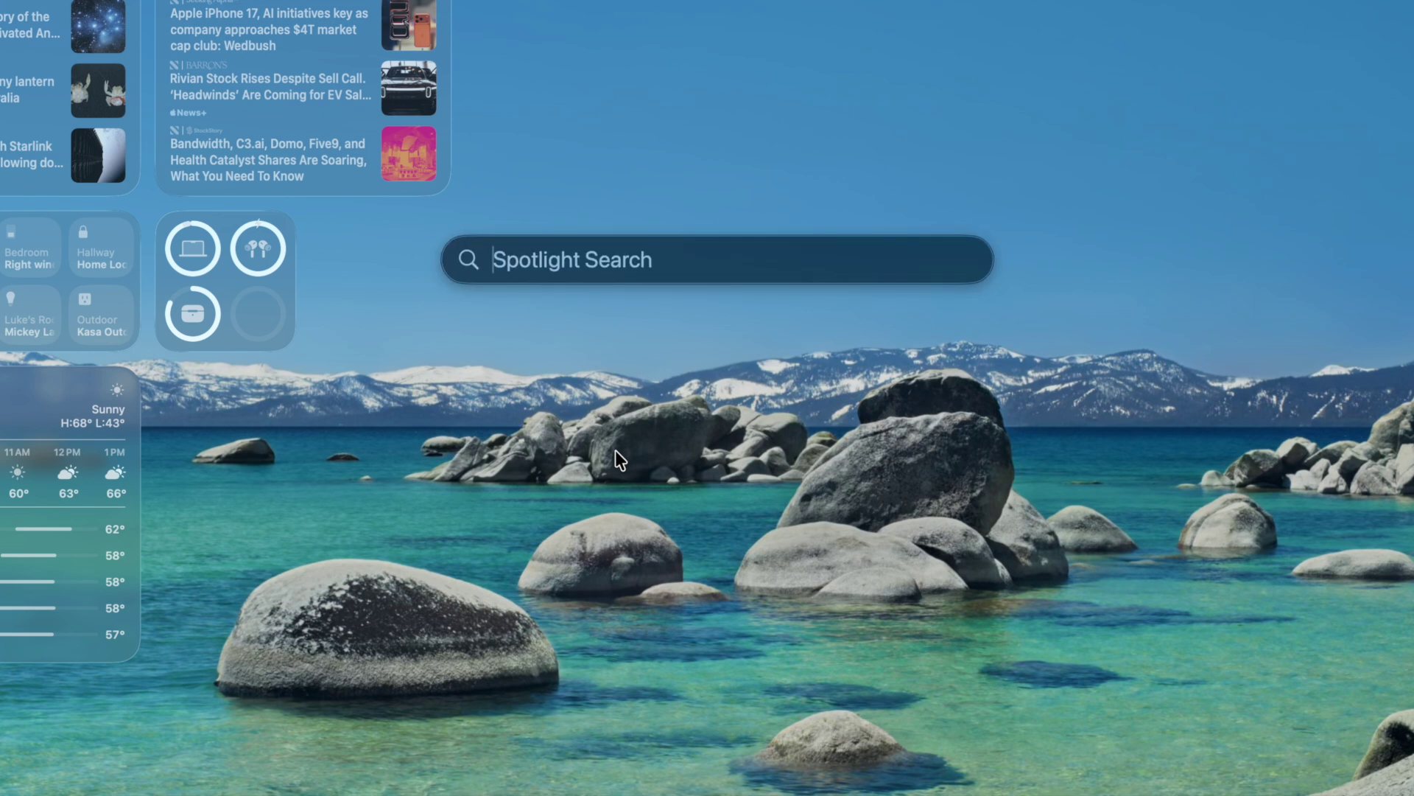
pyautogui.press('super+space')
pyautogui.press('super+space')
pyautogui.moveTo(761, 277)
pyautogui.click(806, 265)
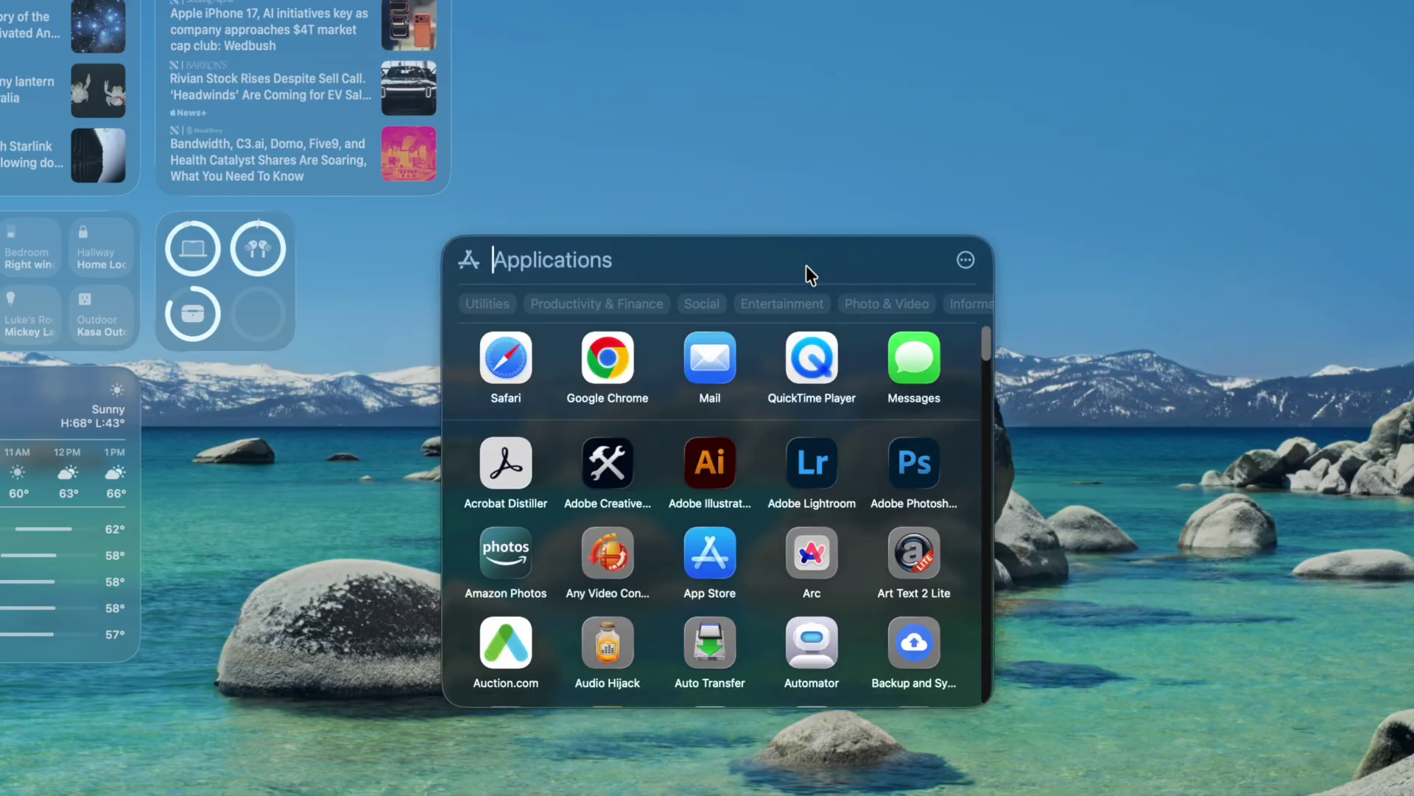
pyautogui.scroll(-10, 830, 467)
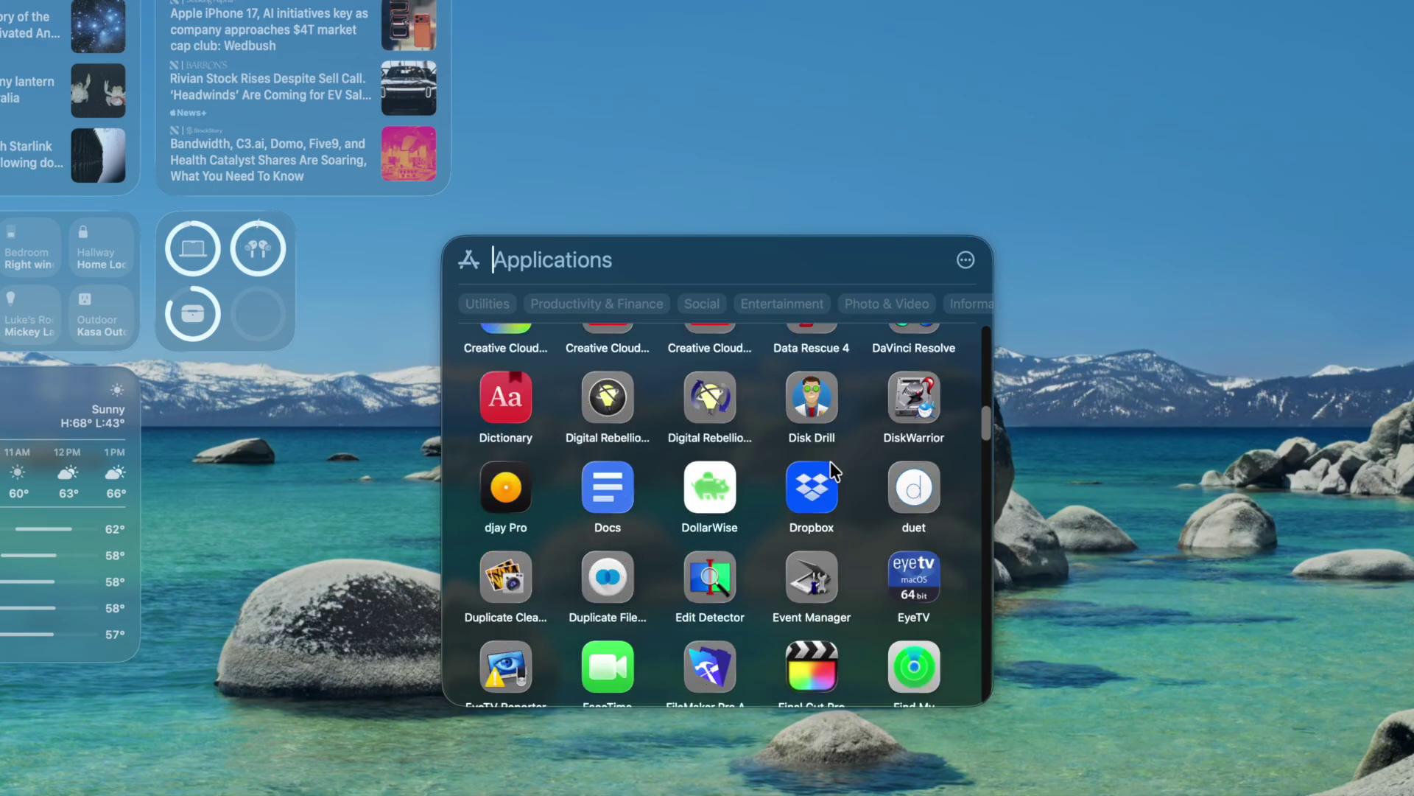
pyautogui.scroll(-5, 830, 461)
pyautogui.scroll(15, 829, 461)
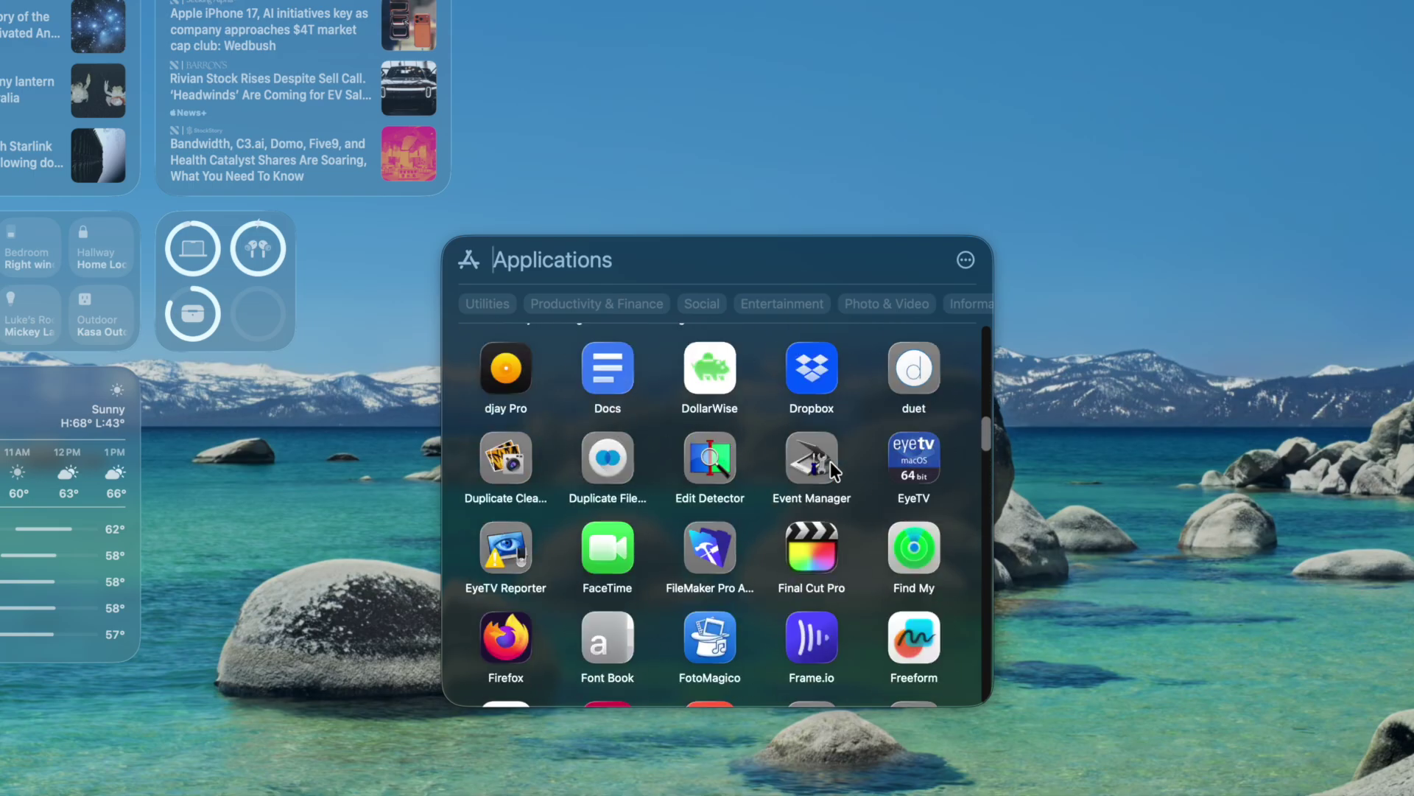
# Display the Spotlight applications as a list and look through them
pyautogui.click(965, 261)
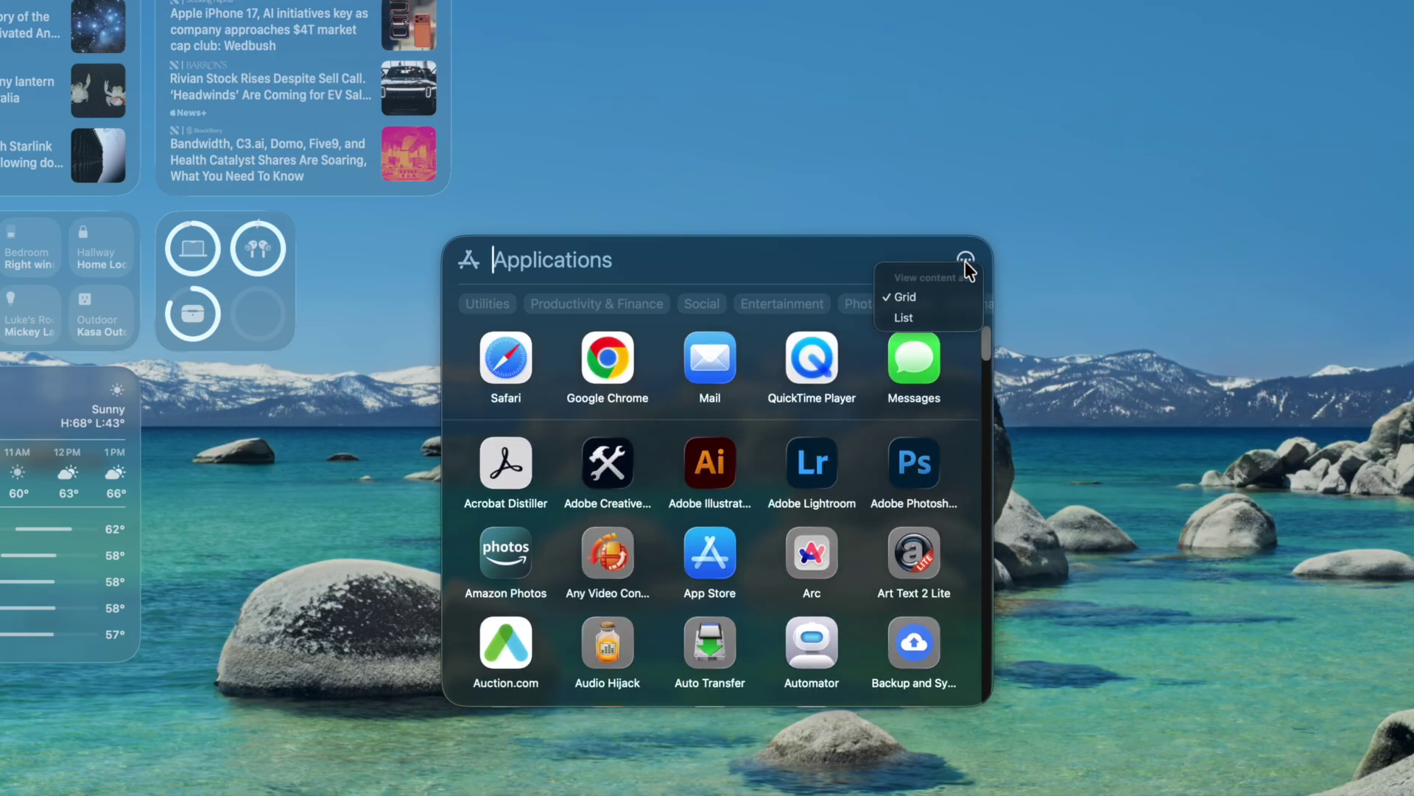
pyautogui.click(922, 317)
pyautogui.scroll(-5, 817, 475)
pyautogui.scroll(-3, 815, 467)
pyautogui.scroll(15, 816, 465)
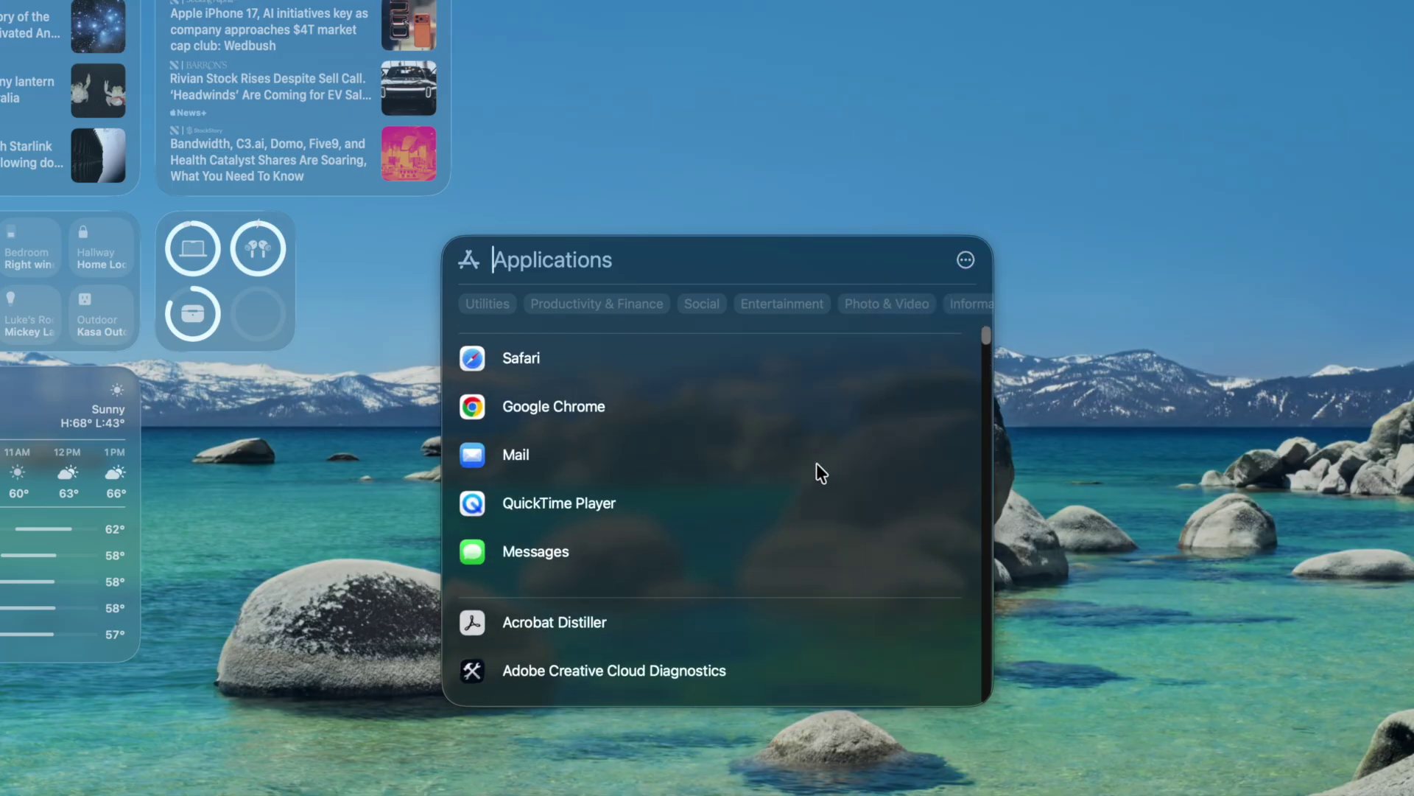
# Set the Spotlight applications view back to a grid, look through it and close Spotlight
pyautogui.click(962, 267)
pyautogui.click(941, 297)
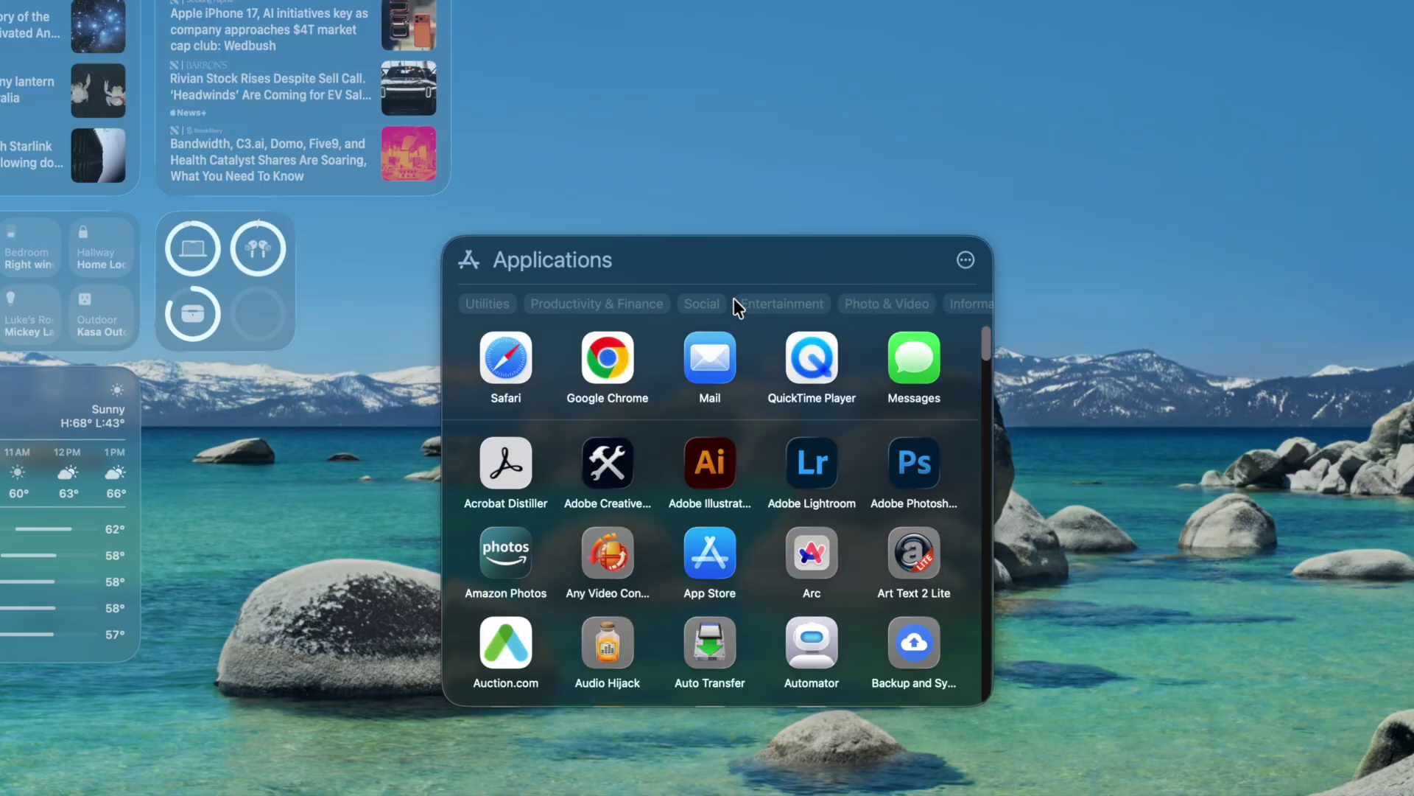
pyautogui.scroll(-5, 617, 590)
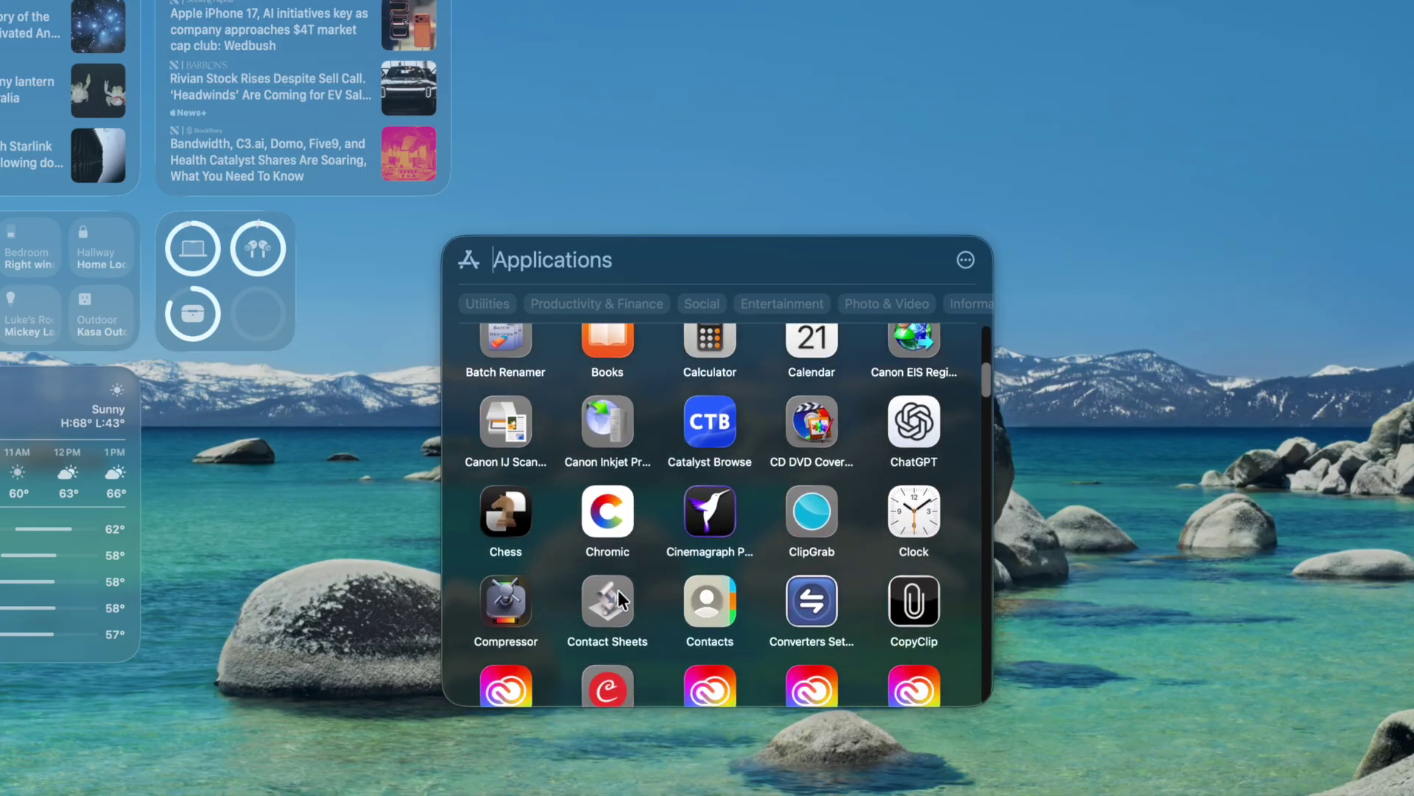
pyautogui.press('Escape')
# Search Spotlight's Applications category for Safari, then dismiss the results
pyautogui.press('F4')
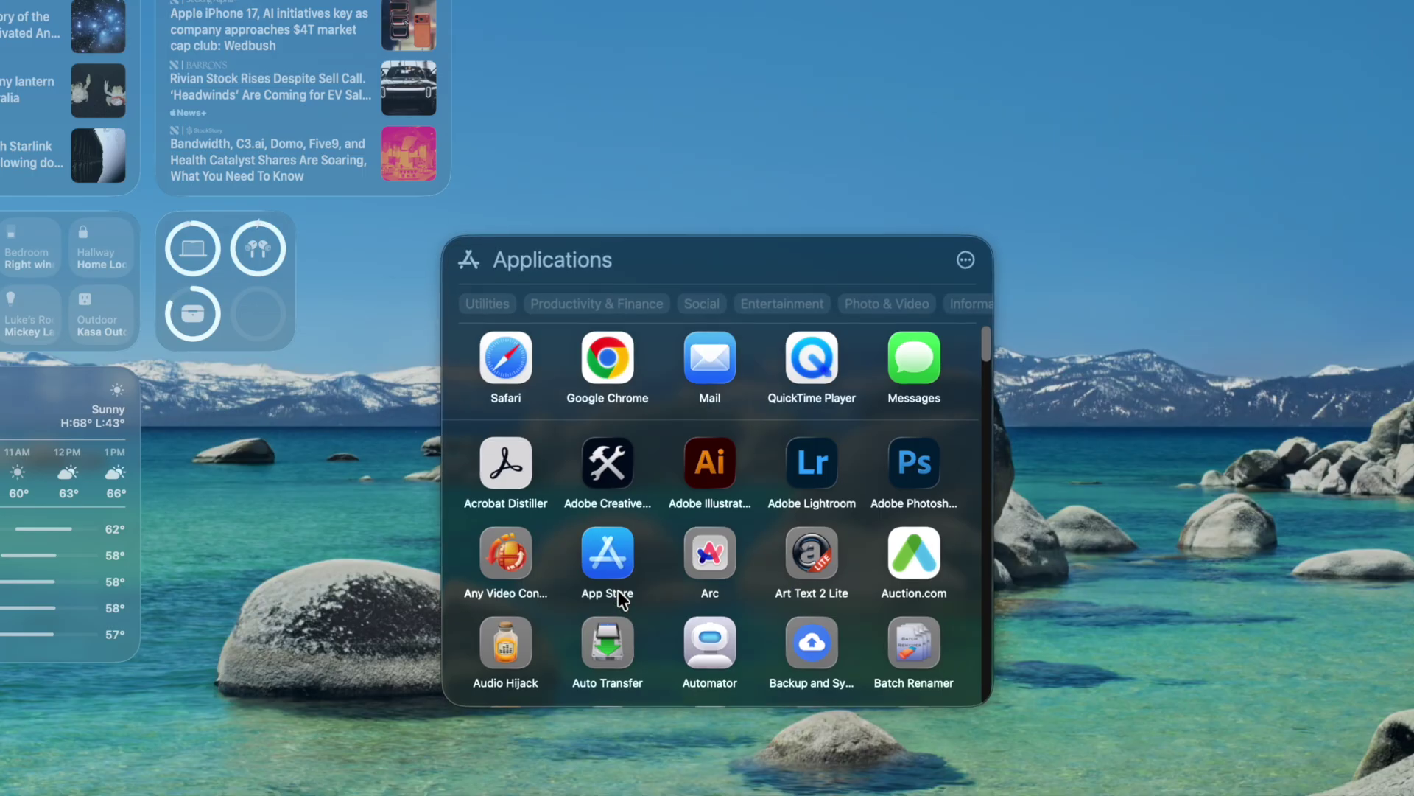
pyautogui.write('safari.app')
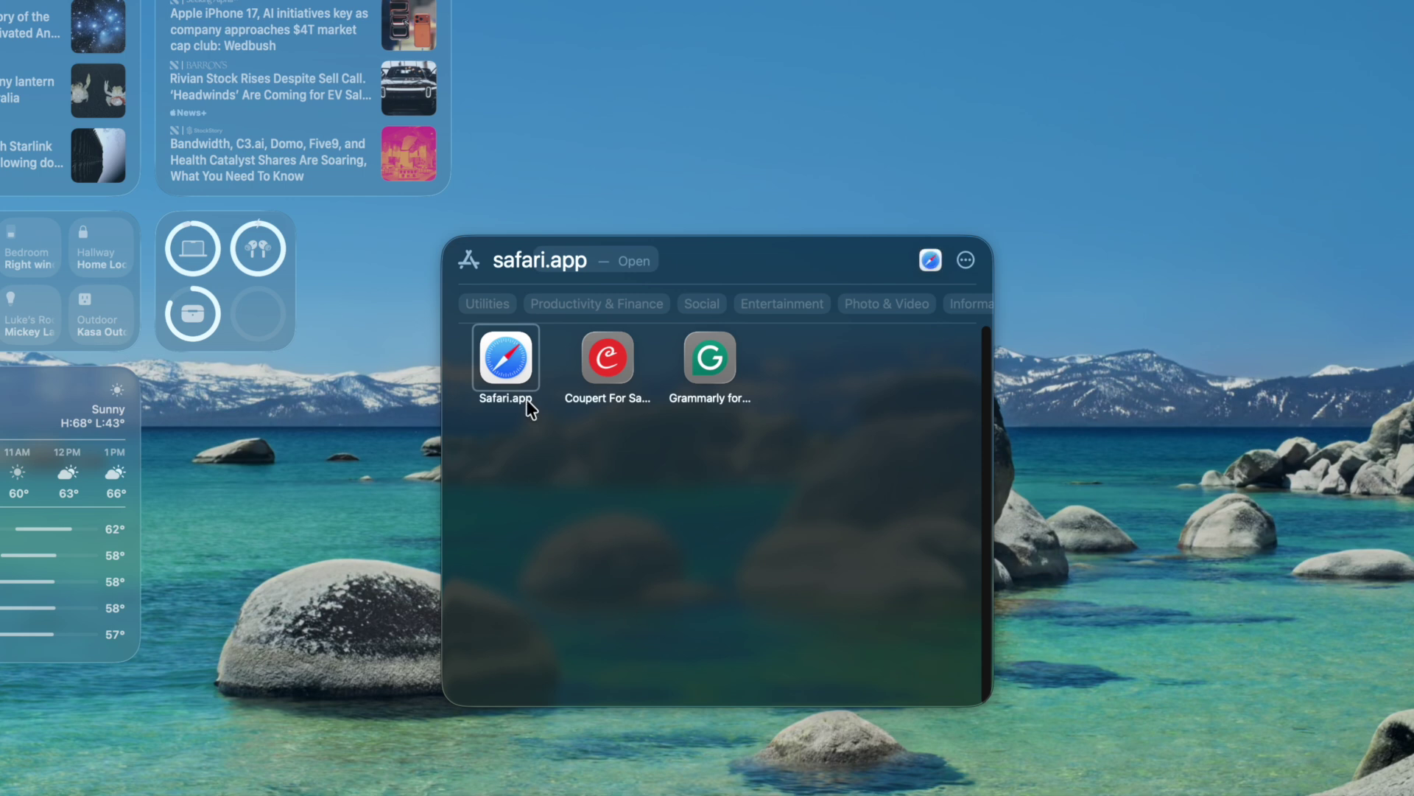
pyautogui.press('Escape')
# Search the applications for Safari again, shorten the query to "saf" and close Spotlight
pyautogui.press('F4')
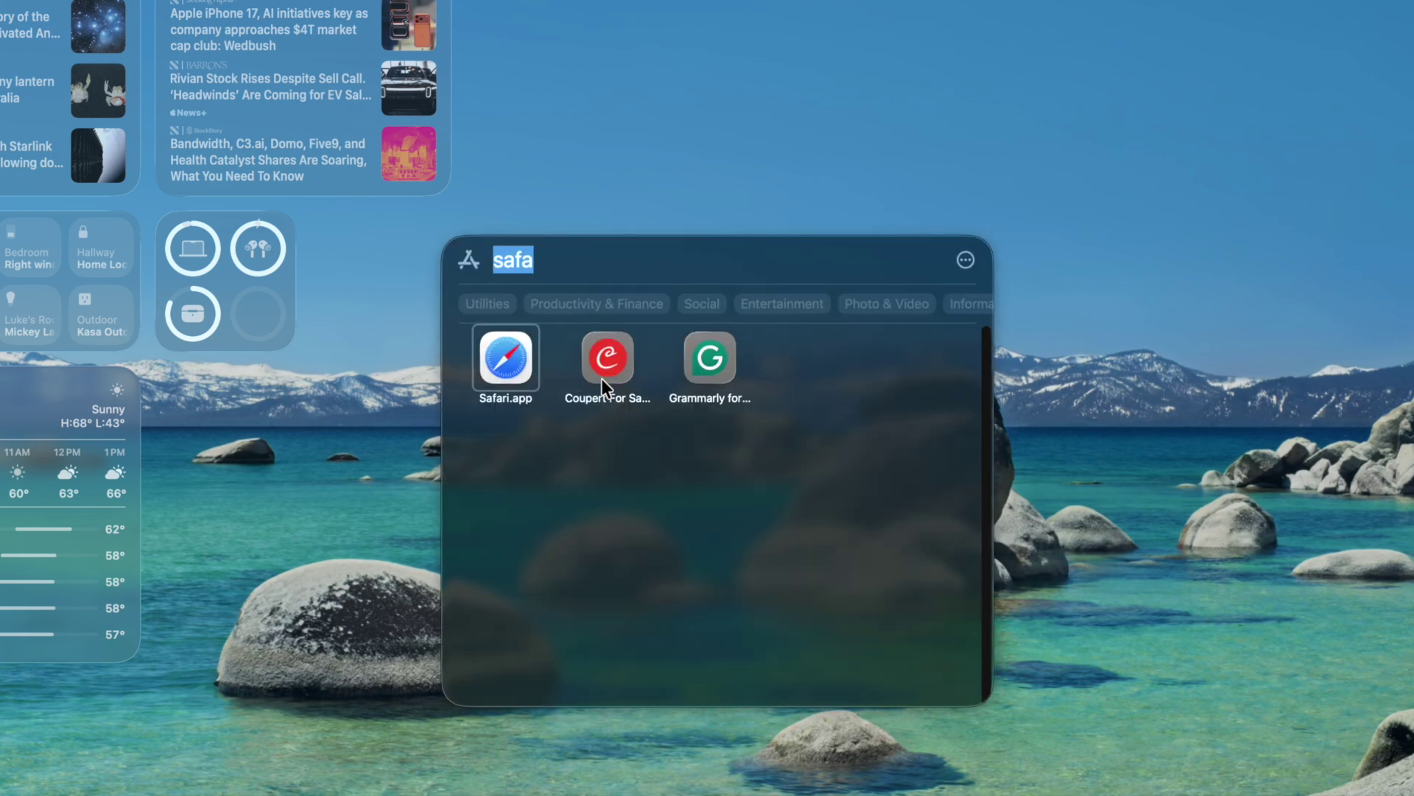
pyautogui.write('safari.app')
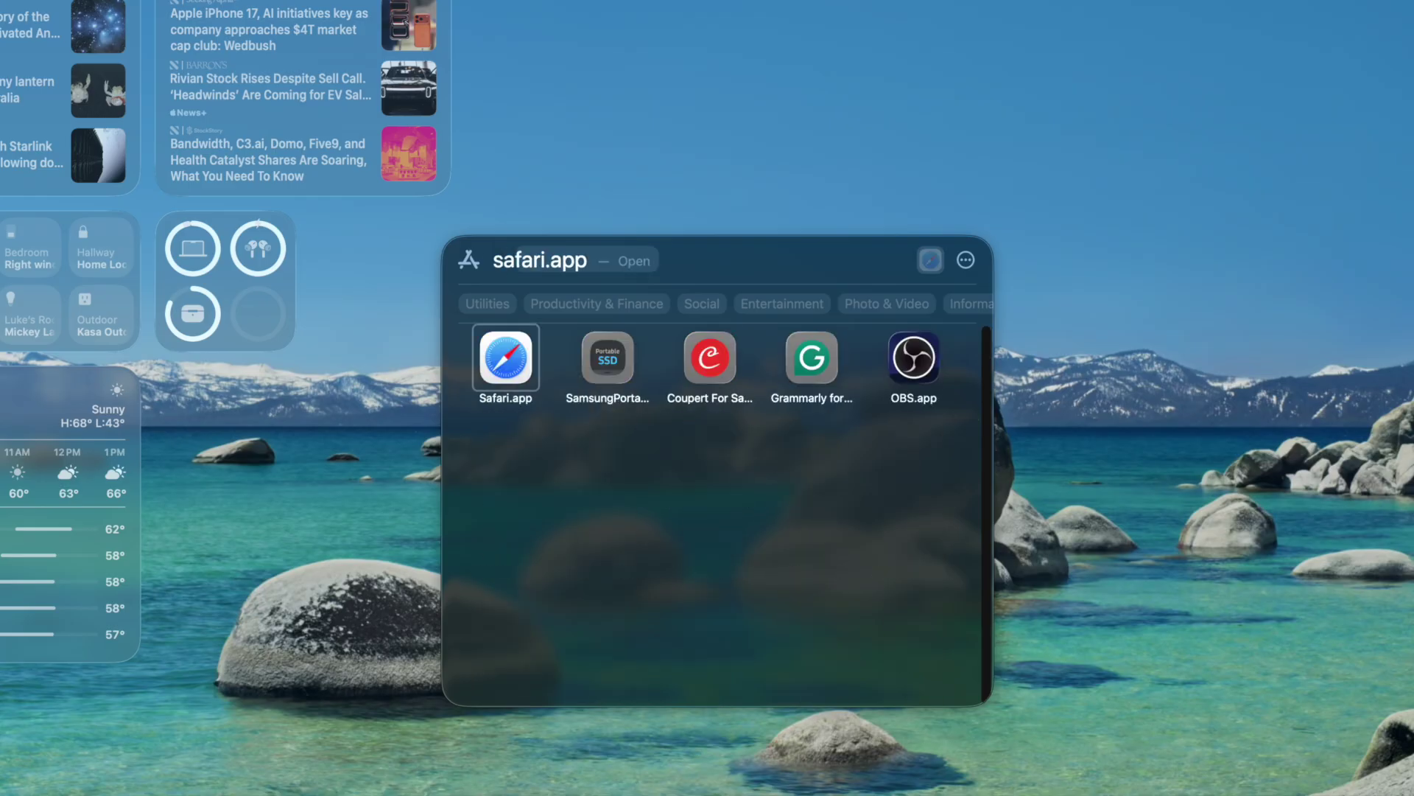
pyautogui.press('BackSpace')
pyautogui.press('BackSpace')
pyautogui.press('BackSpace')
pyautogui.press('BackSpace')
pyautogui.press('BackSpace')
pyautogui.press('BackSpace')
pyautogui.press('BackSpace')
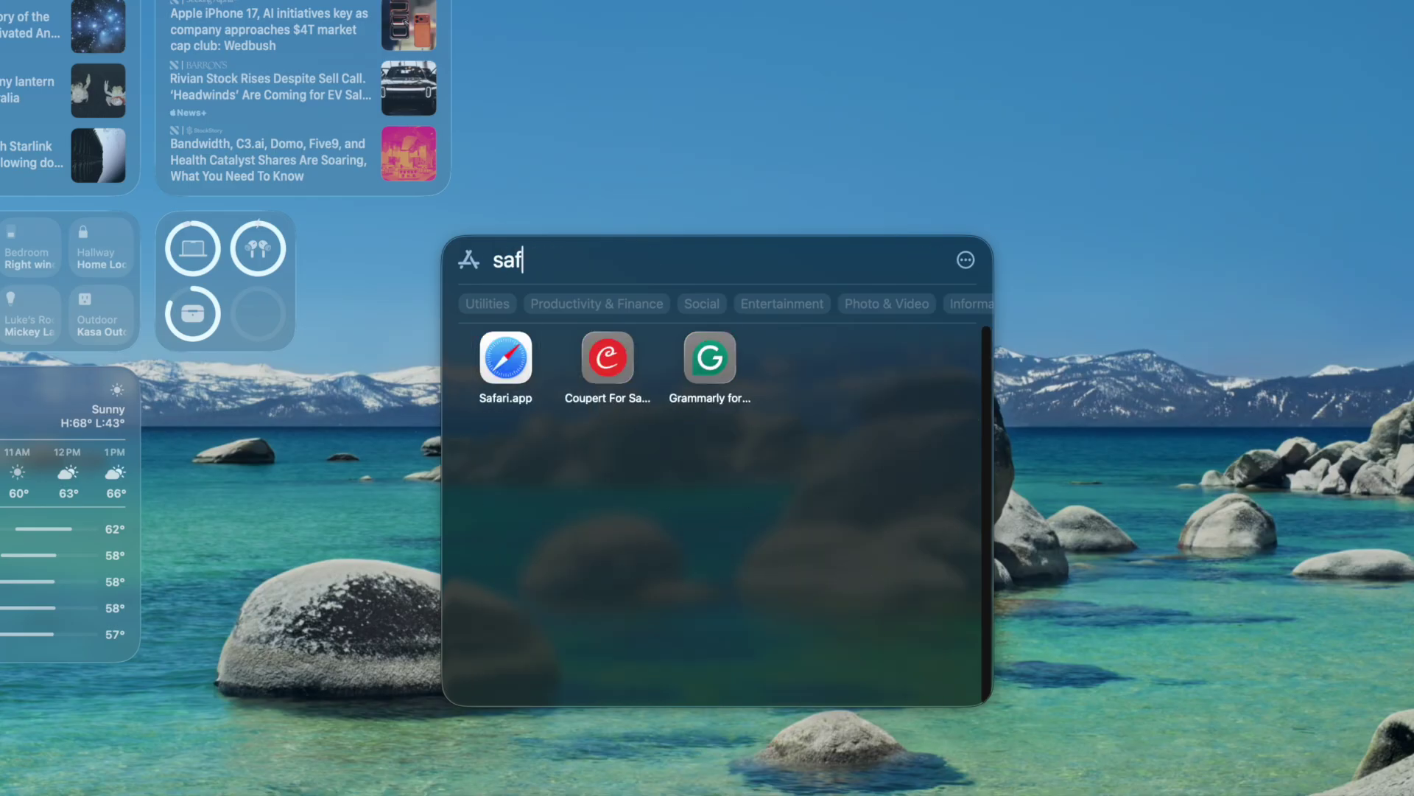
pyautogui.press('Escape')
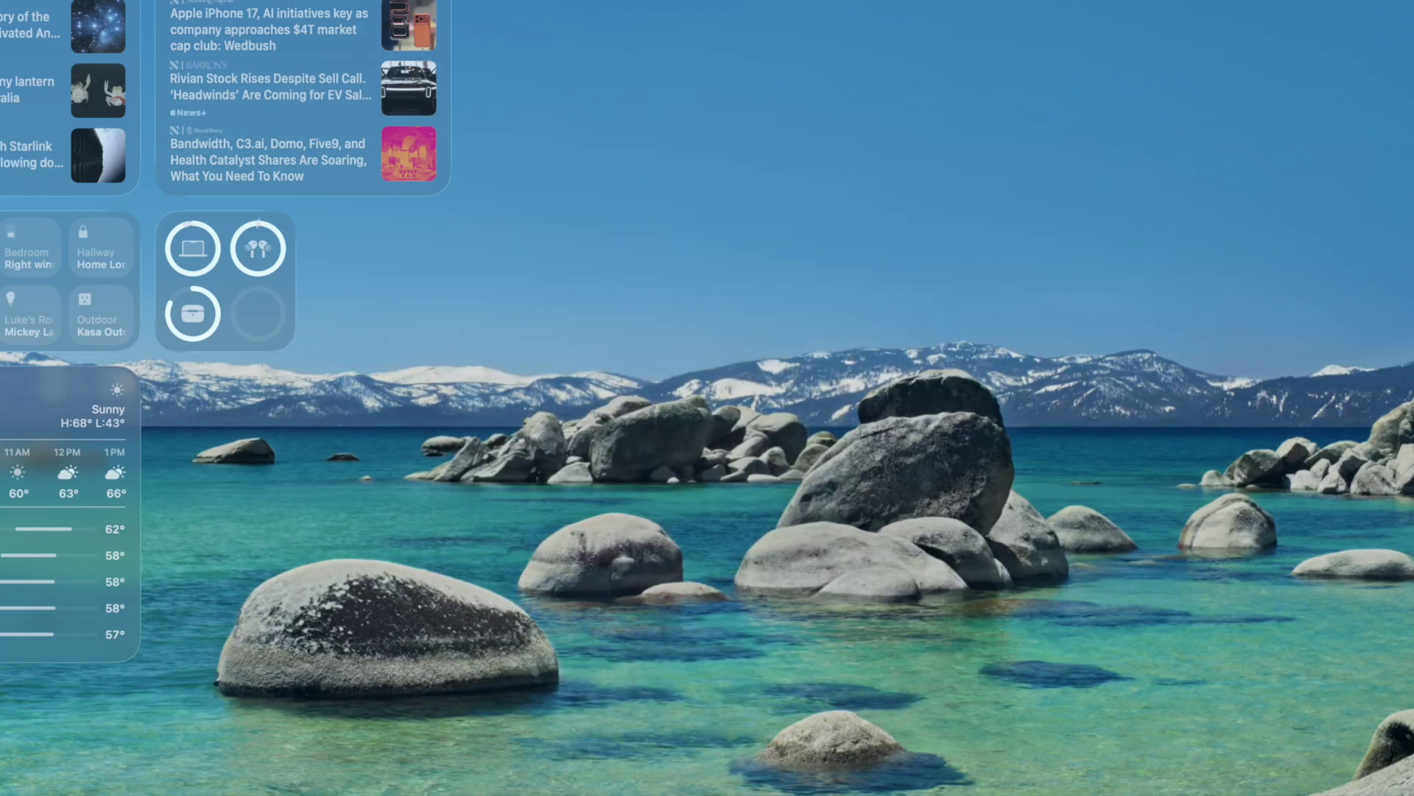
# Return from Applications to the general Spotlight Search, search everything for Safari and dismiss it
pyautogui.press('F4')
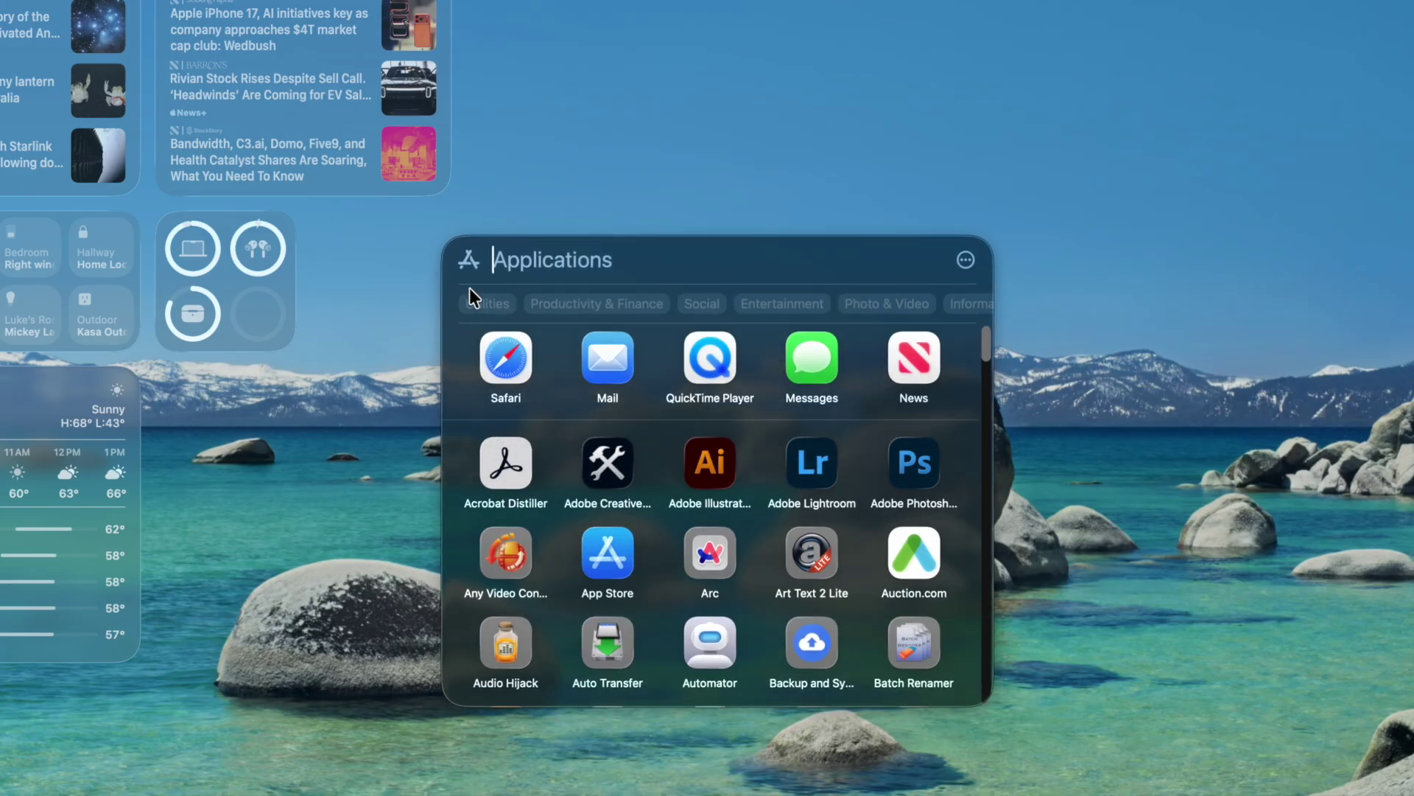
pyautogui.click(470, 261)
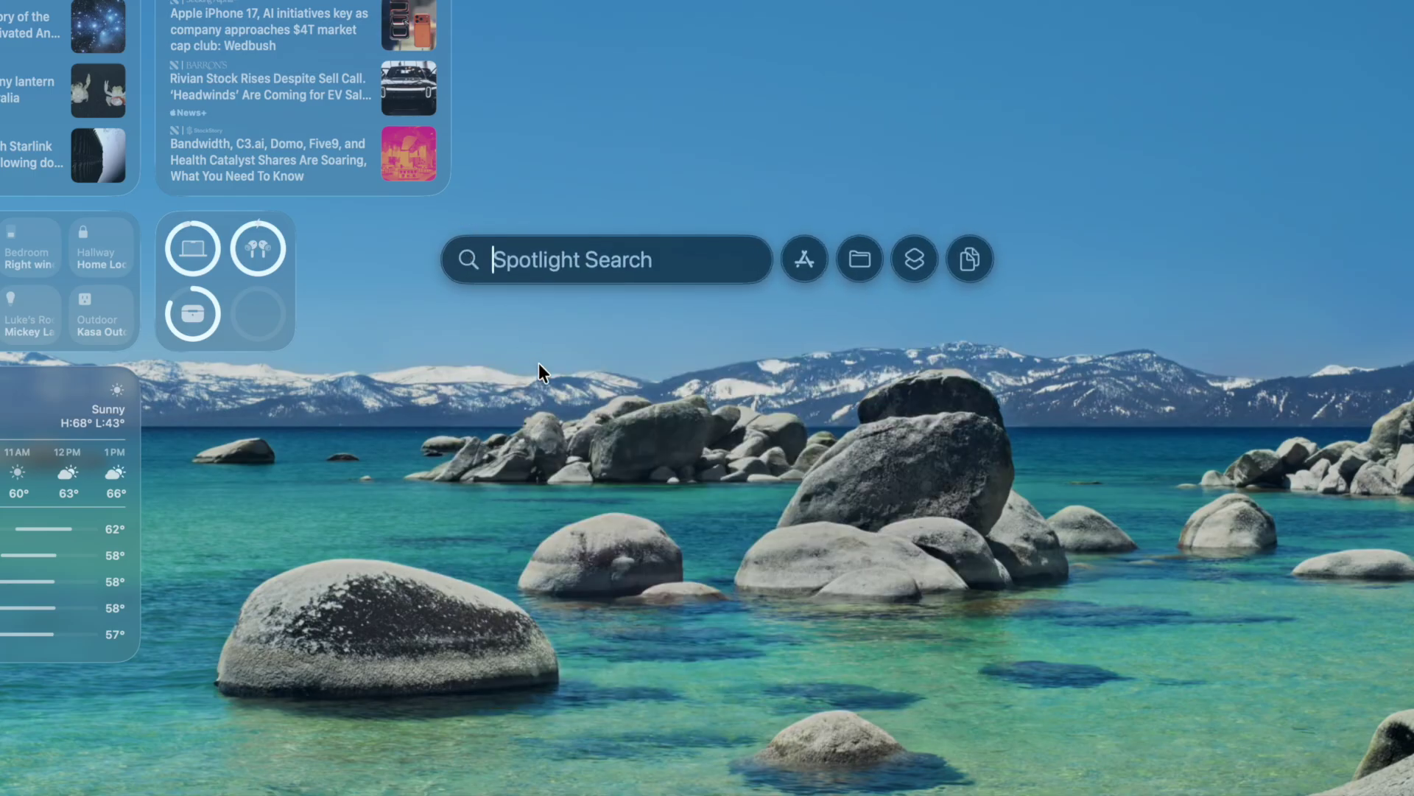
pyautogui.write('safari.app')
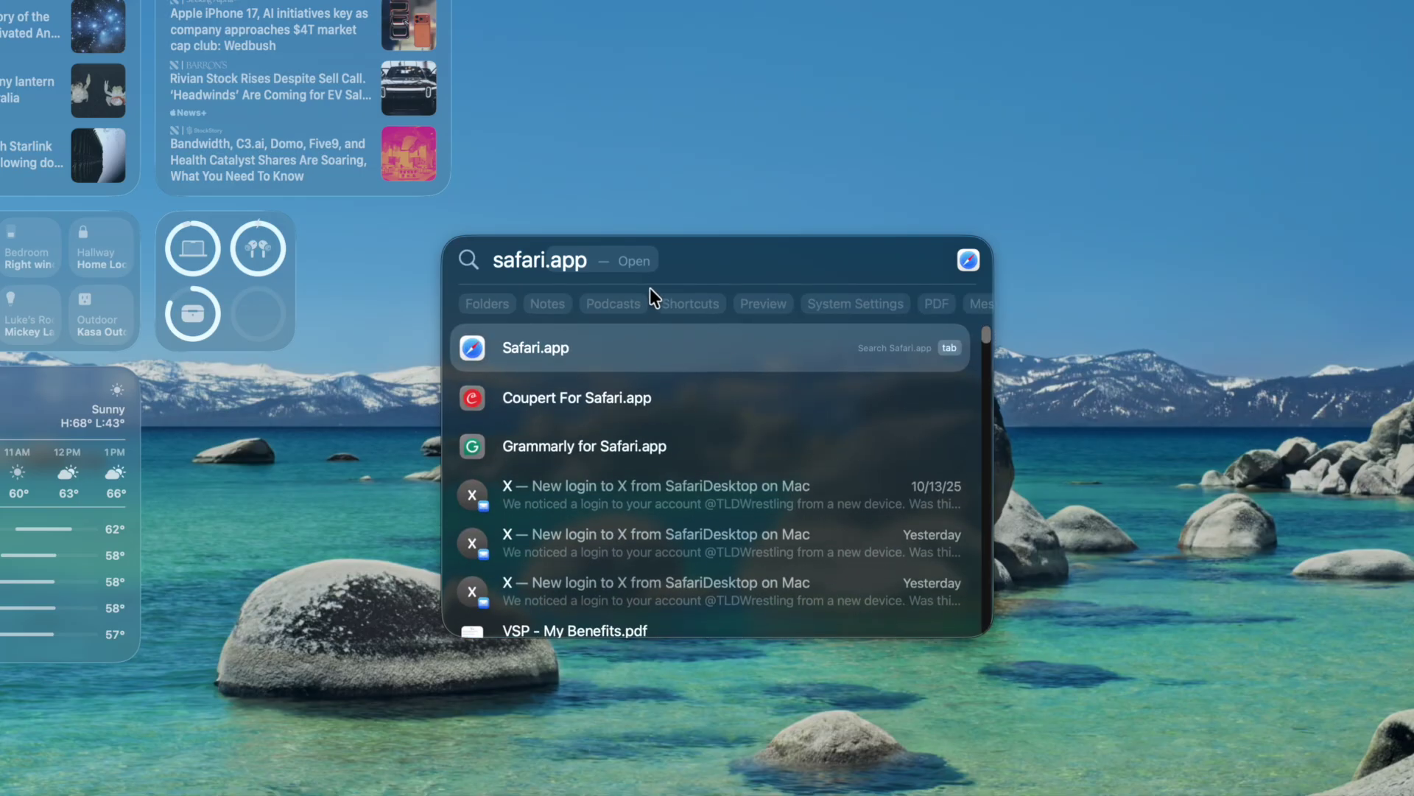
pyautogui.press('Escape')
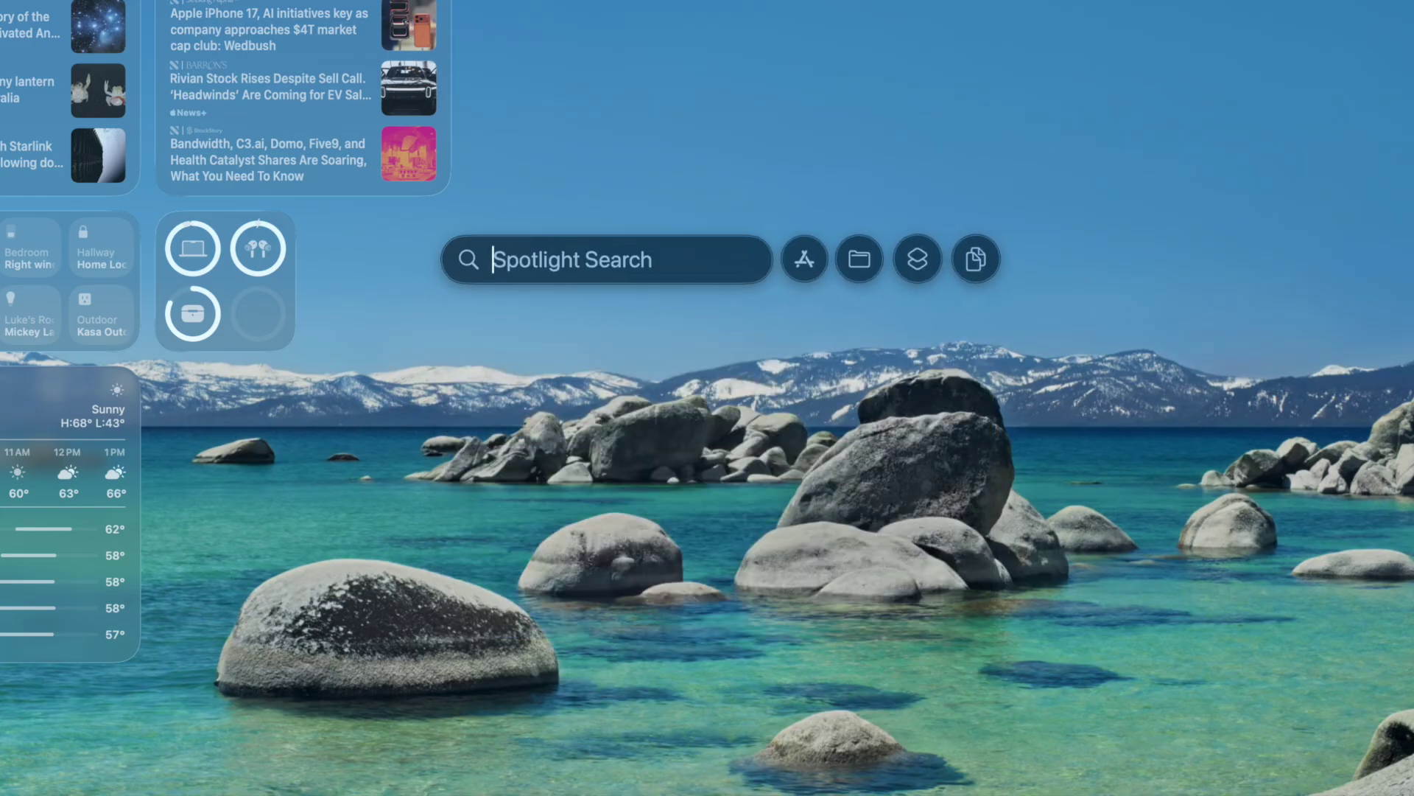
pyautogui.press('Escape')
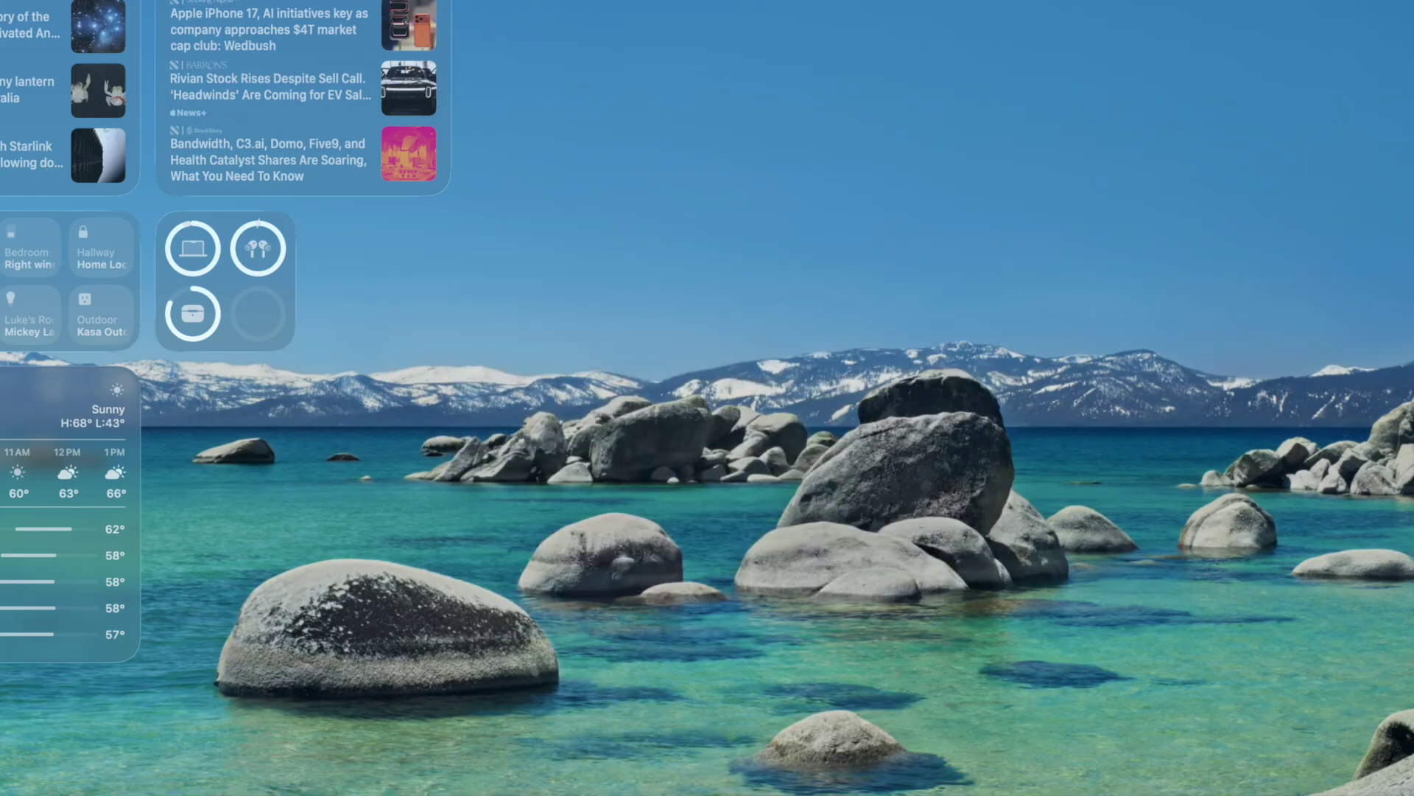
# Reopen Spotlight's Applications category and search only the apps for Safari
pyautogui.press('super+space')
pyautogui.press('super+1')
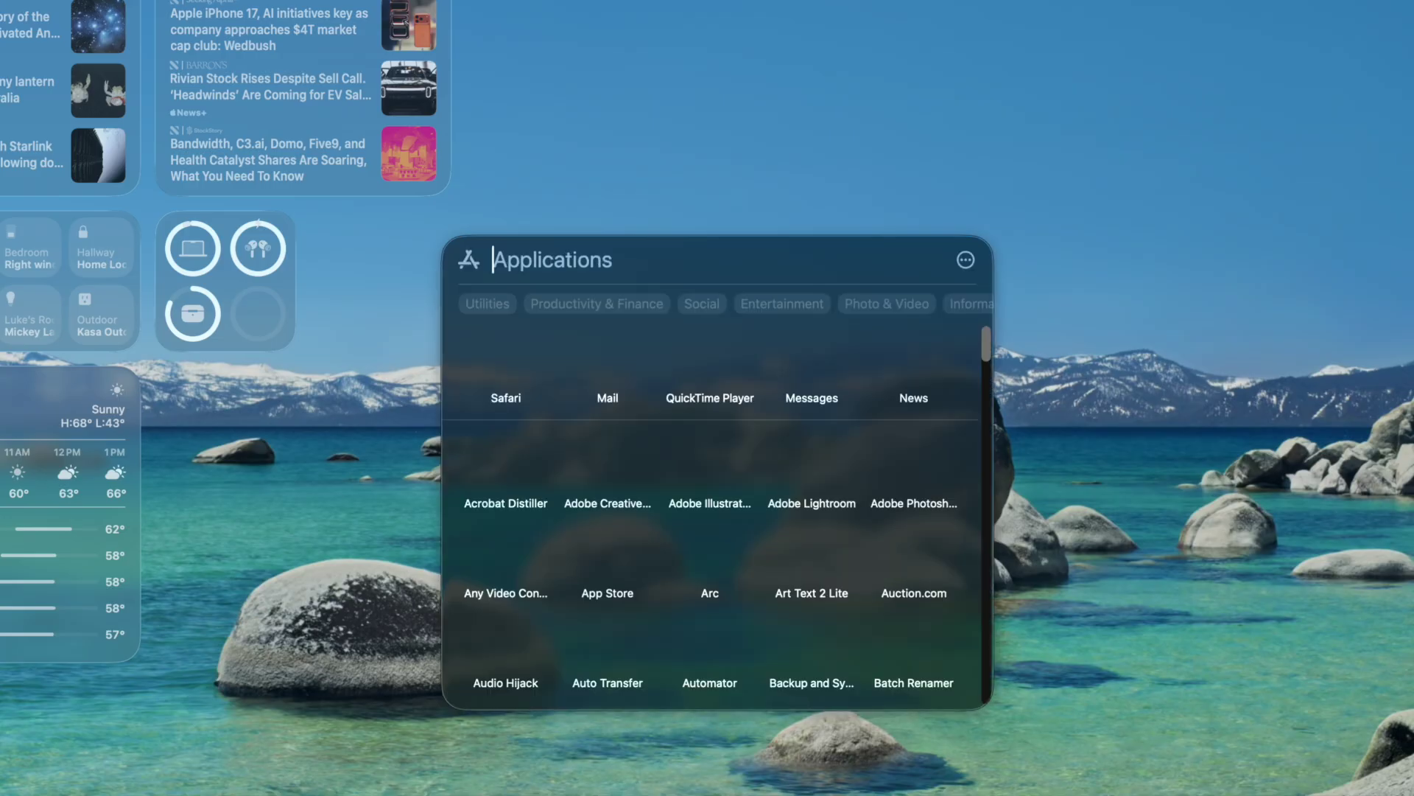
pyautogui.write('safari.app')
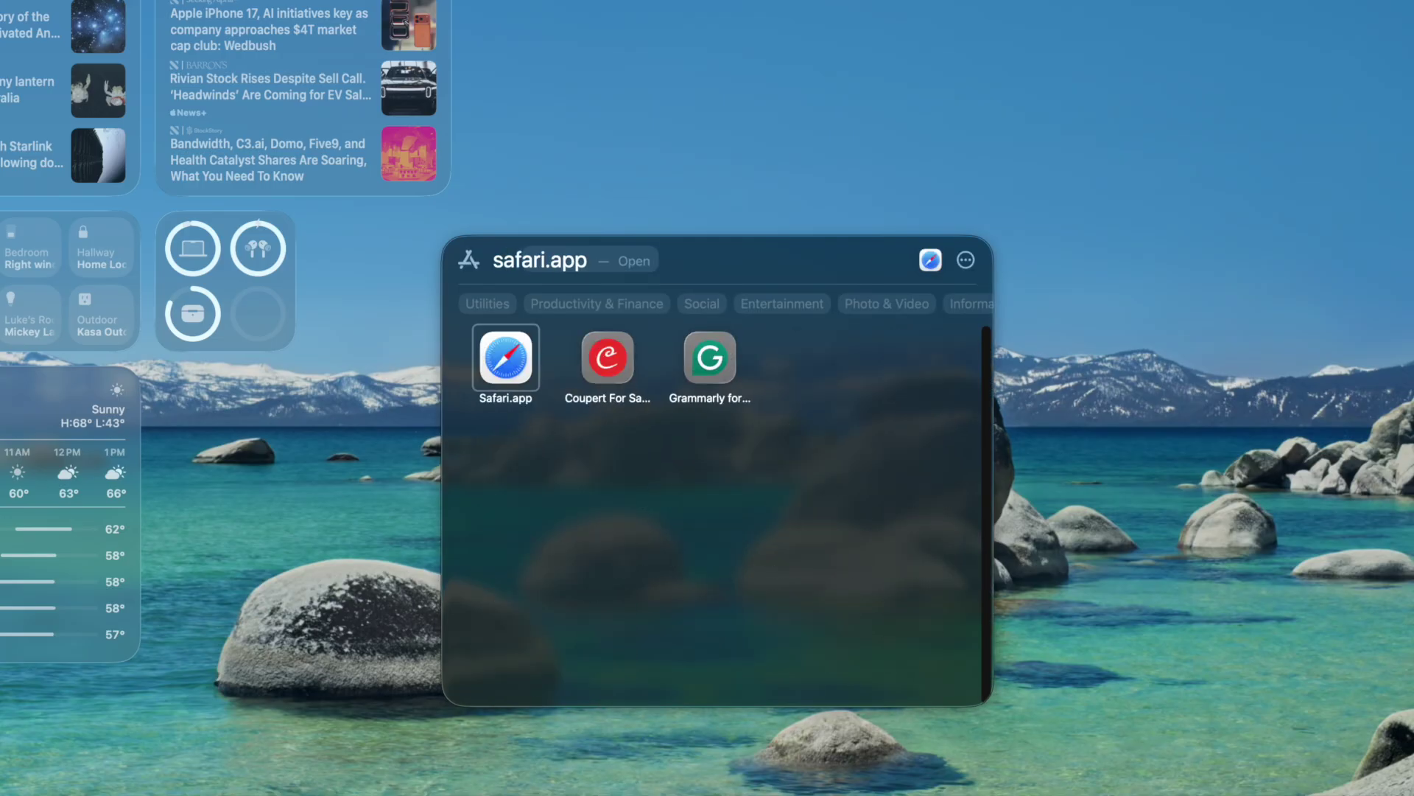
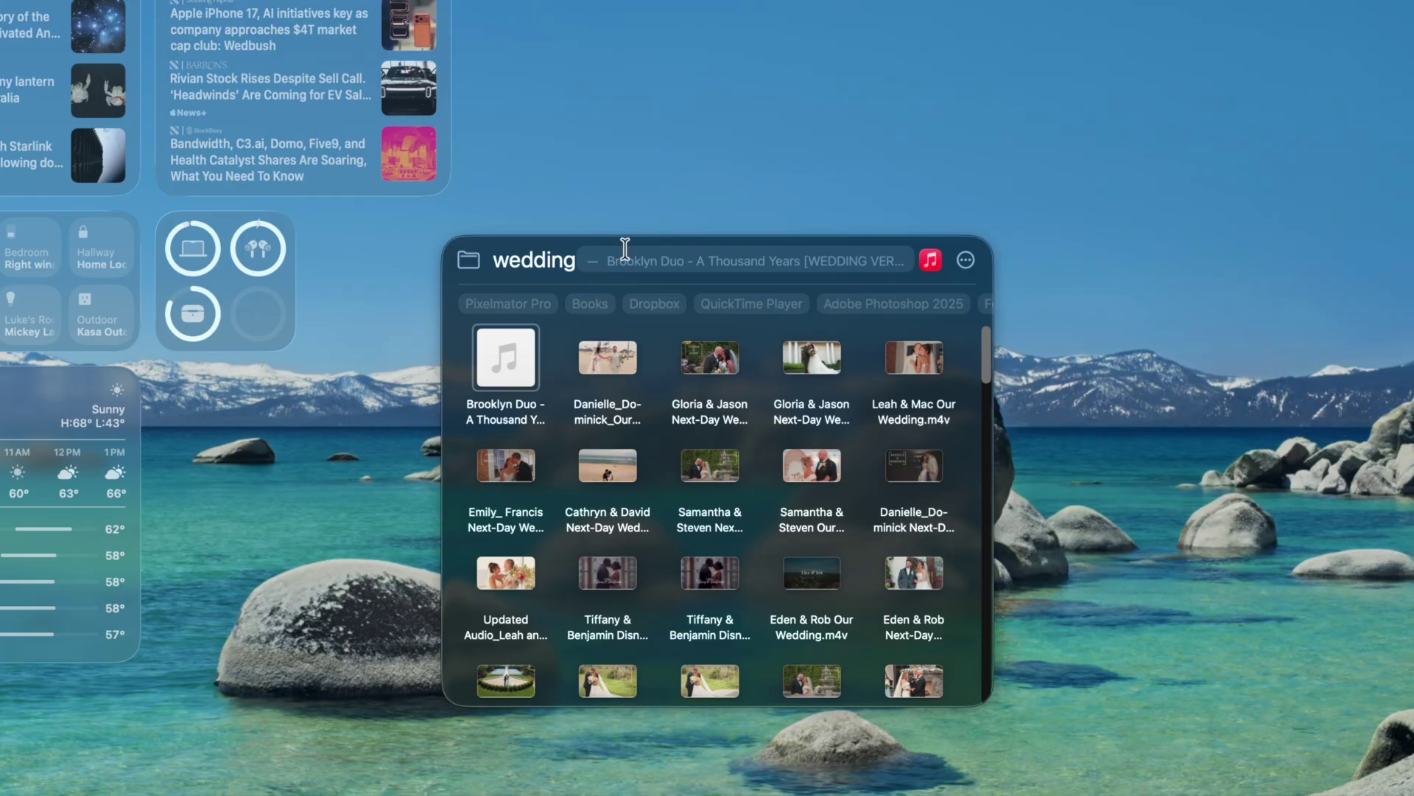
# Clear the "wedding" query from the Files search and filter the files by PDF
pyautogui.press('BackSpace')
pyautogui.press('BackSpace')
pyautogui.press('BackSpace')
pyautogui.press('BackSpace')
pyautogui.press('BackSpace')
pyautogui.press('BackSpace')
pyautogui.press('BackSpace')
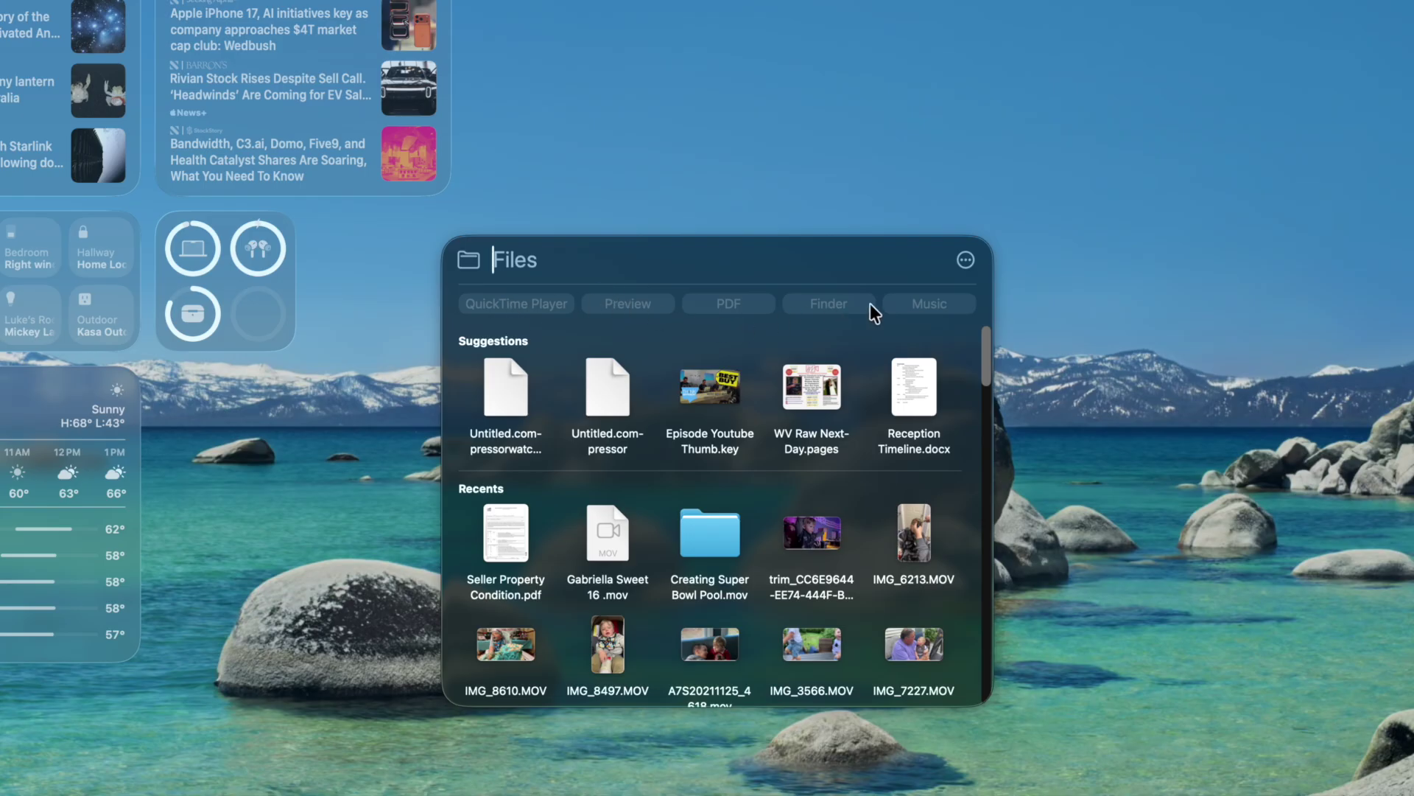
pyautogui.click(730, 297)
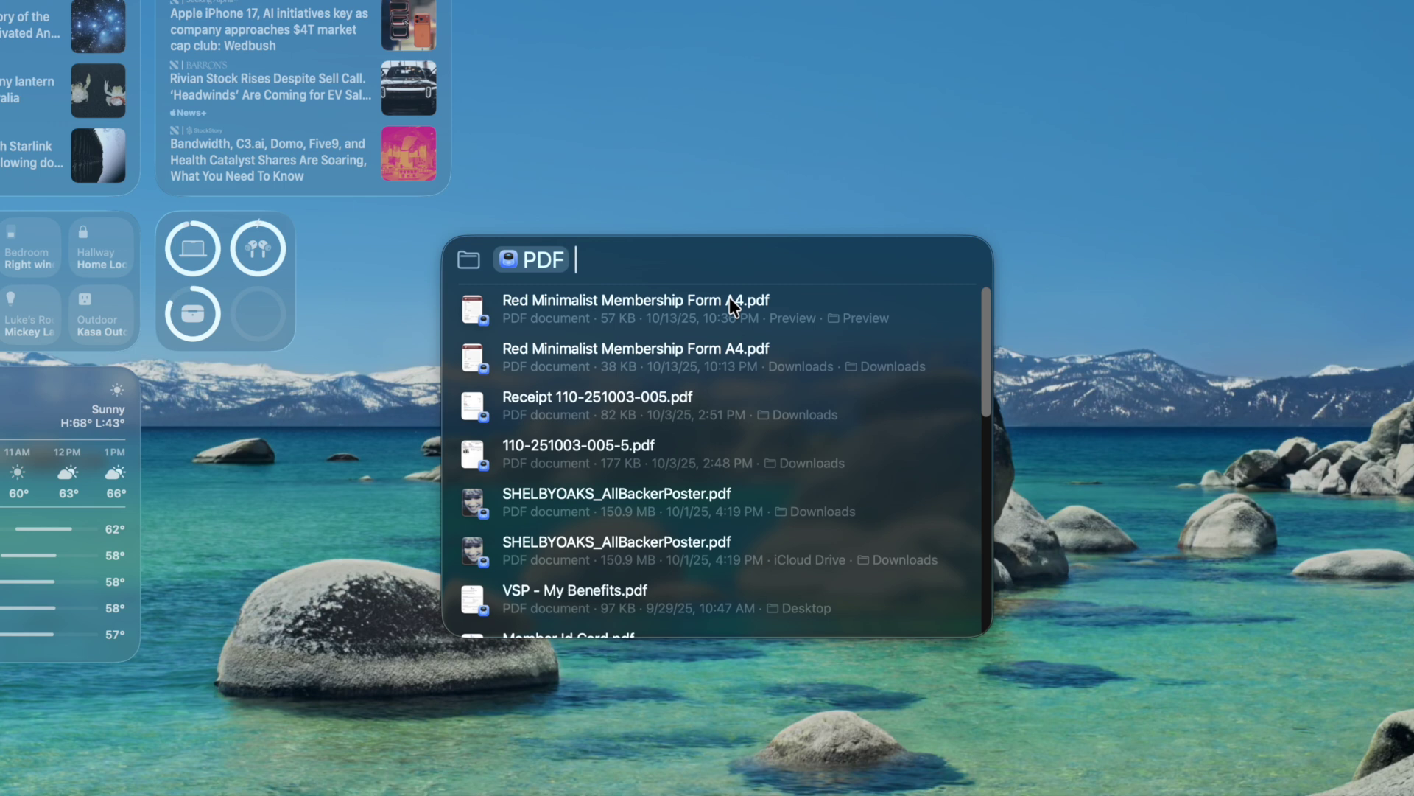
# Search the PDF files for "wedding" and look through the results
pyautogui.write('wdding')
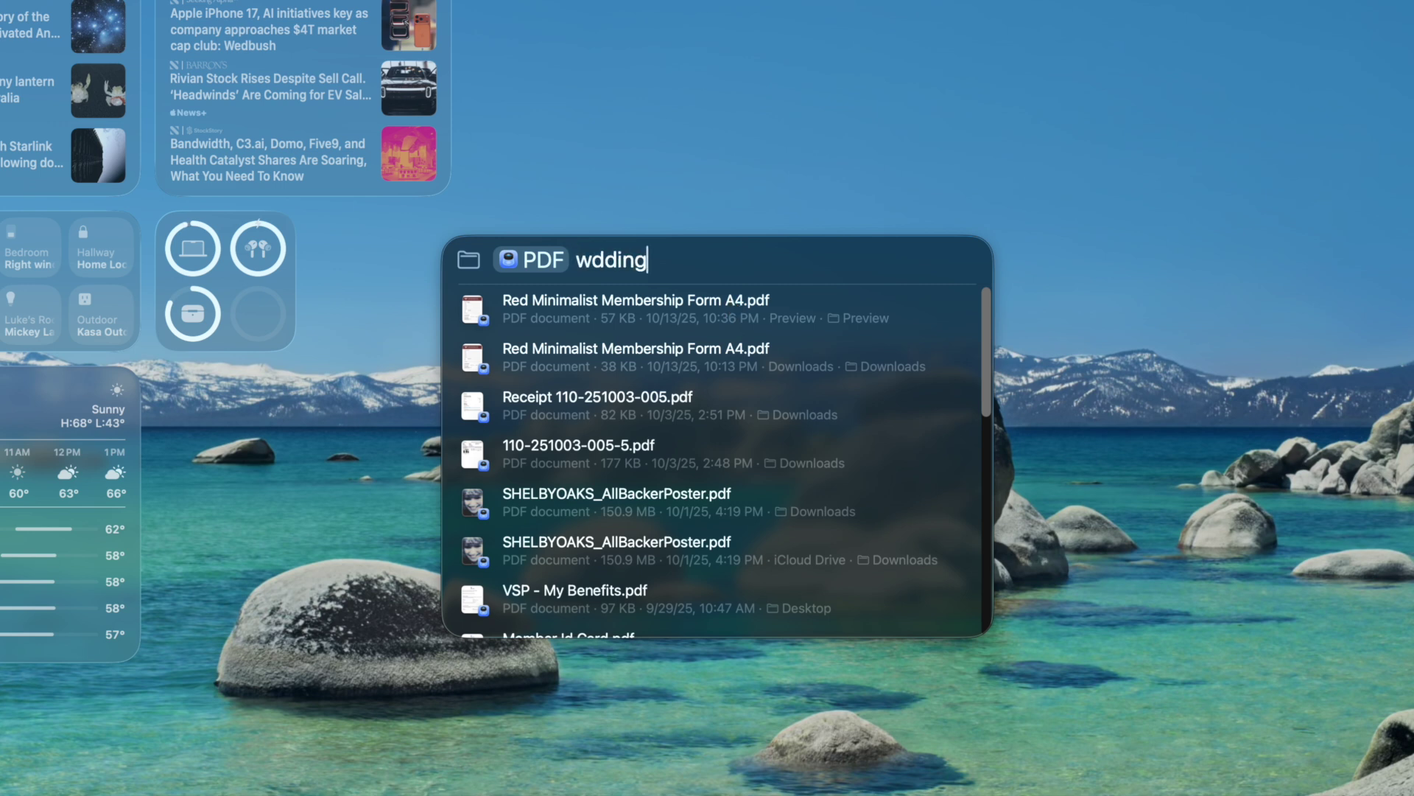
pyautogui.press('BackSpace')
pyautogui.press('BackSpace')
pyautogui.press('BackSpace')
pyautogui.press('BackSpace')
pyautogui.press('BackSpace')
pyautogui.write('edding')
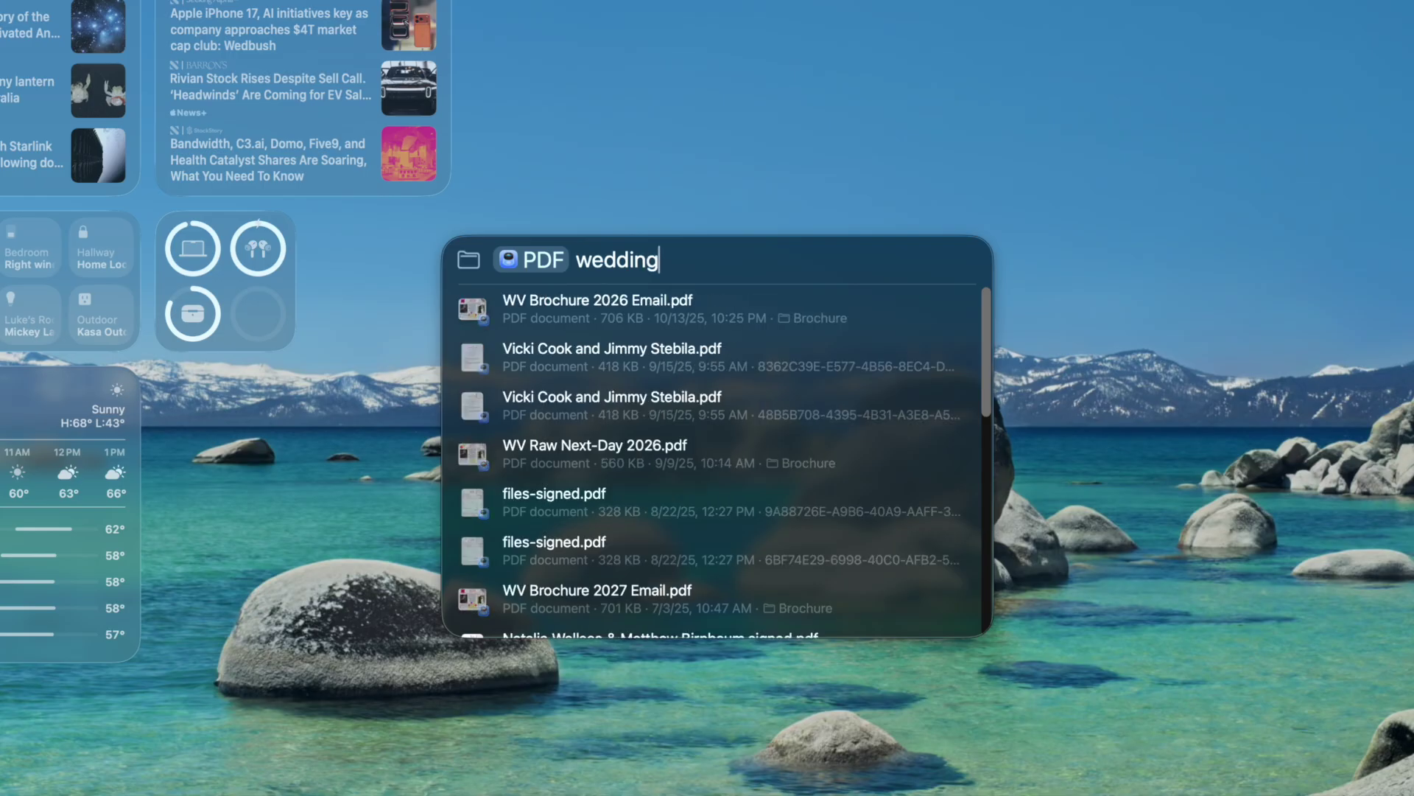
pyautogui.scroll(-4, 754, 434)
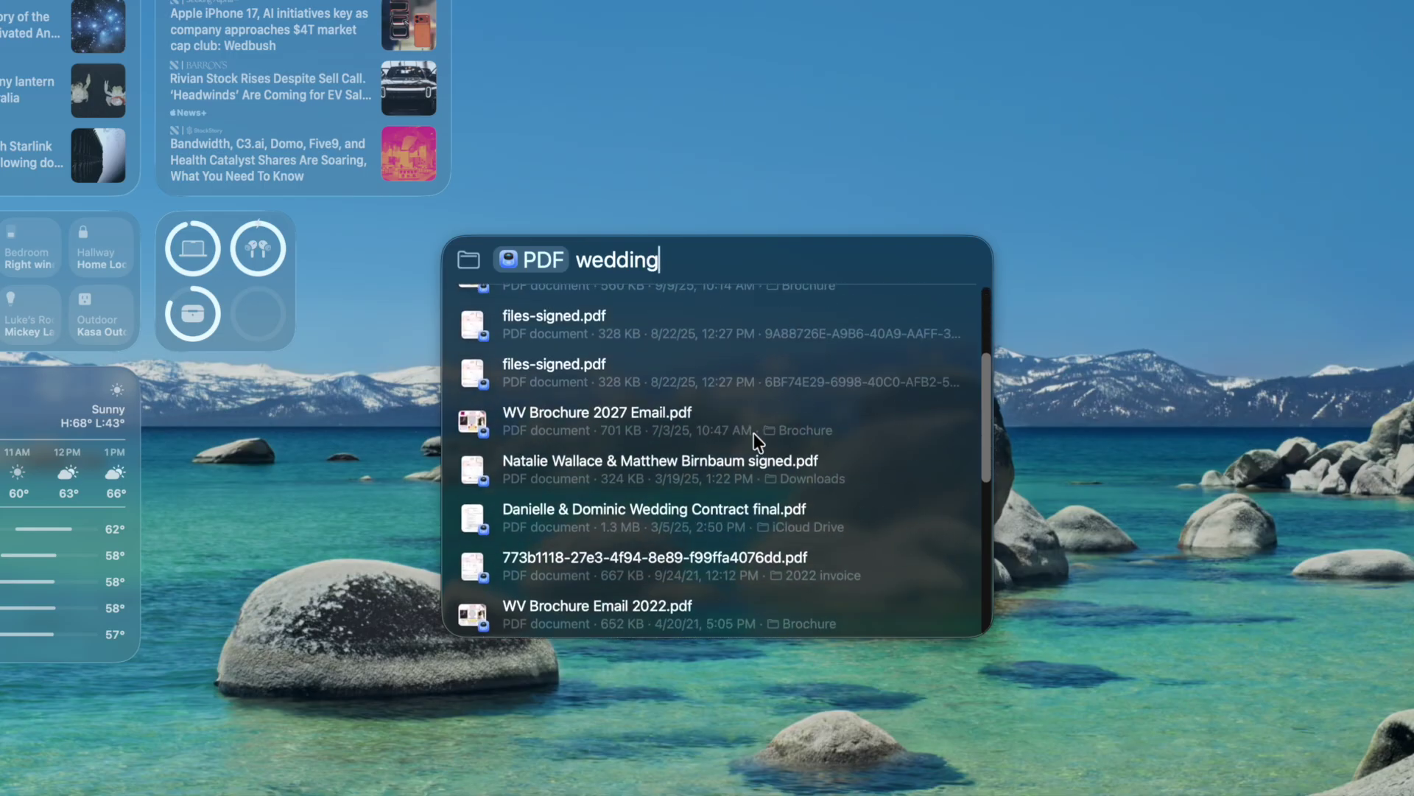
pyautogui.scroll(4, 754, 433)
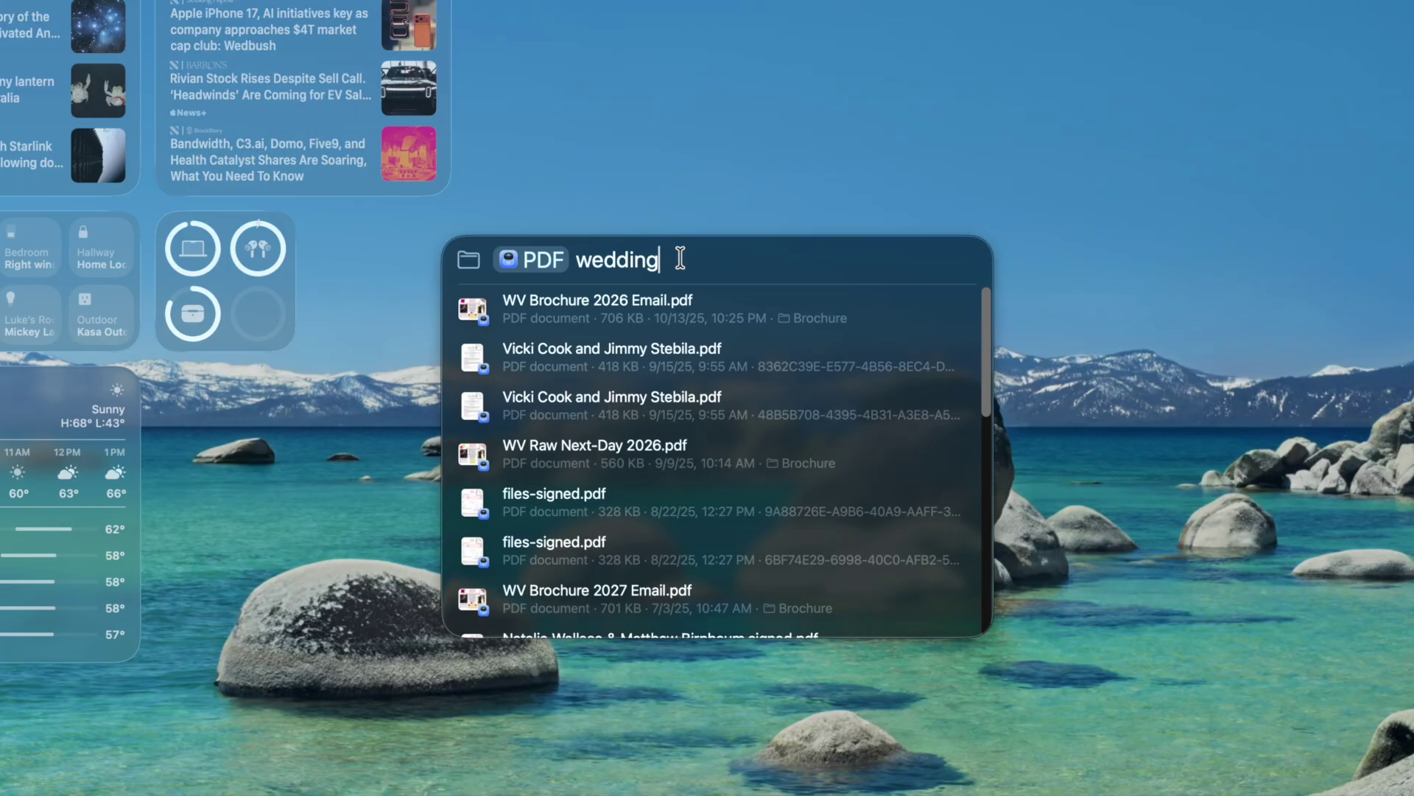
# Clear the "wedding" query and the PDF filter, then view the files under the Preview filter and remove it
pyautogui.press('BackSpace')
pyautogui.press('BackSpace')
pyautogui.press('BackSpace')
pyautogui.press('BackSpace')
pyautogui.press('BackSpace')
pyautogui.press('BackSpace')
pyautogui.press('BackSpace')
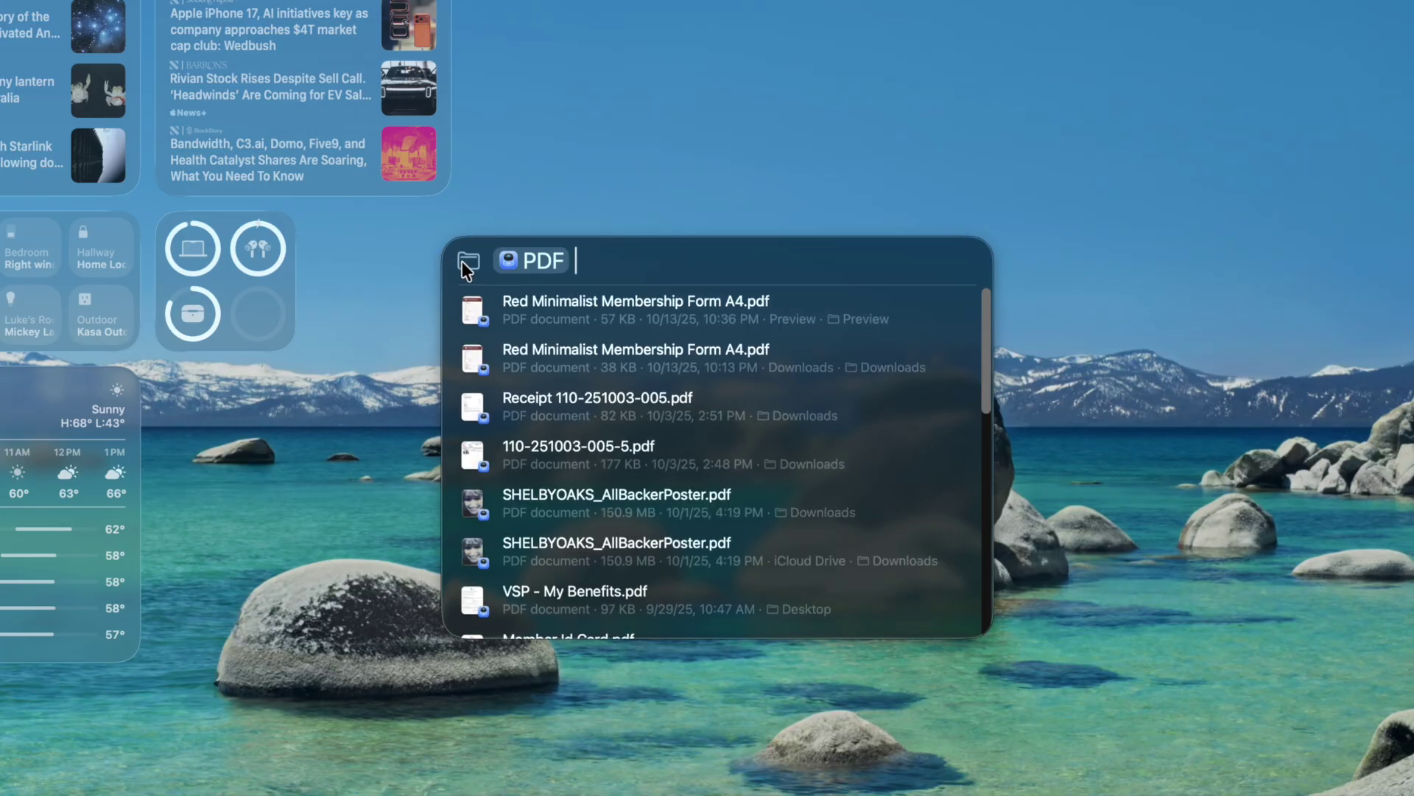
pyautogui.press('BackSpace')
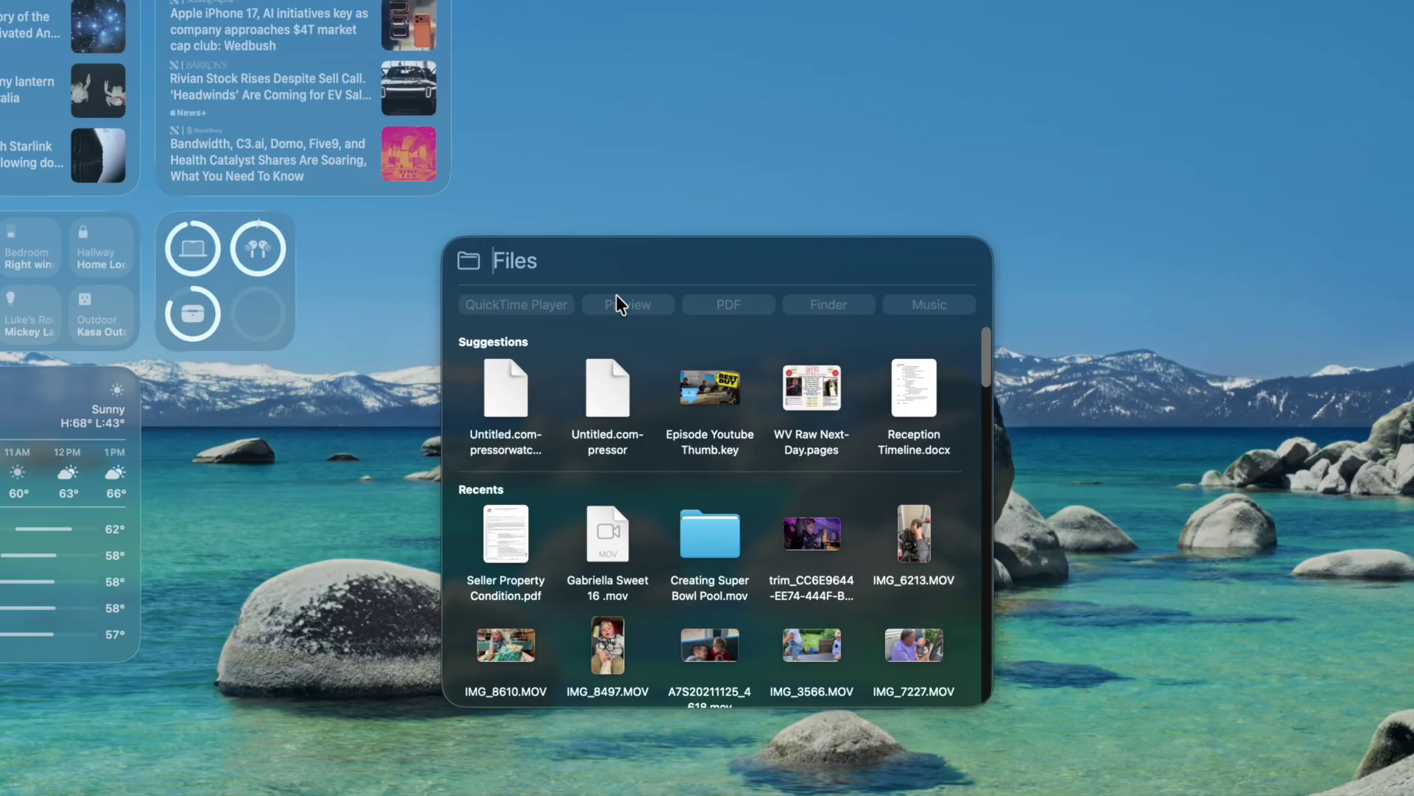
pyautogui.click(621, 306)
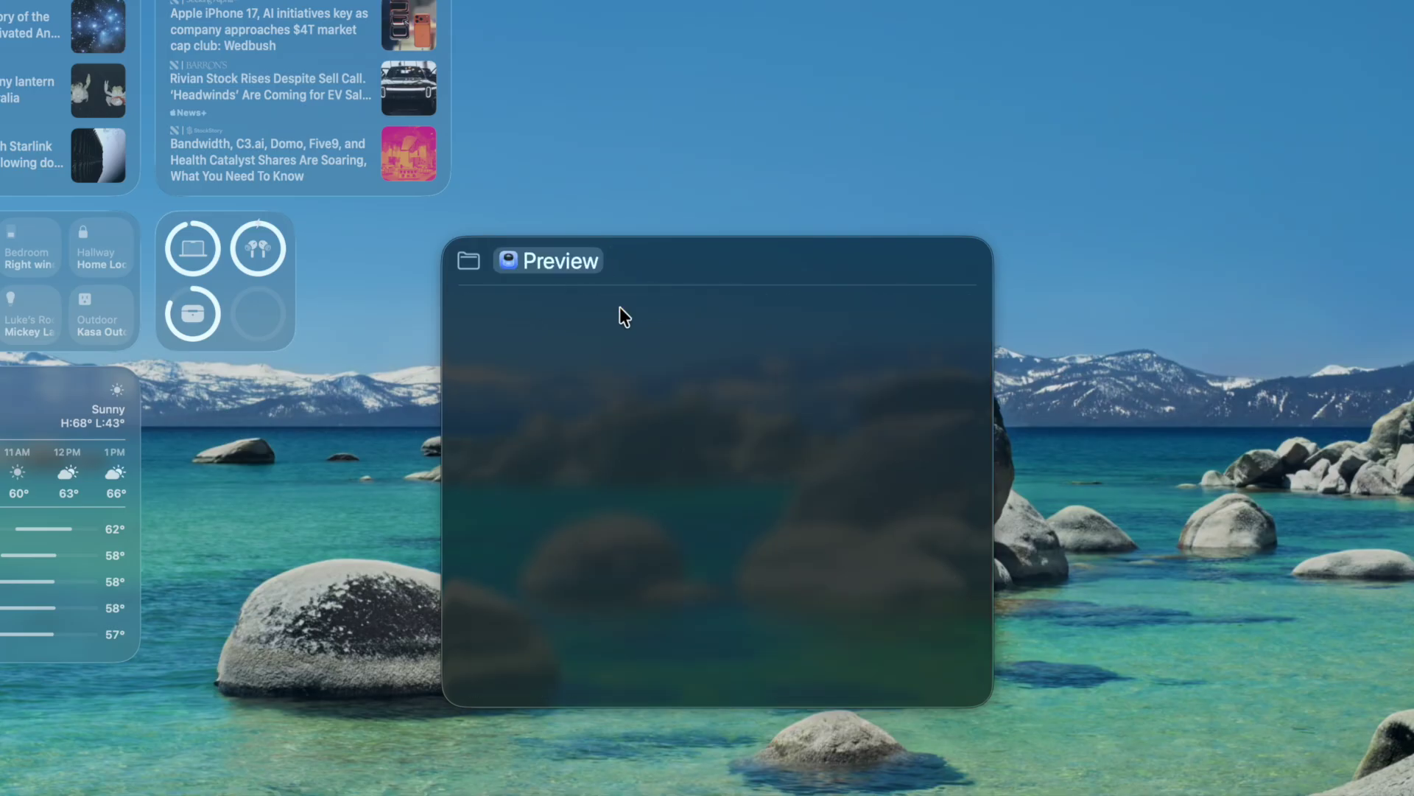
pyautogui.press('BackSpace')
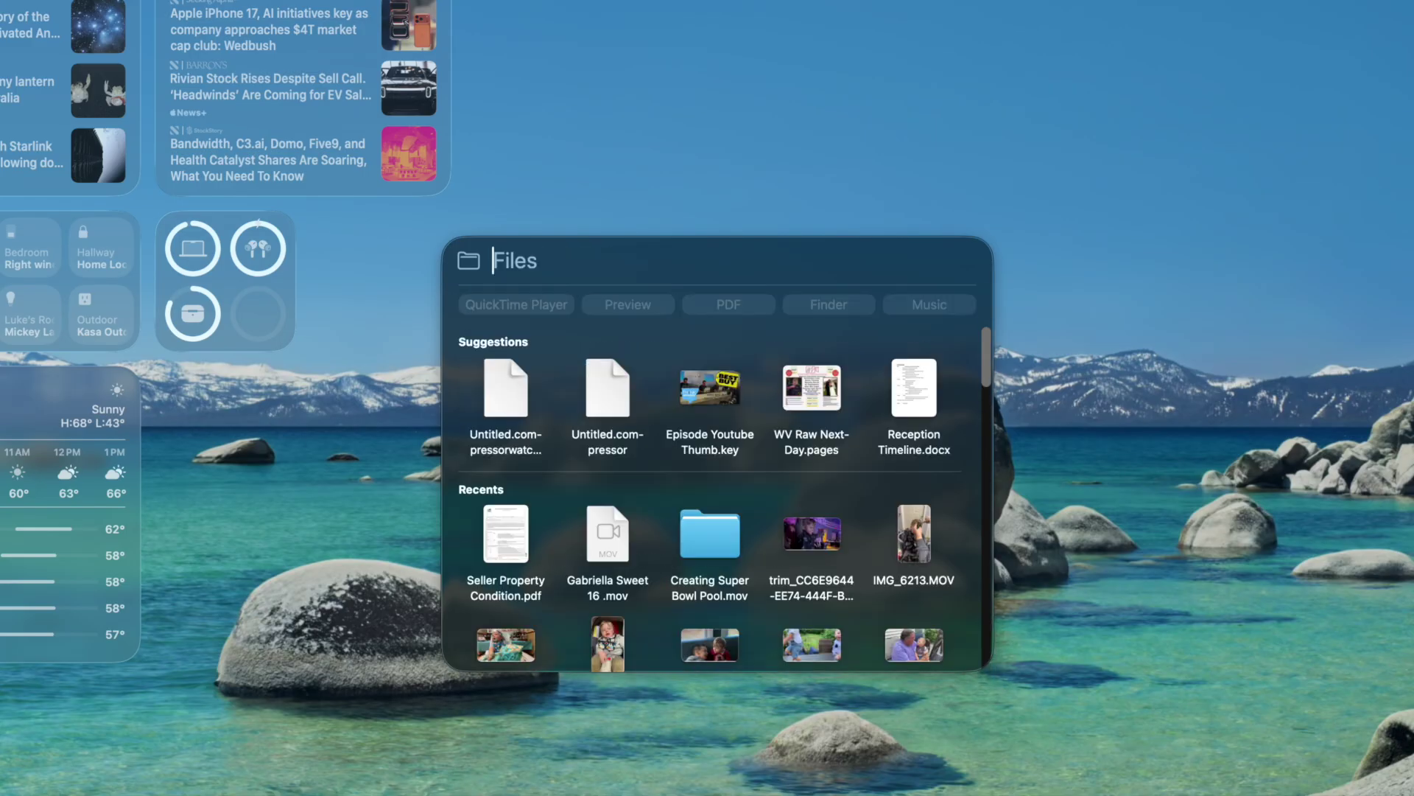
# Filter the files by Music, search for "disturbed" and select the Hold on to Memories Karaoke Version track
pyautogui.click(961, 298)
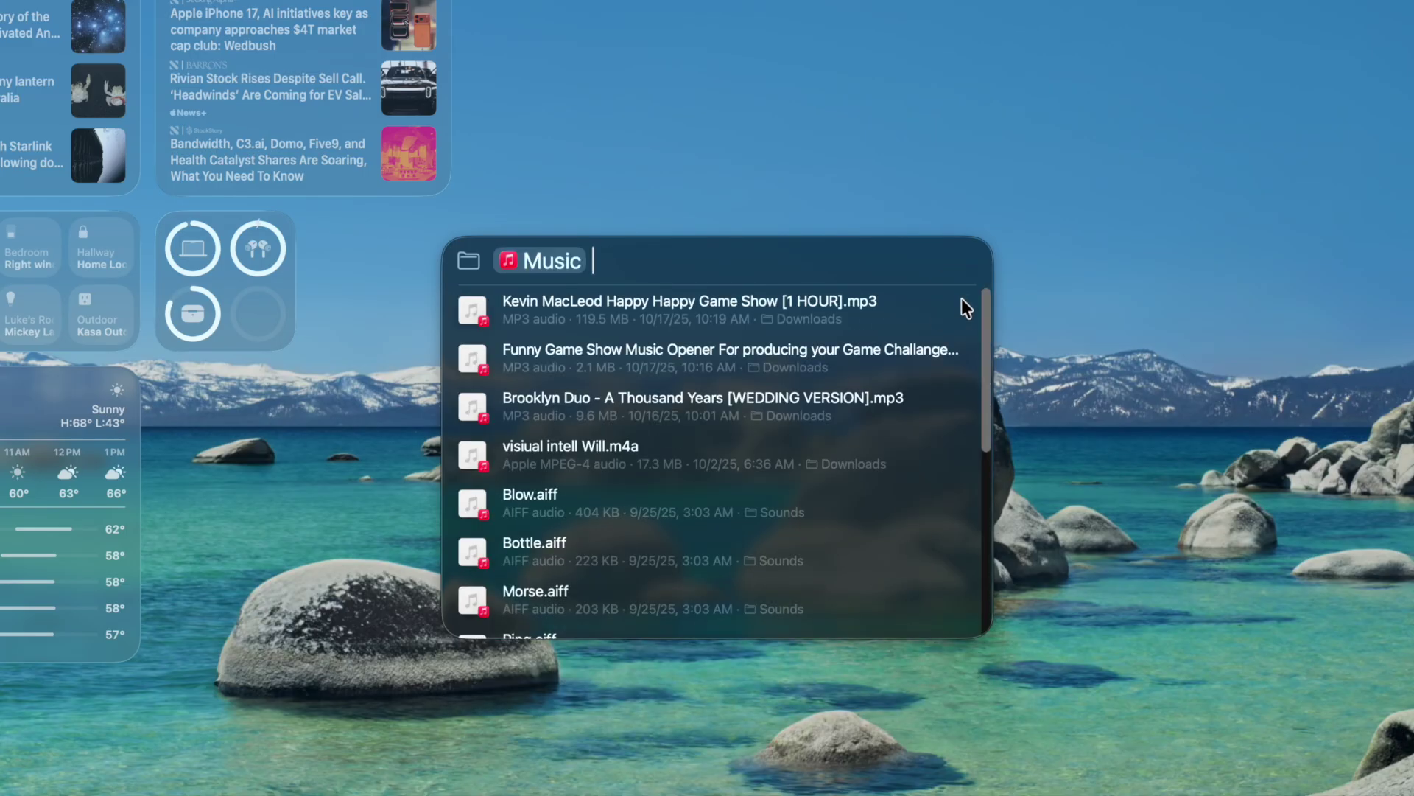
pyautogui.write('disturbed')
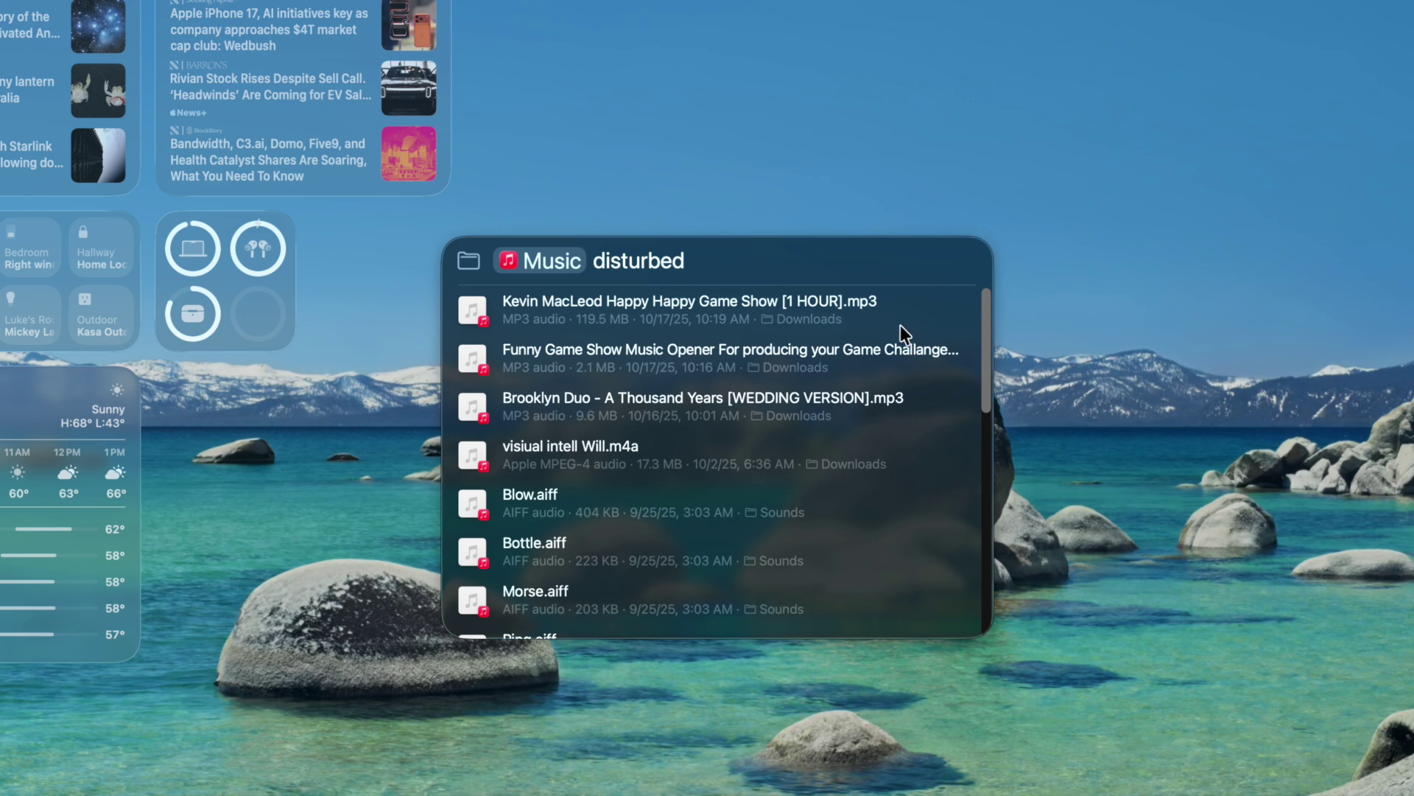
pyautogui.scroll(1, 900, 325)
pyautogui.click(691, 302)
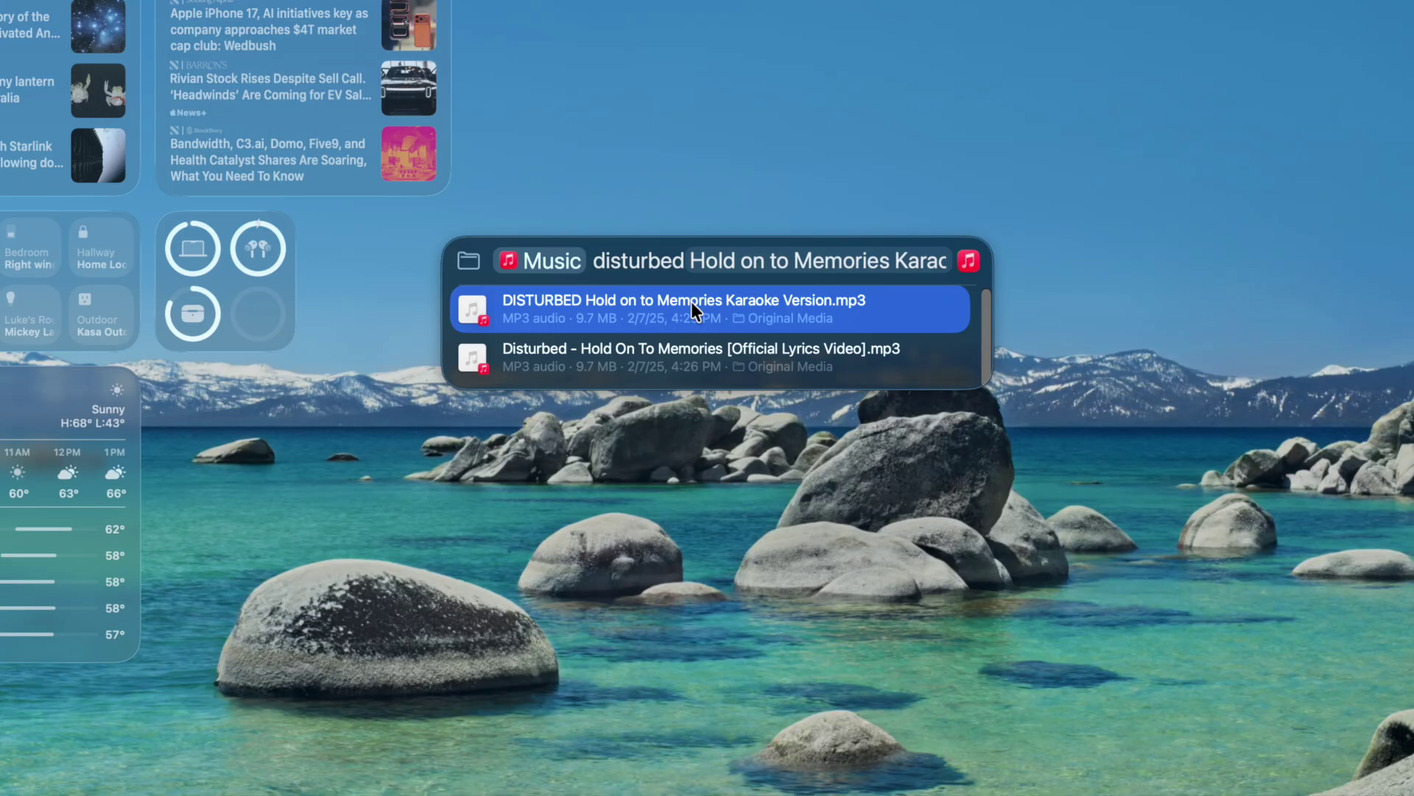
# Clear the music query and its filter, and return from Files to the general Spotlight Search
pyautogui.press('super+a')
pyautogui.press('BackSpace')
pyautogui.press('BackSpace')
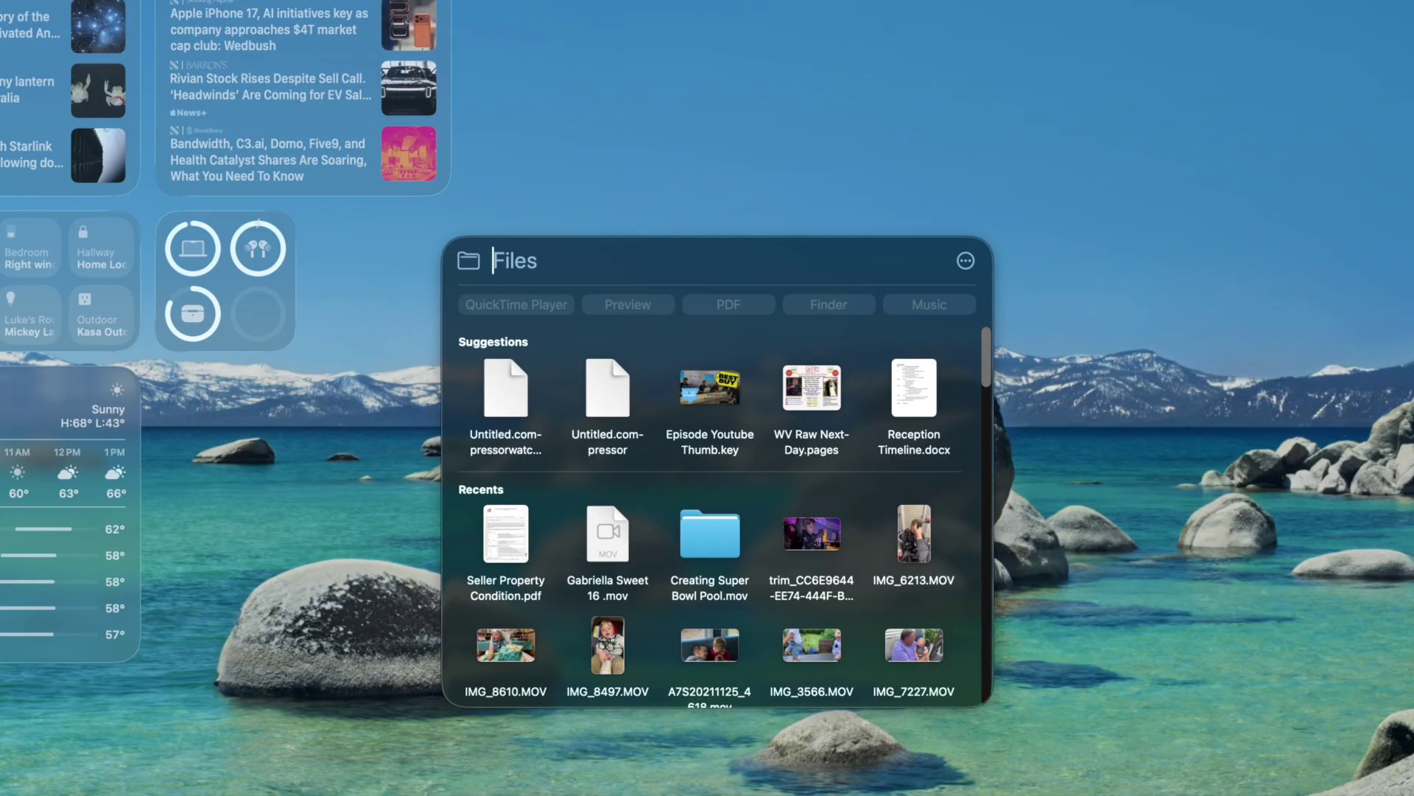
pyautogui.press('Escape')
pyautogui.press('super+space')
pyautogui.click(469, 258)
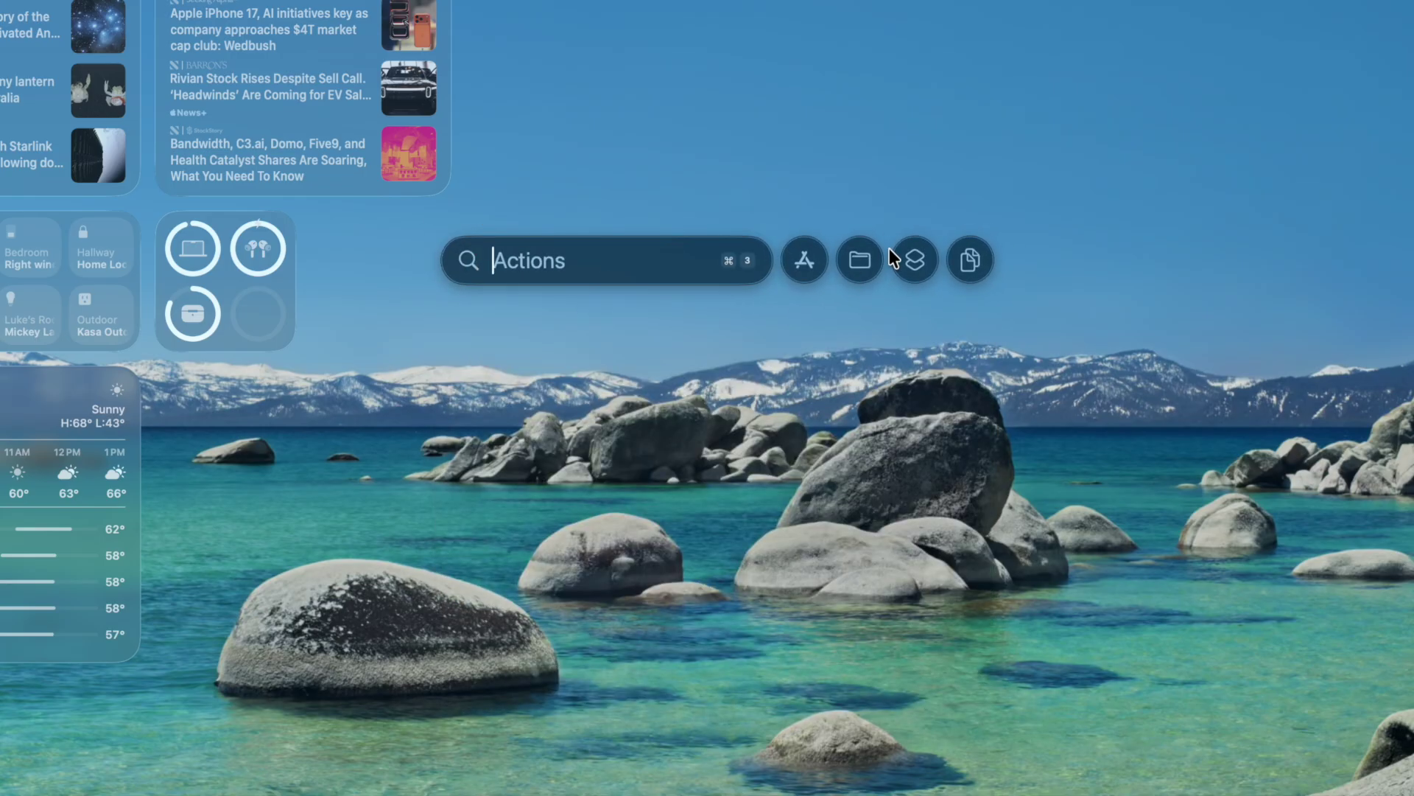
# Search Spotlight's Actions category for "get directions" and start the Maps Open Directions action
pyautogui.click(918, 254)
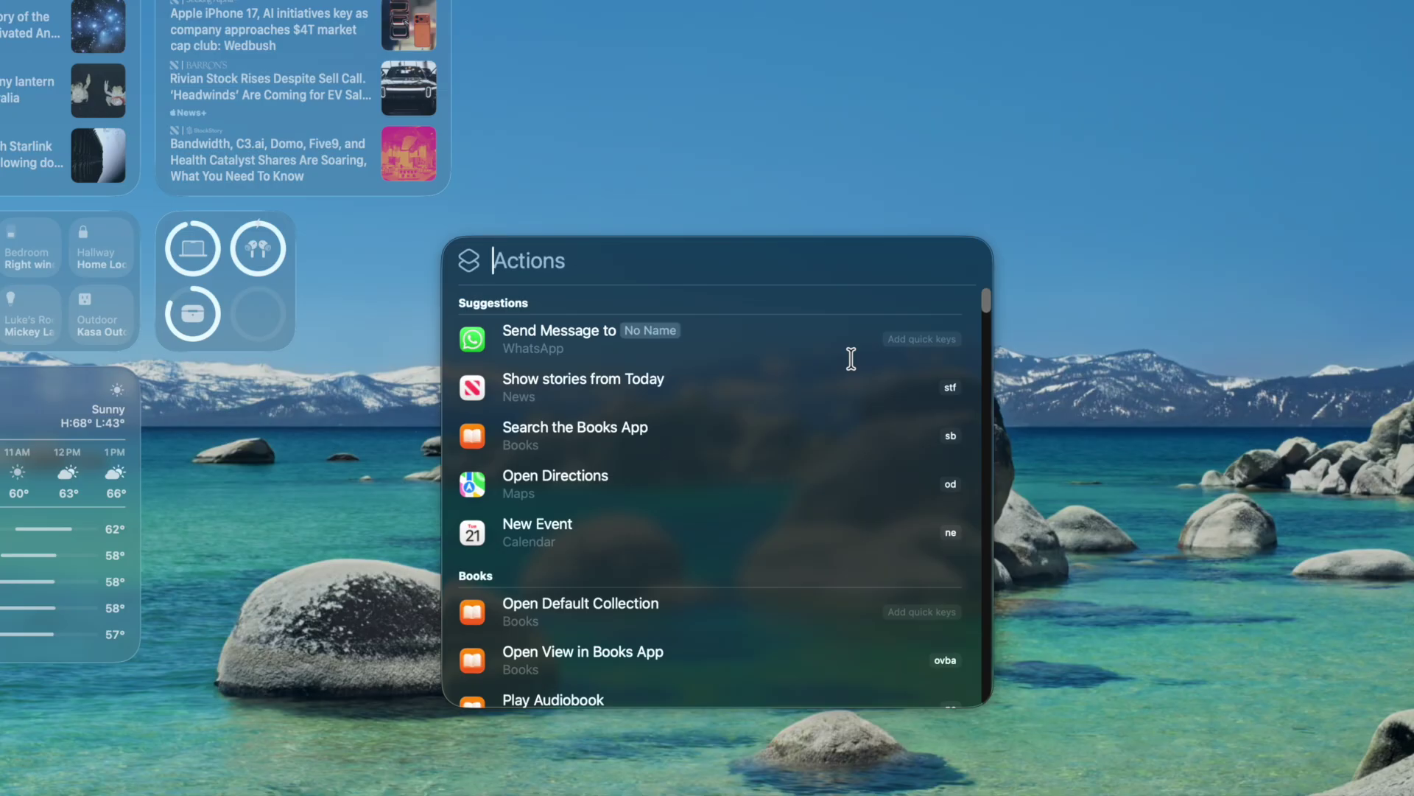
pyautogui.write('get directions')
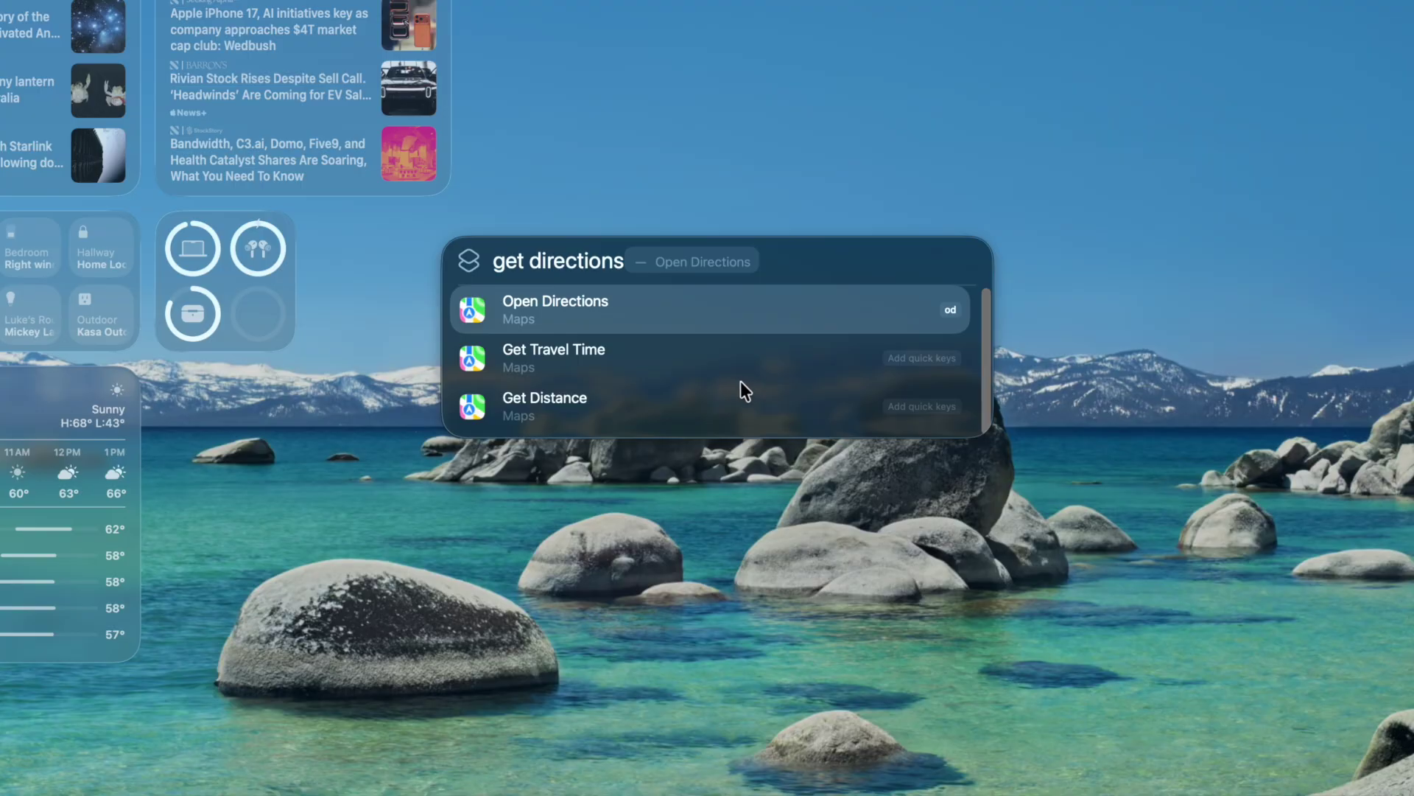
pyautogui.click(666, 298)
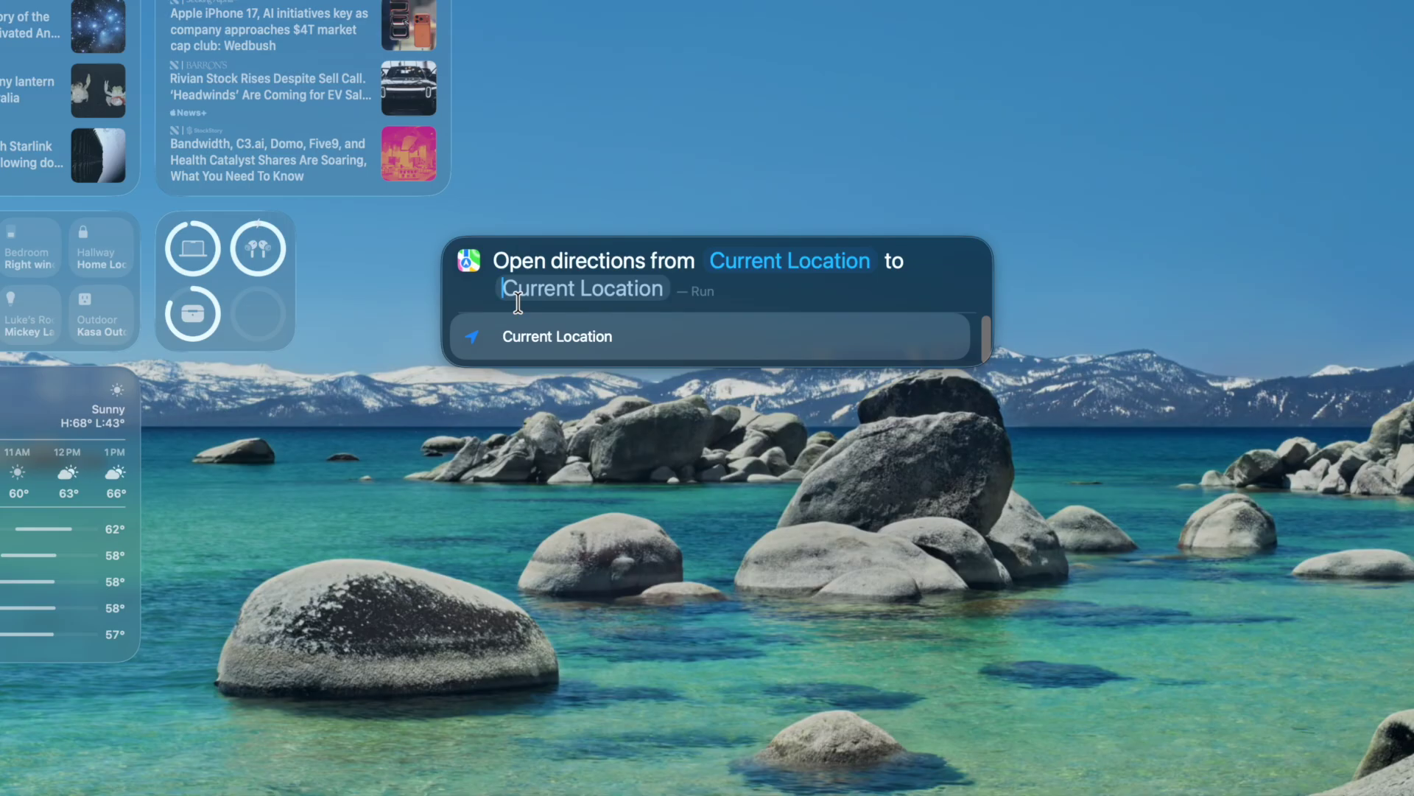
# Open directions from Current Location to Philadelphia Zoo, shortening the destination query from "Philly Zoo" to "Phi", and hide Maps
pyautogui.write('Philly')
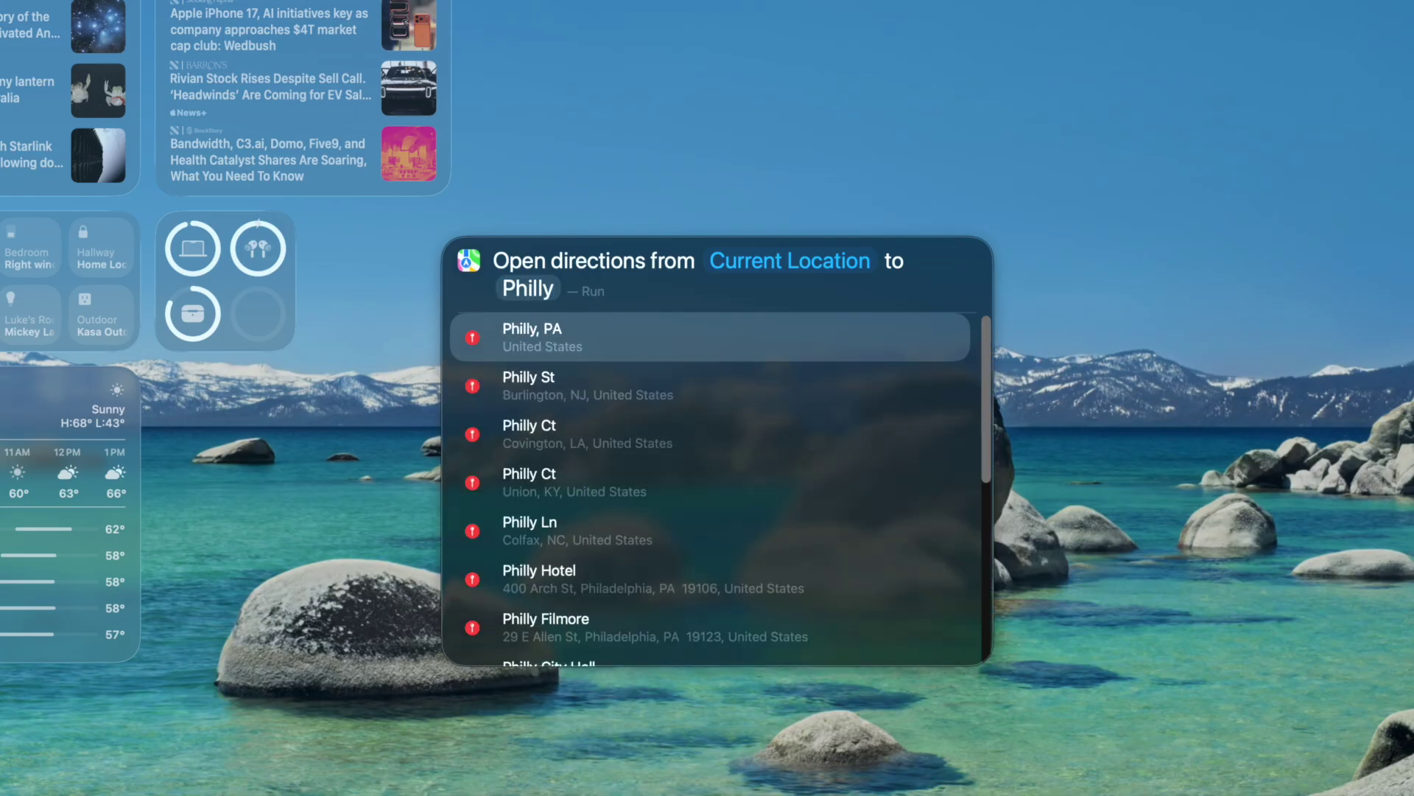
pyautogui.write(' Zoo')
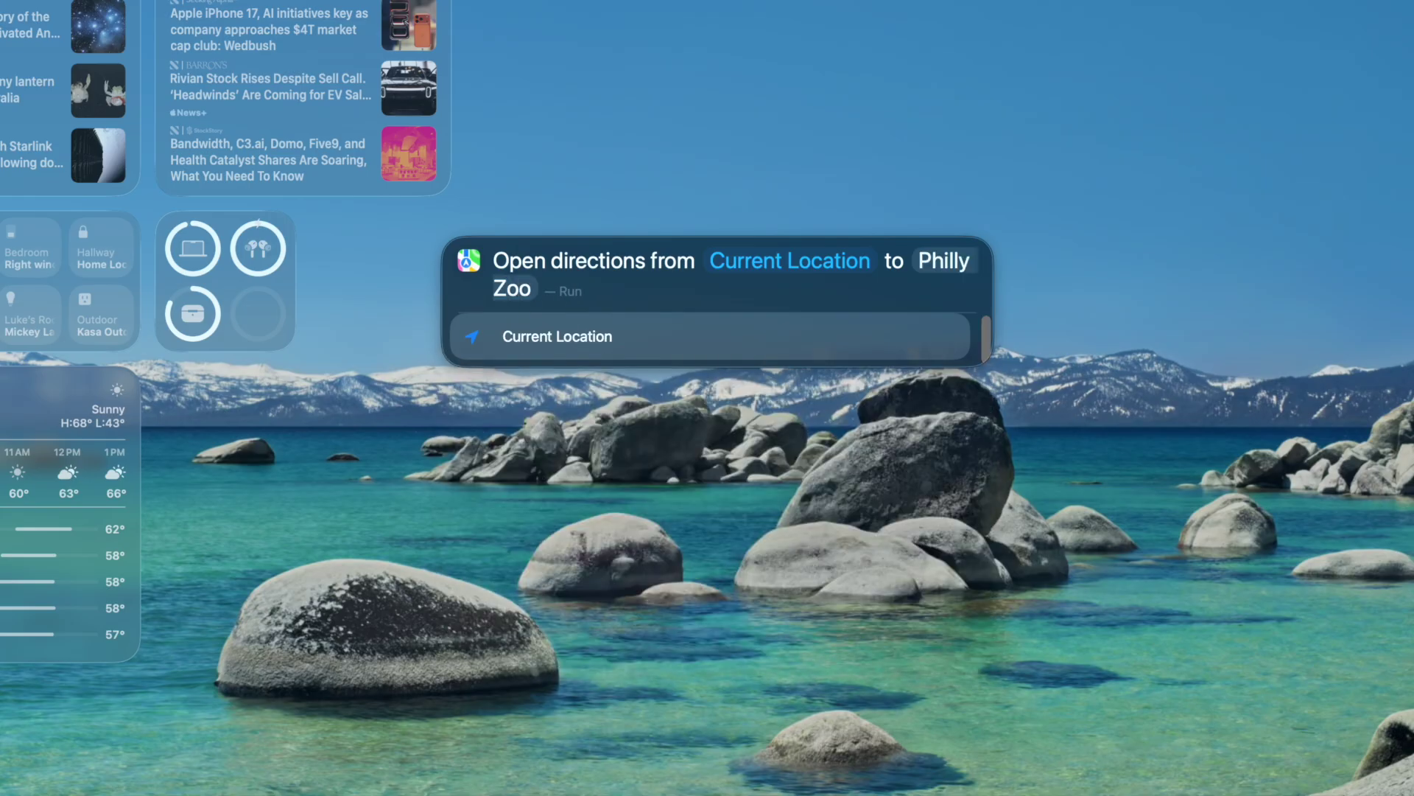
pyautogui.press('BackSpace')
pyautogui.press('BackSpace')
pyautogui.press('BackSpace')
pyautogui.press('BackSpace')
pyautogui.press('BackSpace')
pyautogui.press('BackSpace')
pyautogui.press('BackSpace')
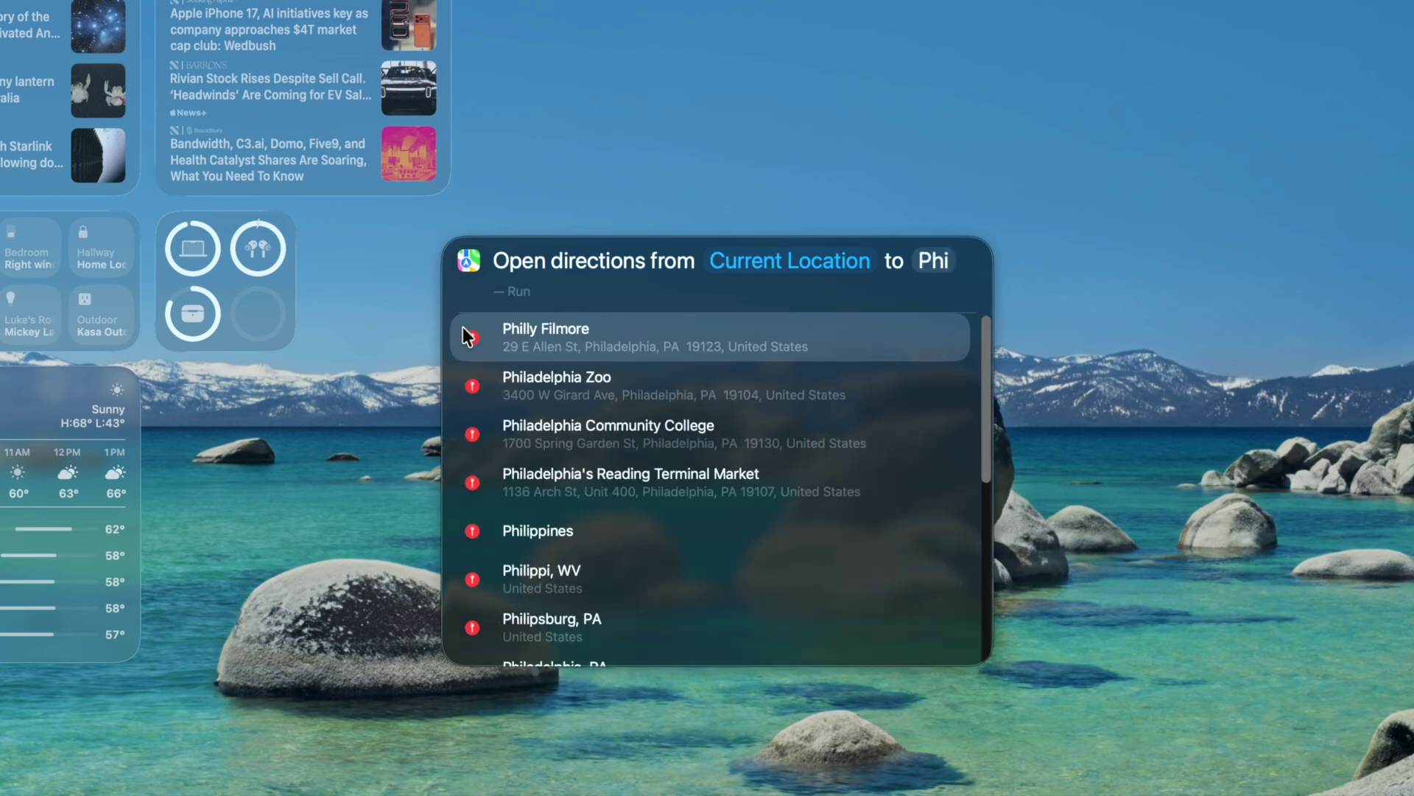
pyautogui.click(613, 403)
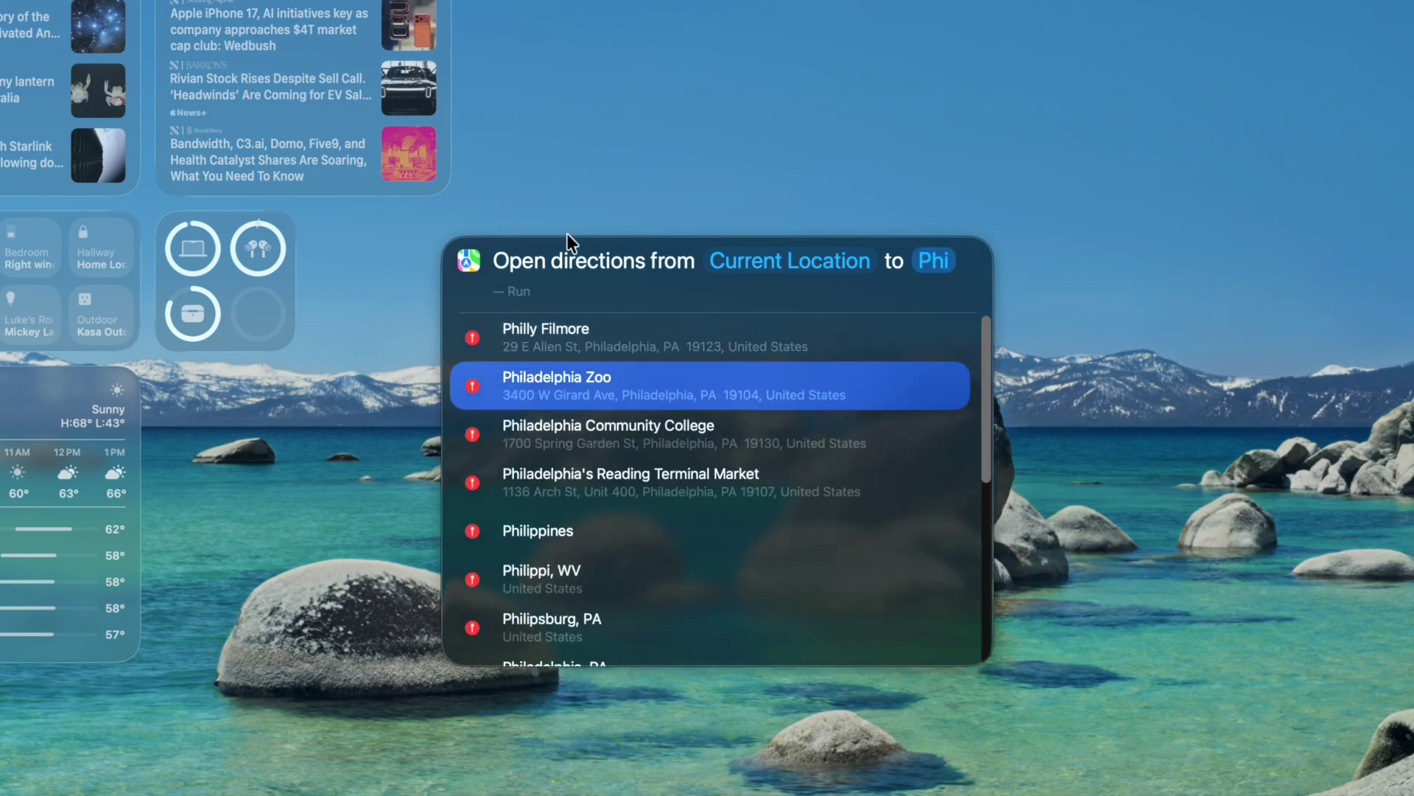
pyautogui.click(620, 398)
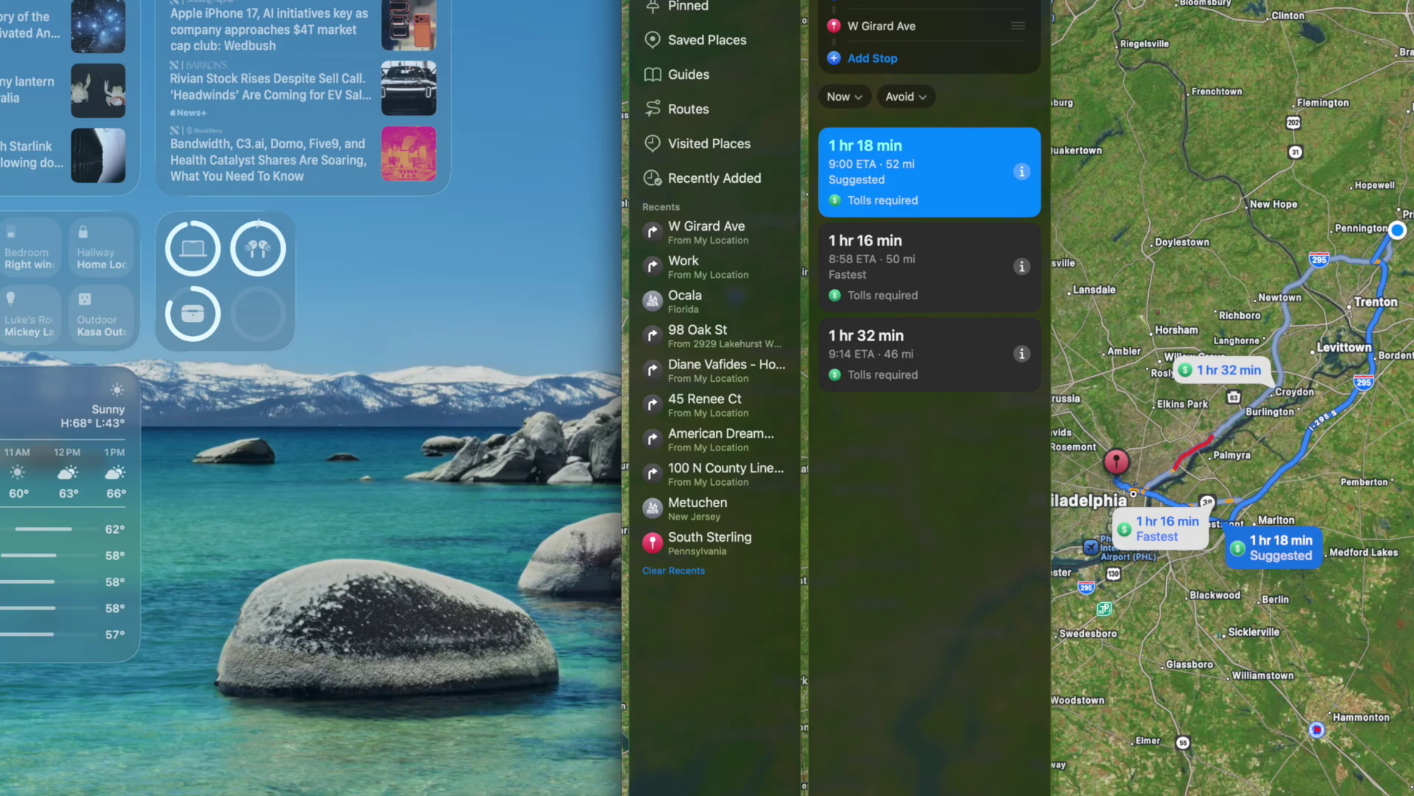
pyautogui.press('super+h')
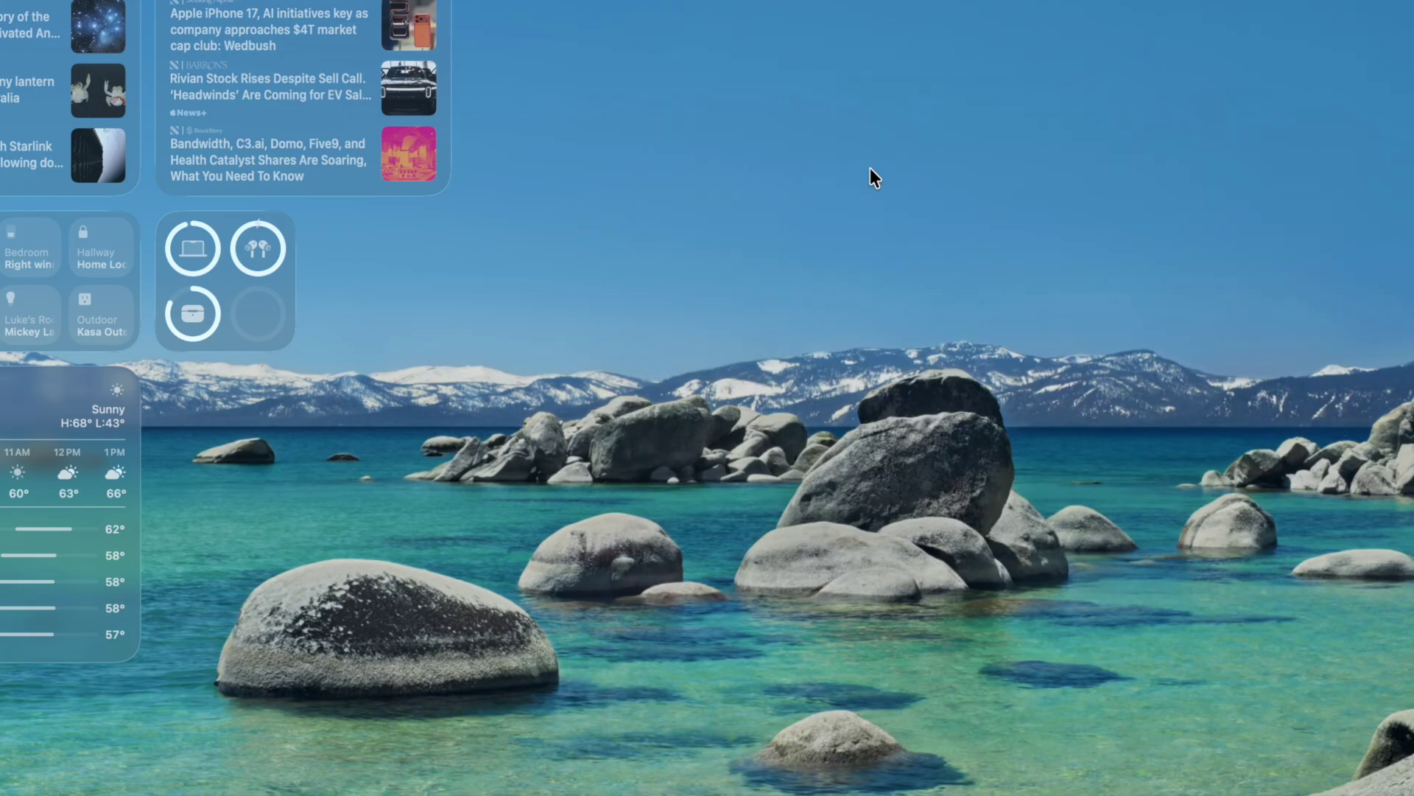
# Reopen Spotlight's Actions category, start Open Directions using its quick keys "od" and dismiss it
pyautogui.press('super+space')
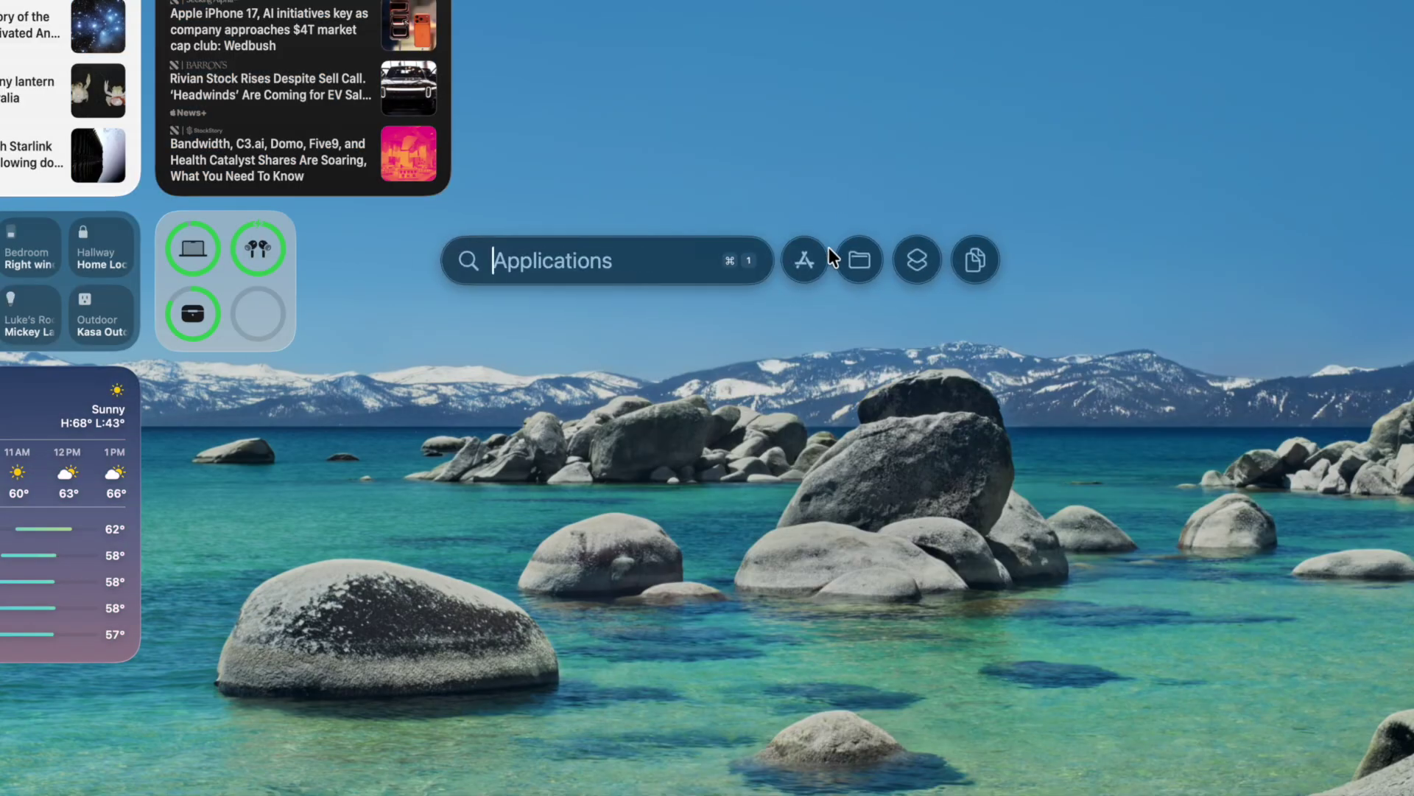
pyautogui.click(918, 262)
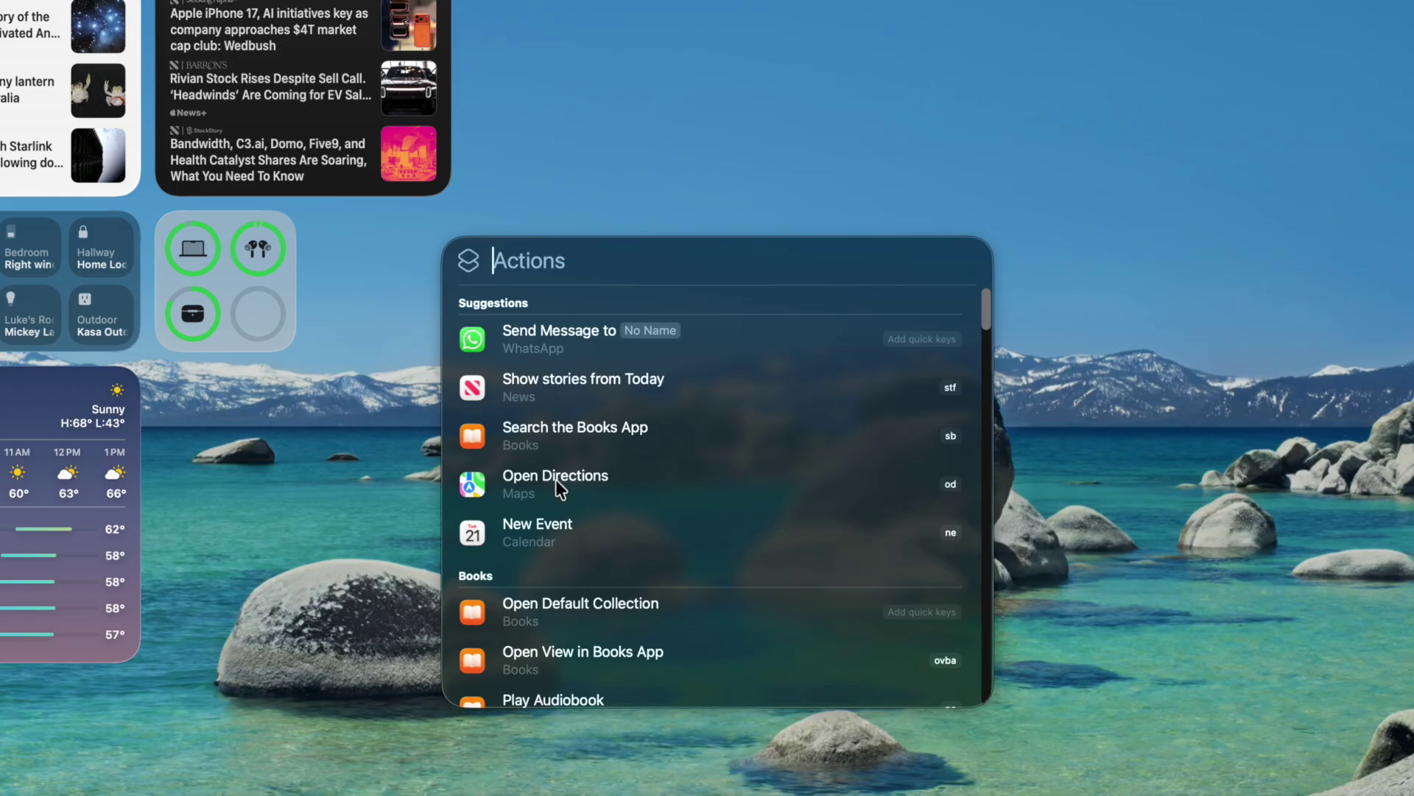
pyautogui.write('od')
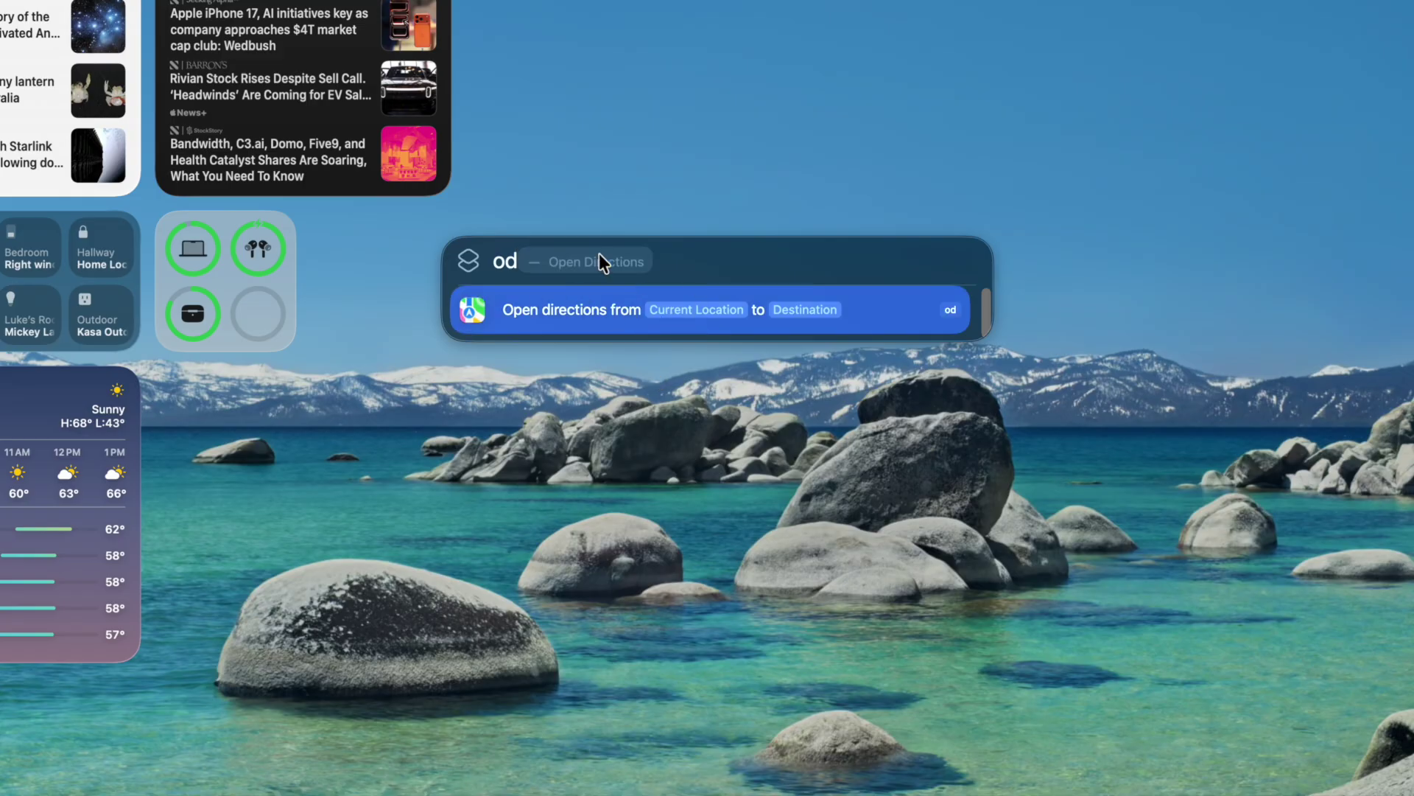
pyautogui.press('Tab')
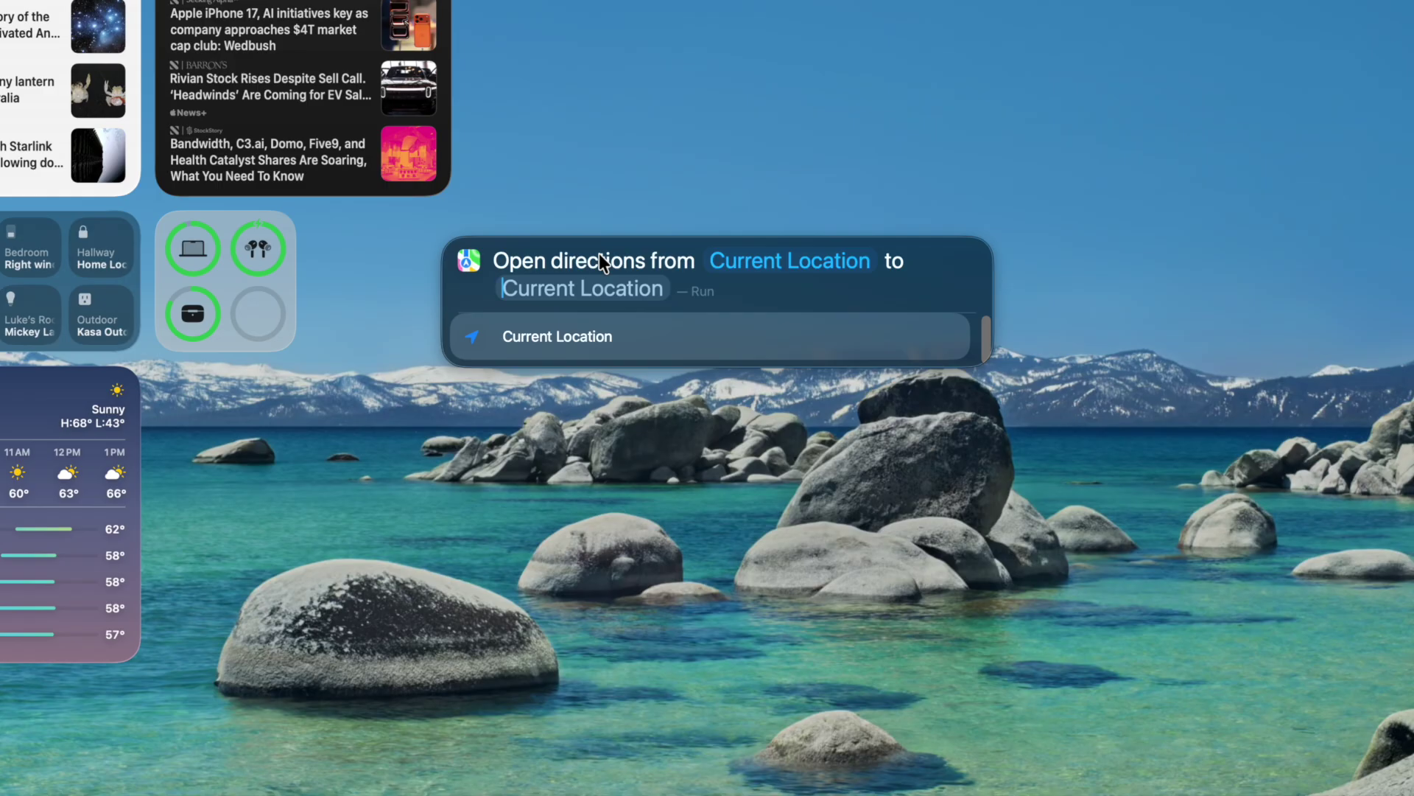
pyautogui.press('Escape')
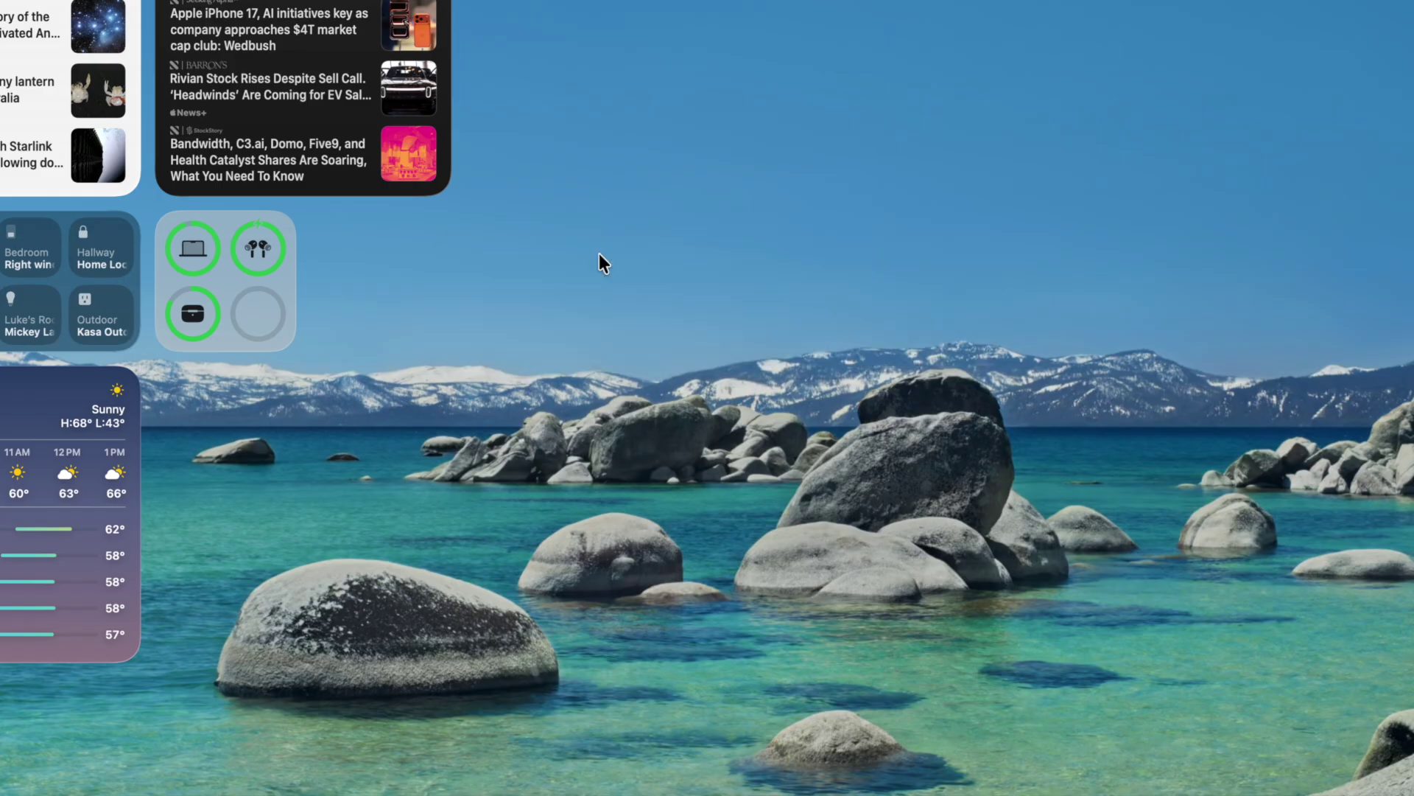
# Reopen Spotlight, clear the "od" query and return from Actions to the general Spotlight Search
pyautogui.press('super+space')
pyautogui.click(466, 265)
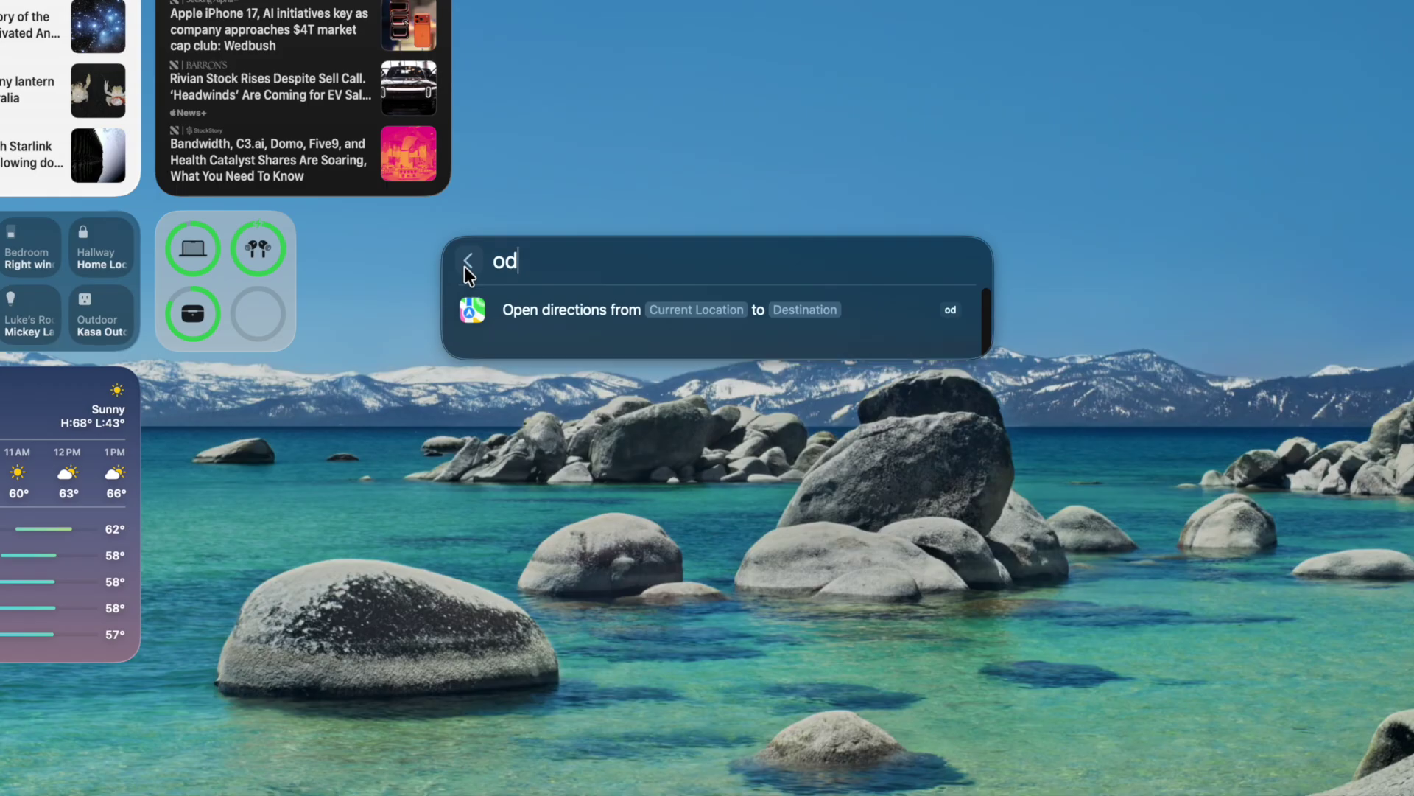
pyautogui.click(467, 264)
pyautogui.press('BackSpace')
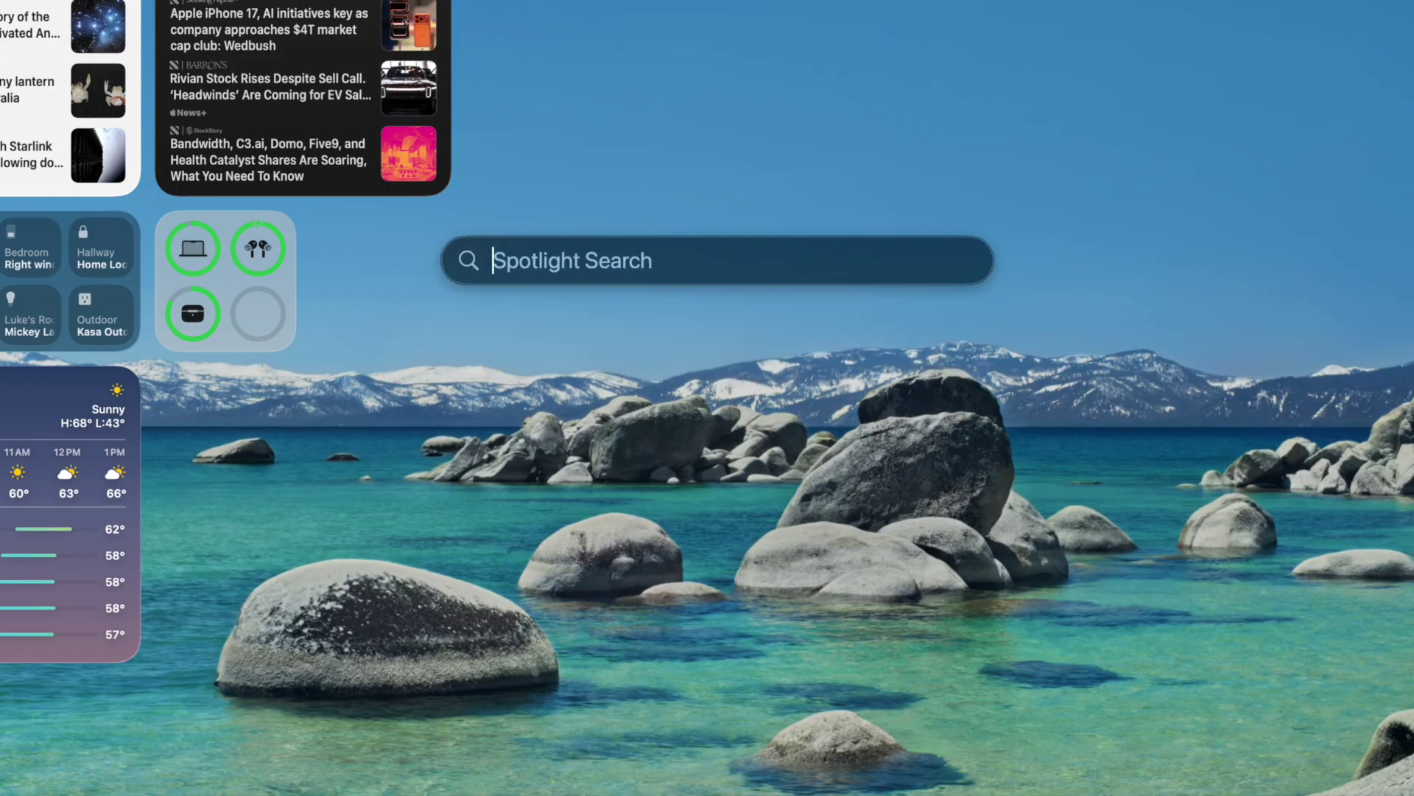
# Search Spotlight for "send message" and start the Messages Send Message action
pyautogui.write('send me')
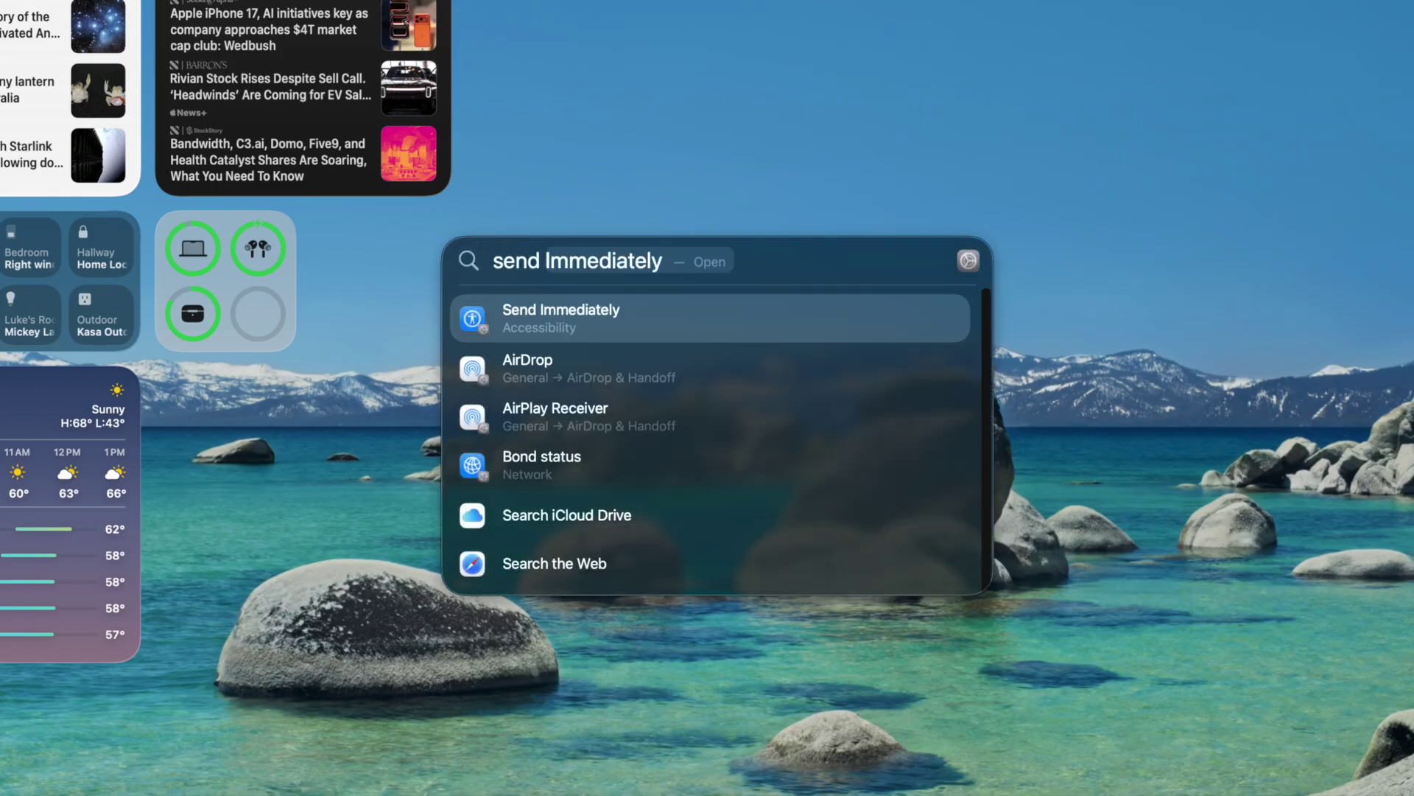
pyautogui.write('ssage')
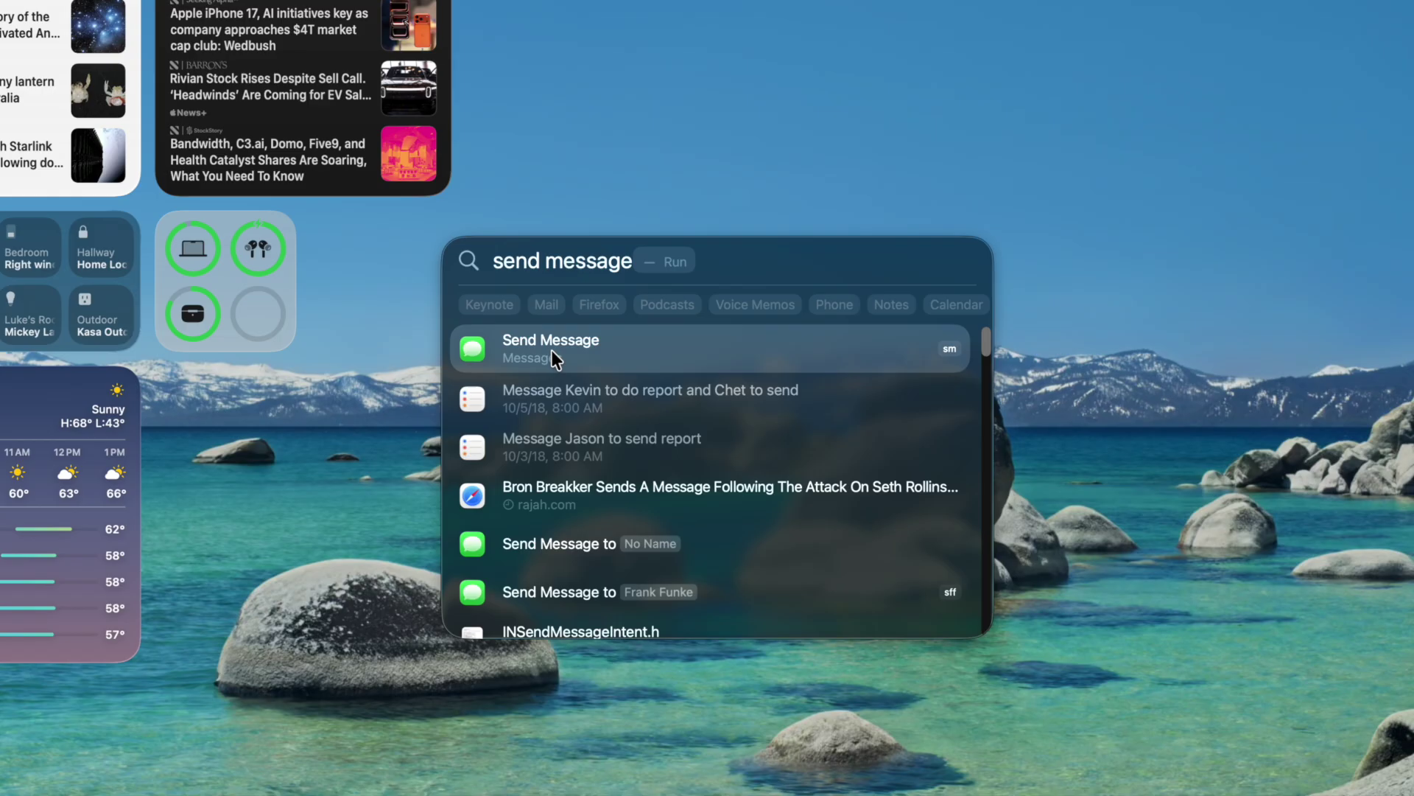
pyautogui.click(551, 350)
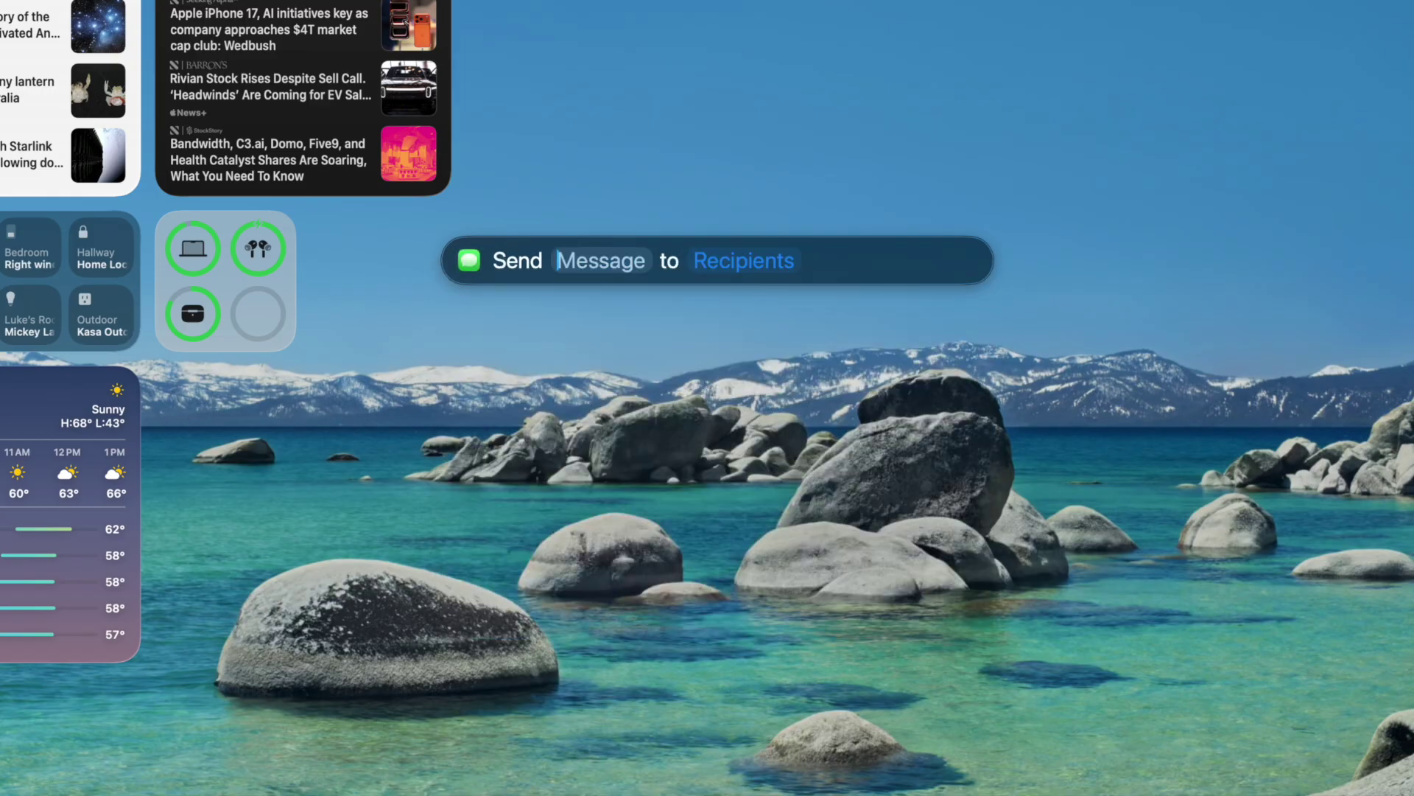
# Enter "Hello Good Morning" as the message, choose the first contact matching the recipient's first name and run the action
pyautogui.write('Hello')
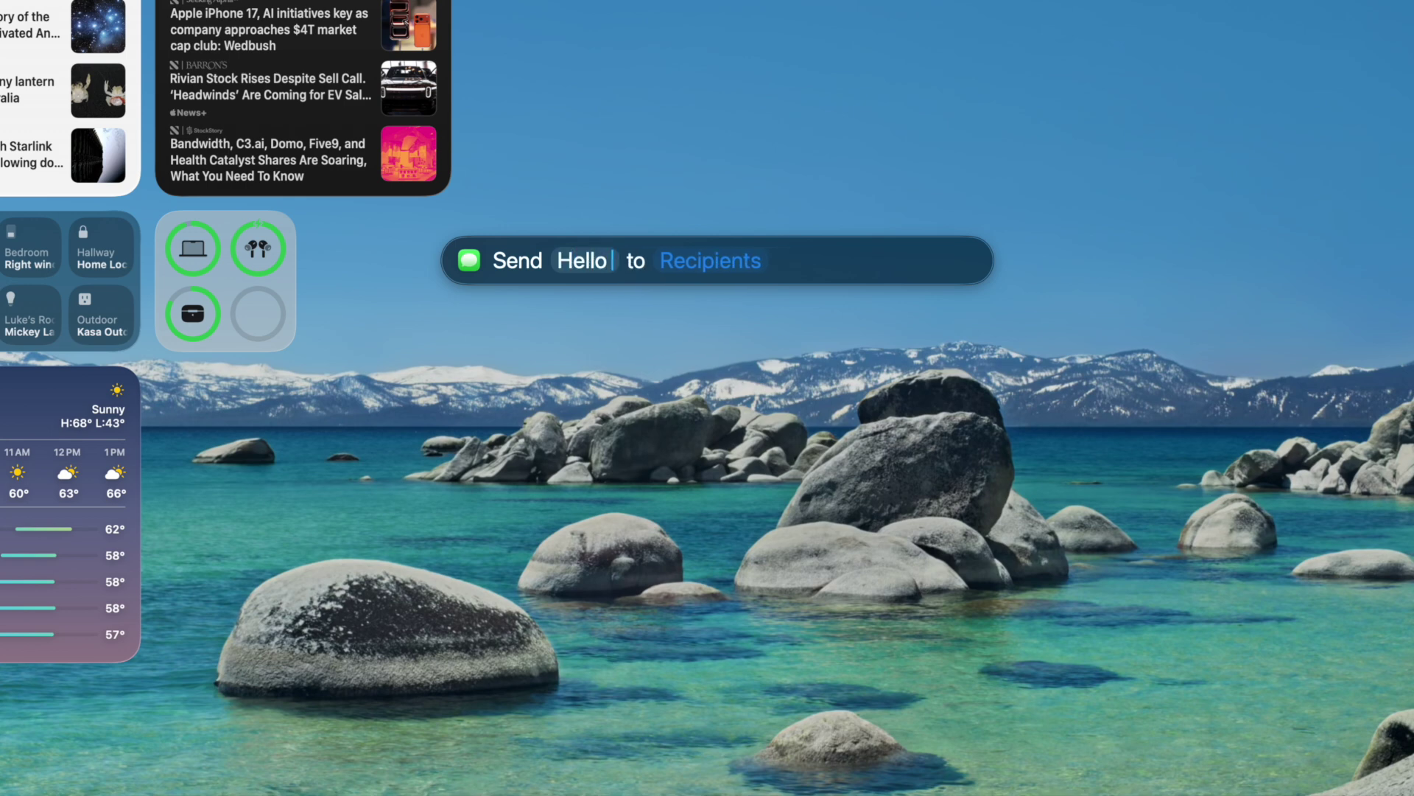
pyautogui.write(' Good Morning')
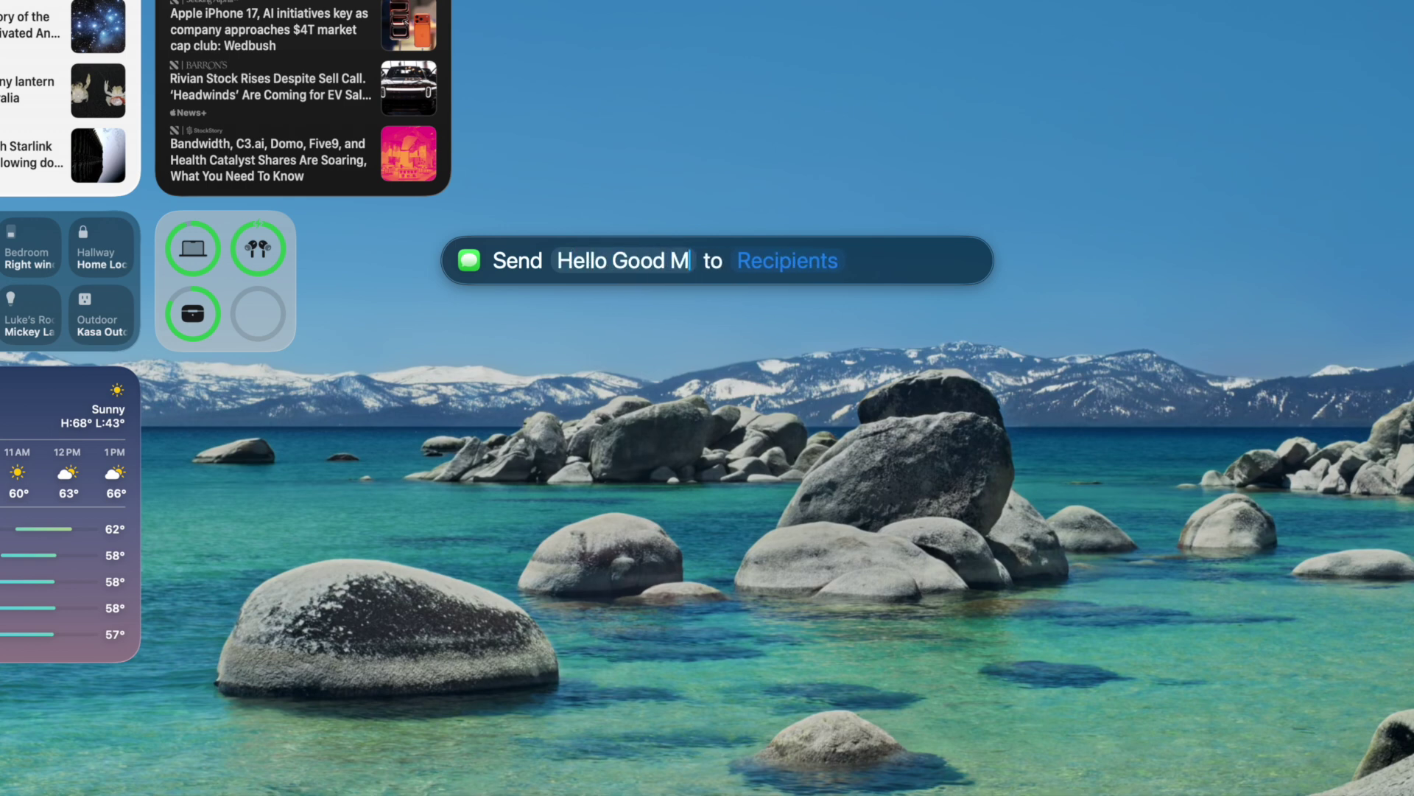
pyautogui.click(837, 265)
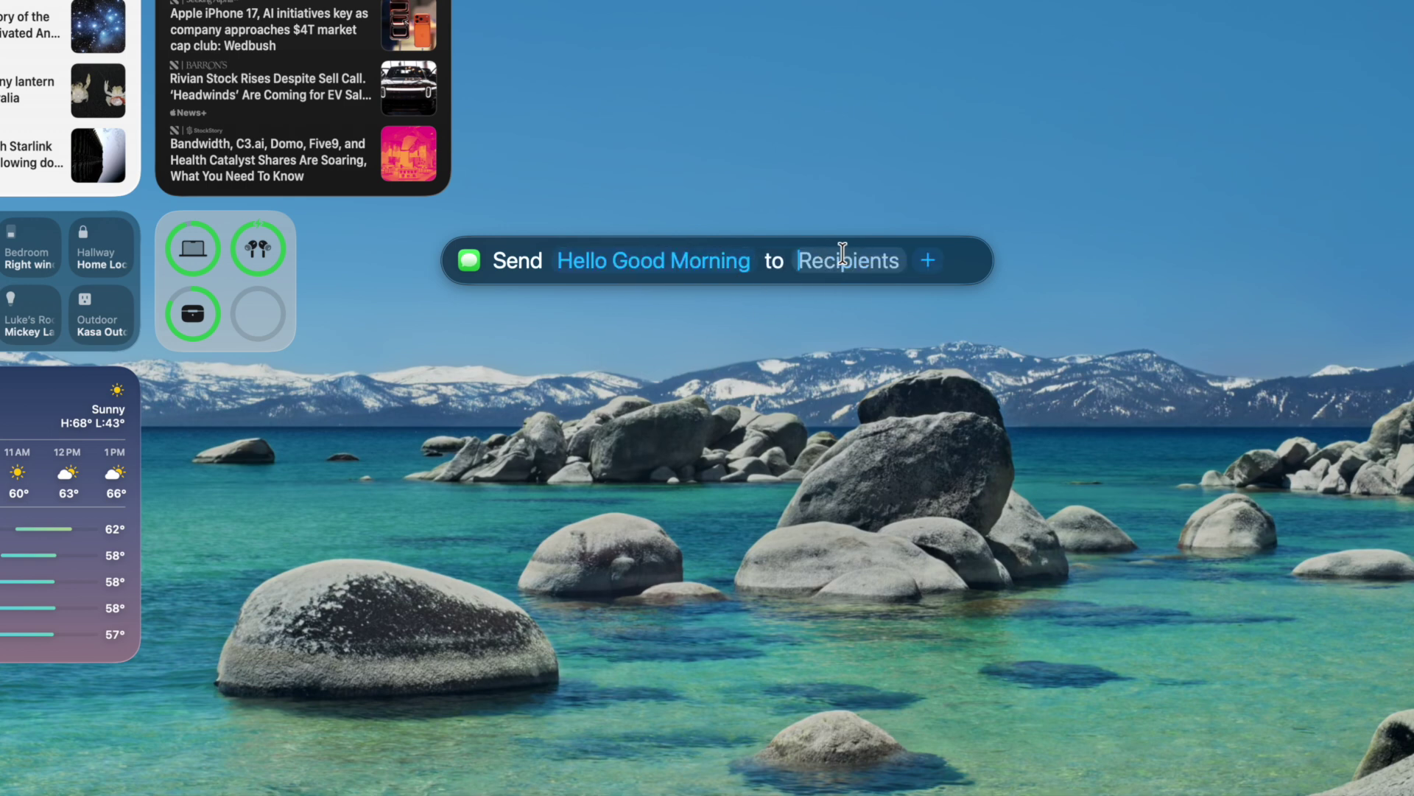
pyautogui.write('Frank')
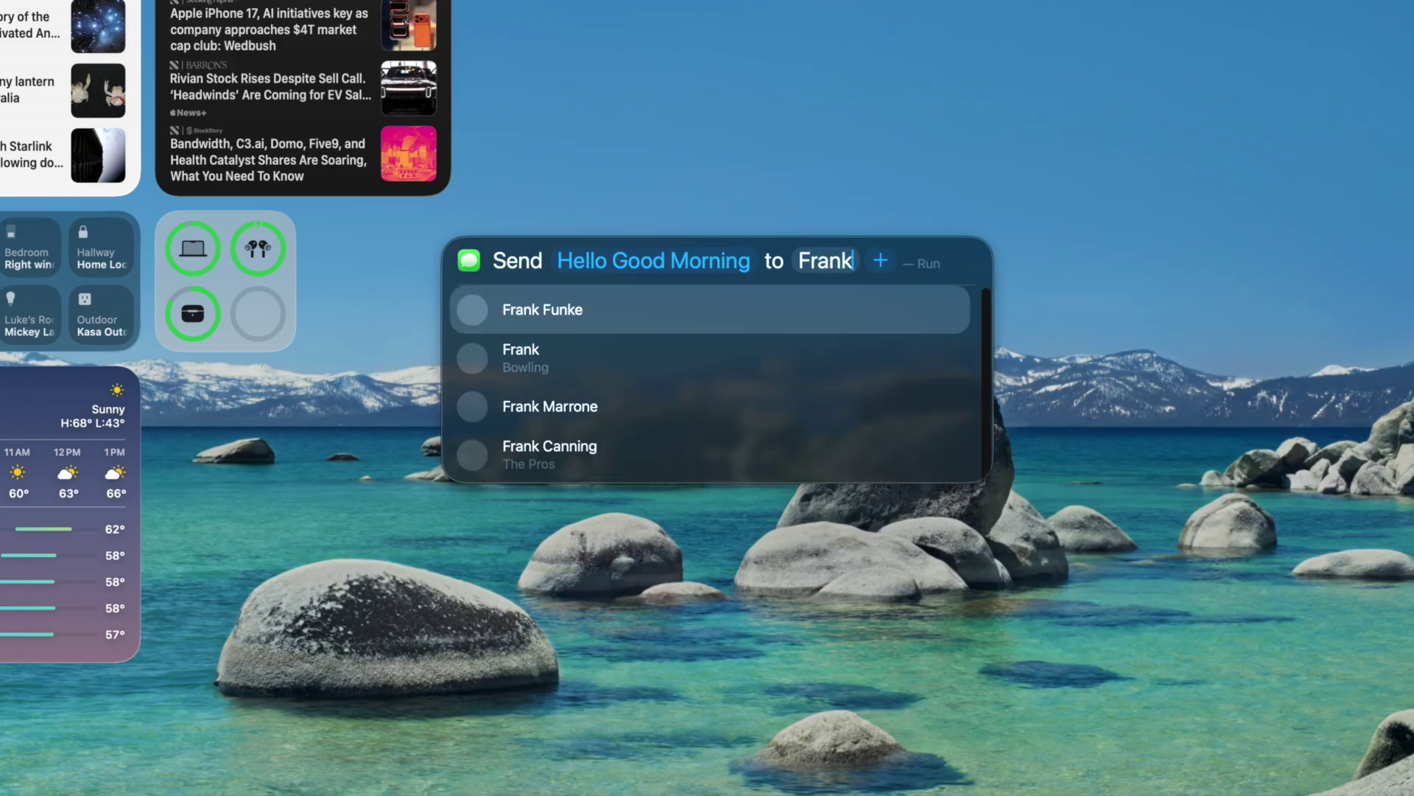
pyautogui.click(780, 313)
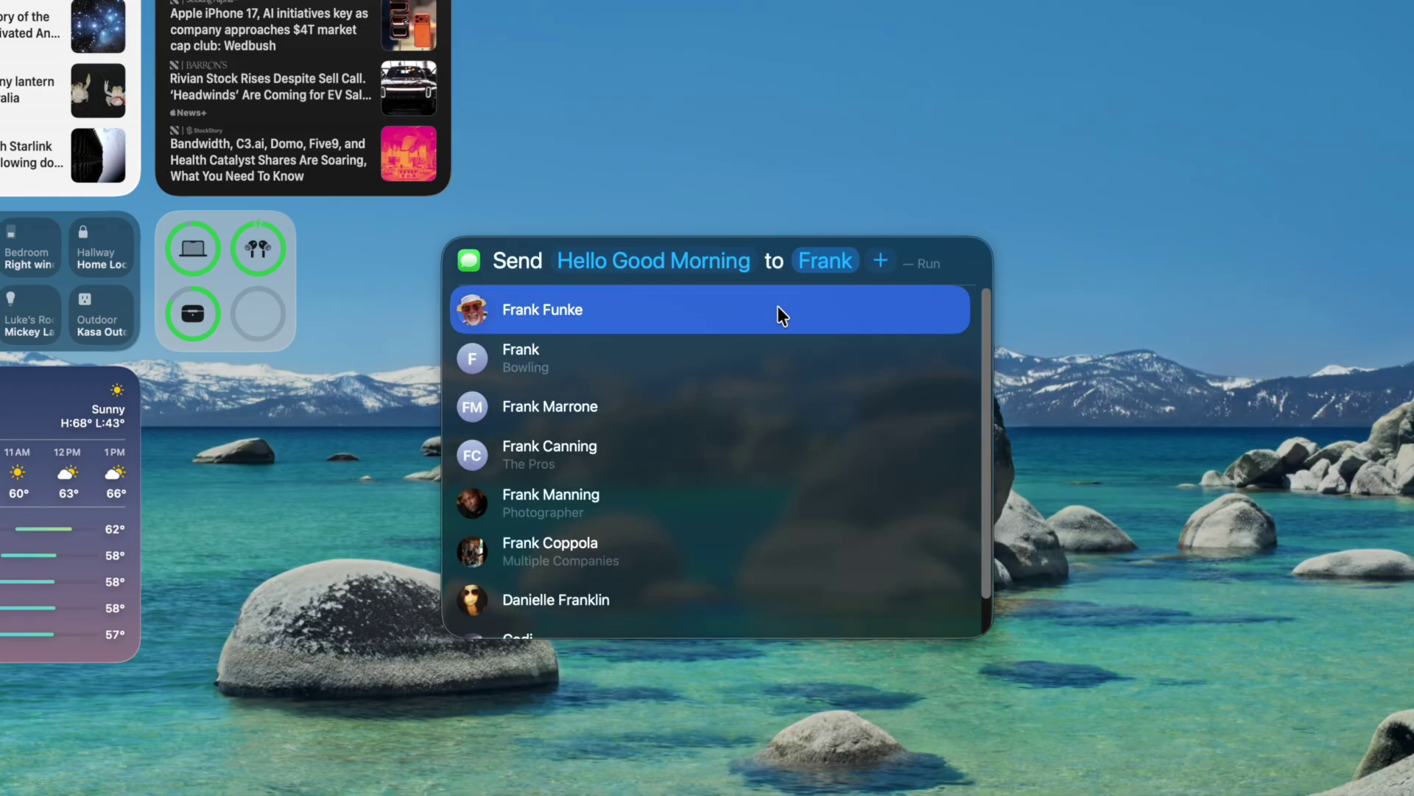
pyautogui.press('Return')
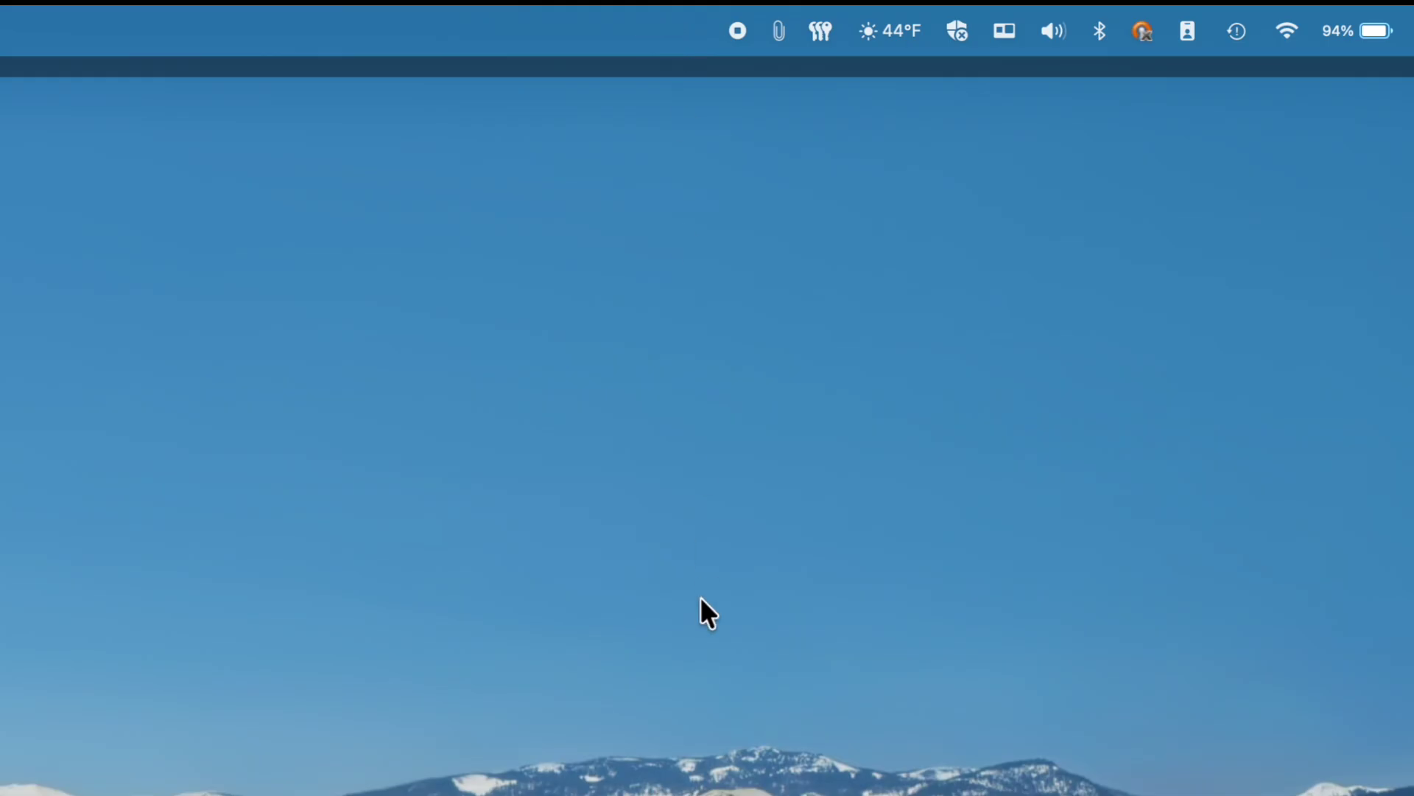
# Search Spotlight for "send message" again and give the Send Message action for that contact quick keys based on the contact's name
pyautogui.press('super+space')
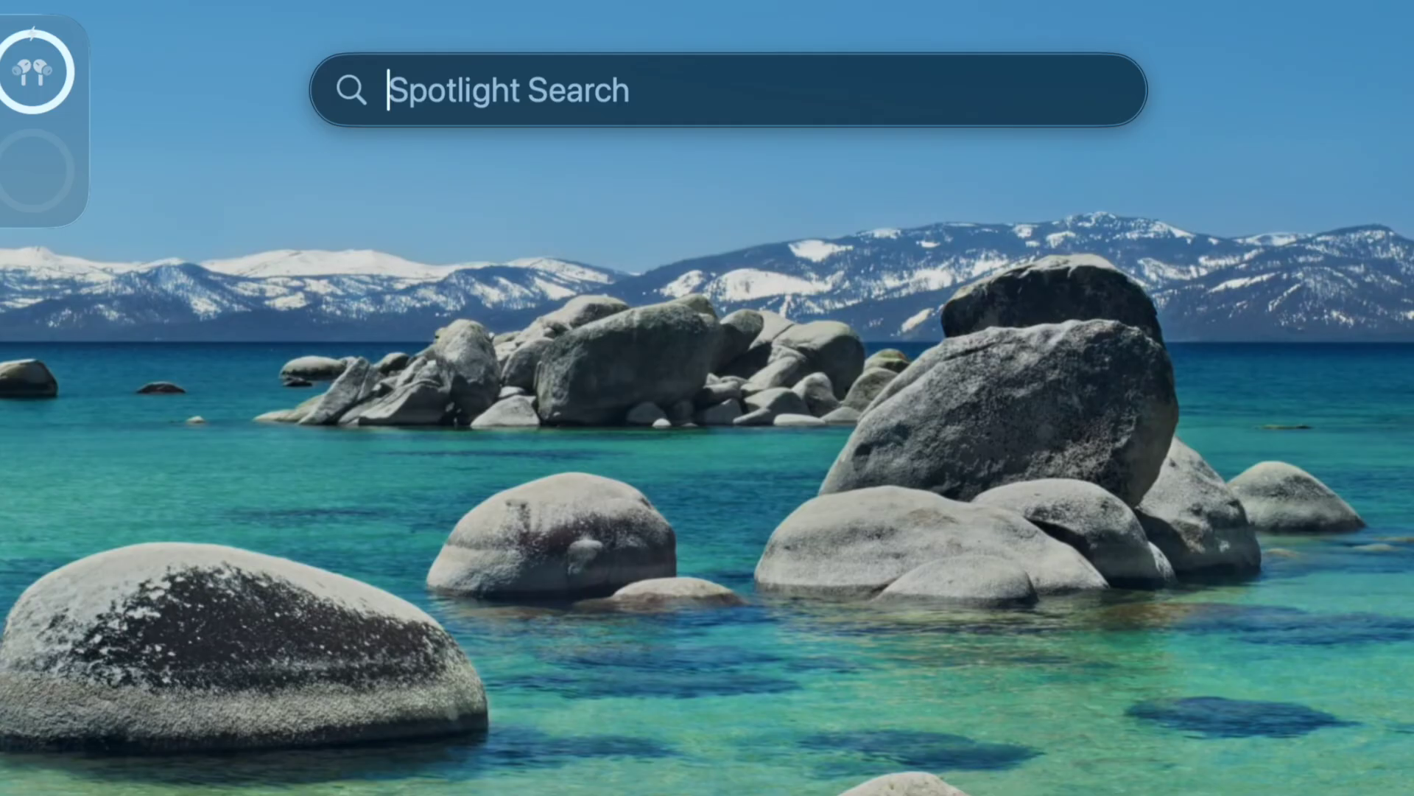
pyautogui.press('Escape')
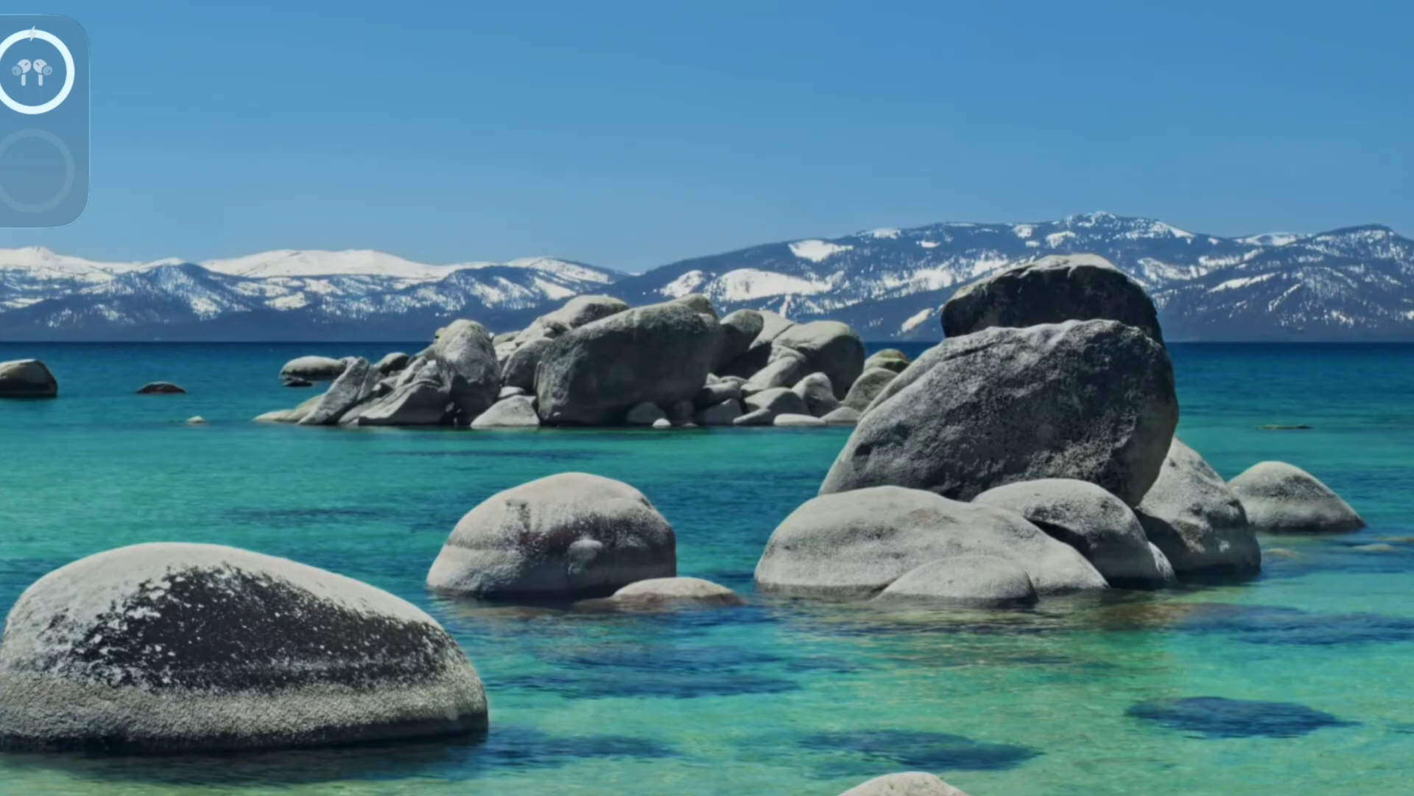
pyautogui.press('super+space')
pyautogui.write('se')
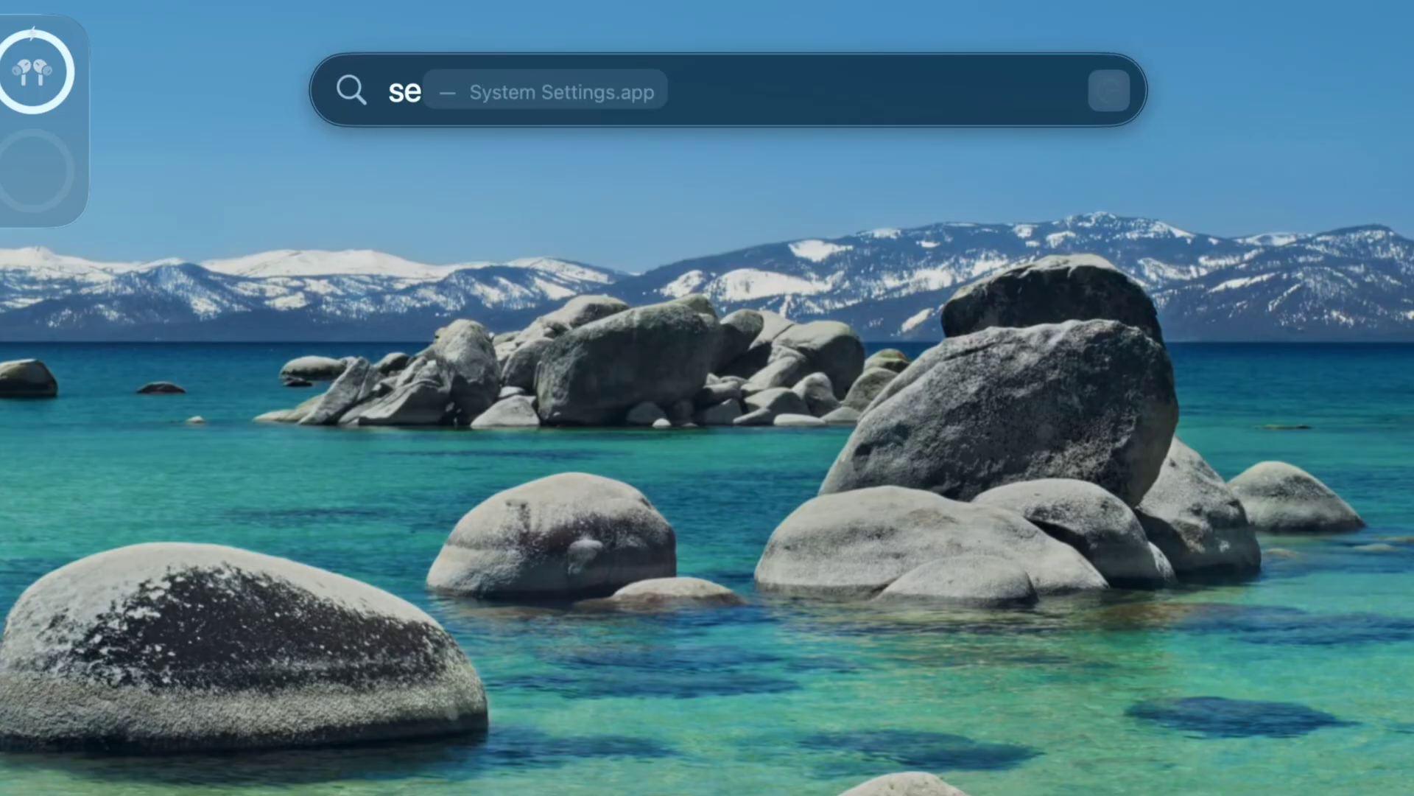
pyautogui.write('nd message')
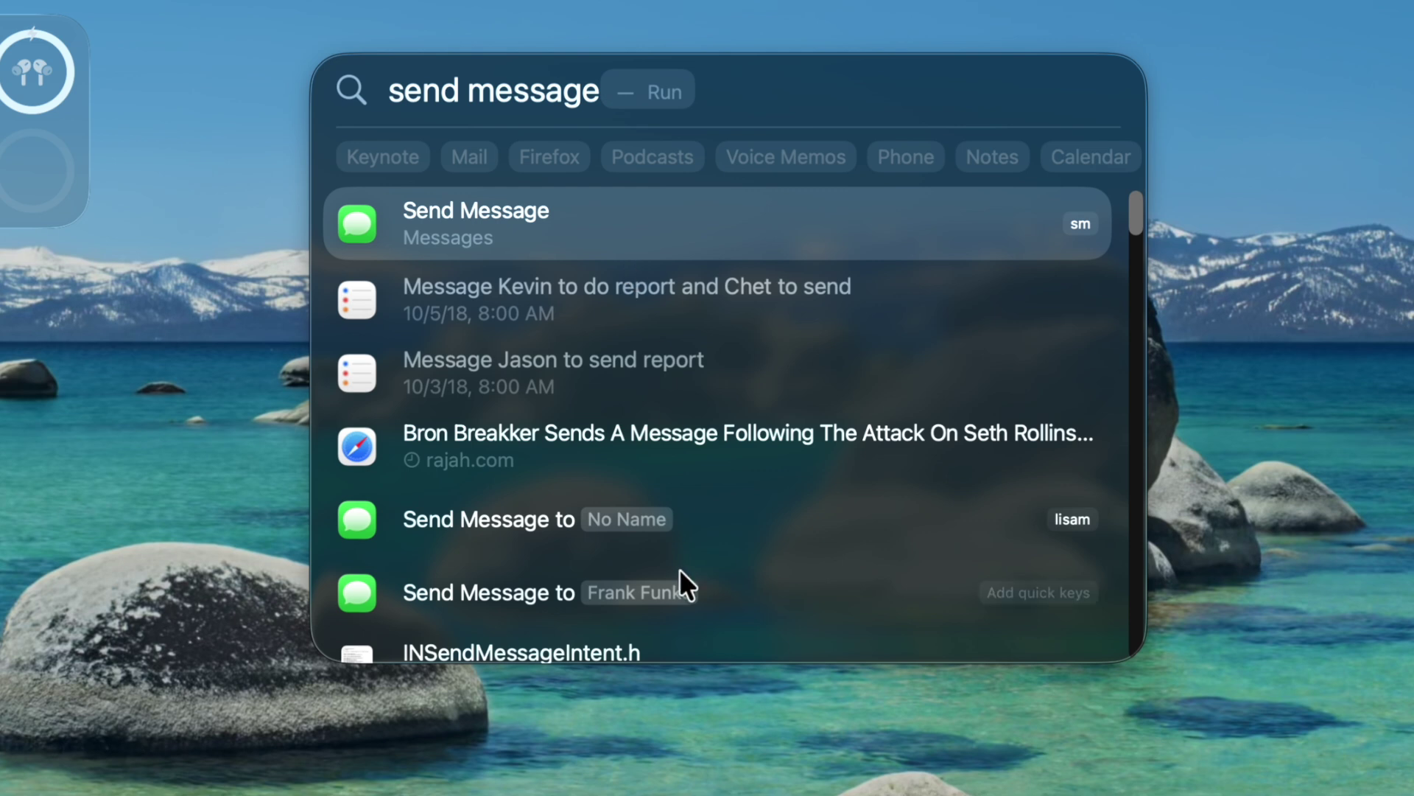
pyautogui.click(1017, 591)
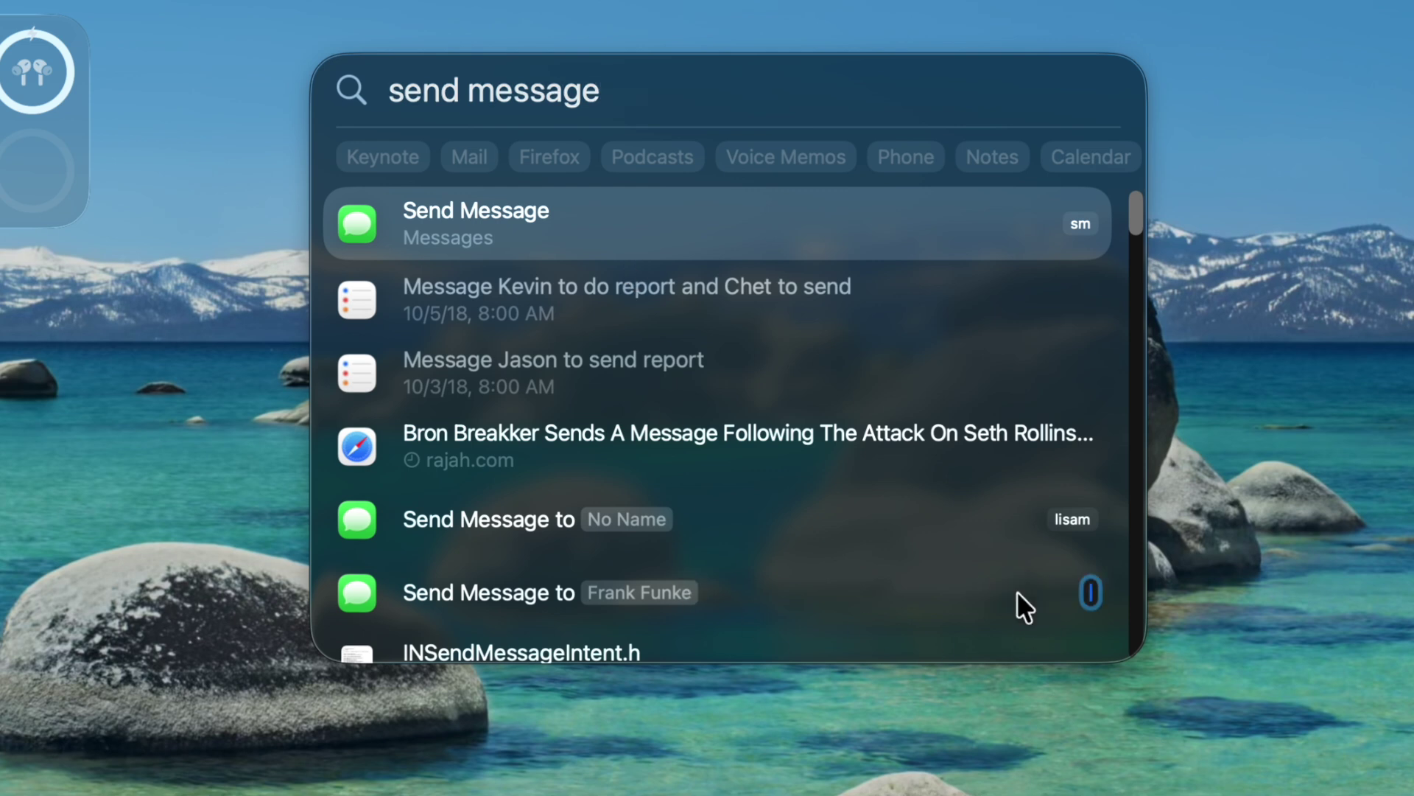
pyautogui.write('frankm')
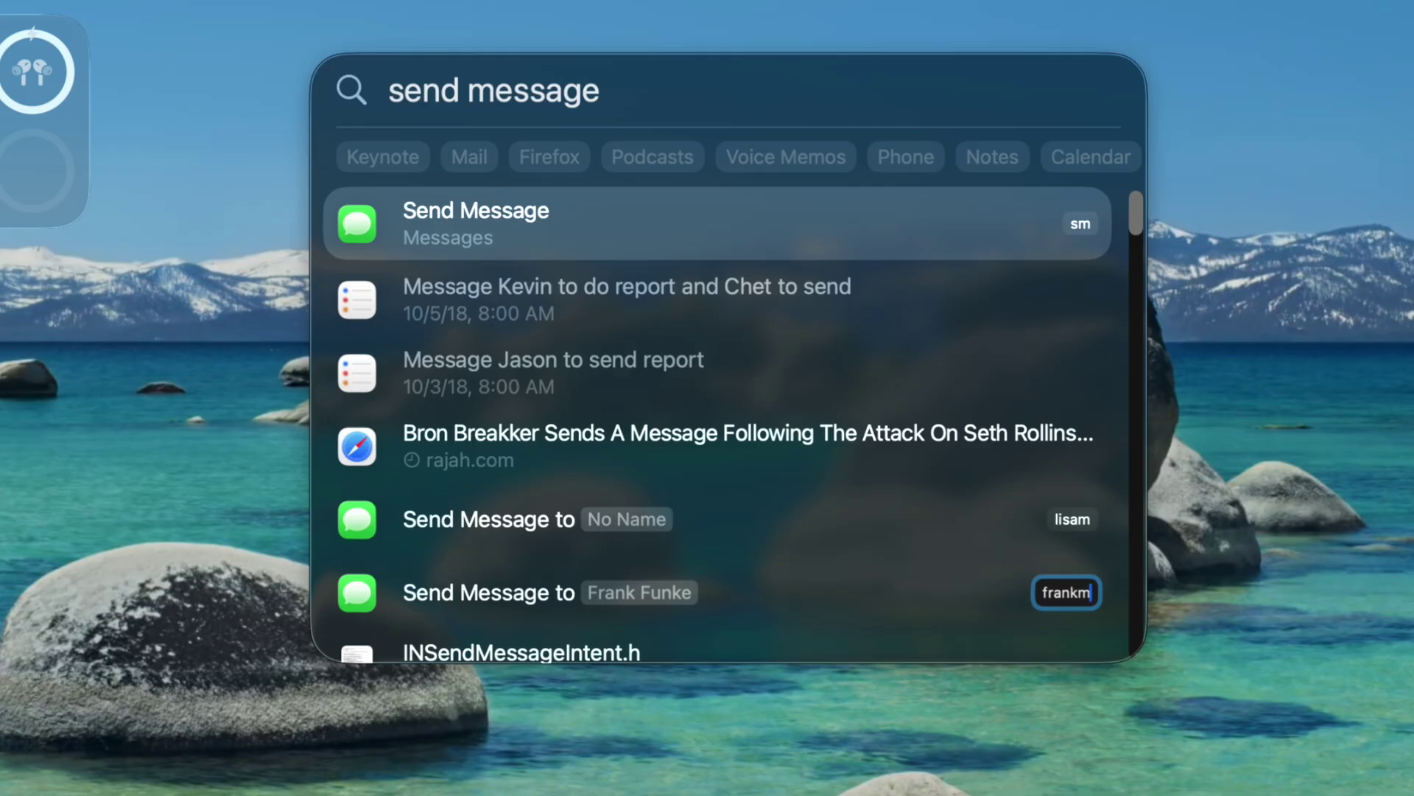
pyautogui.press('Return')
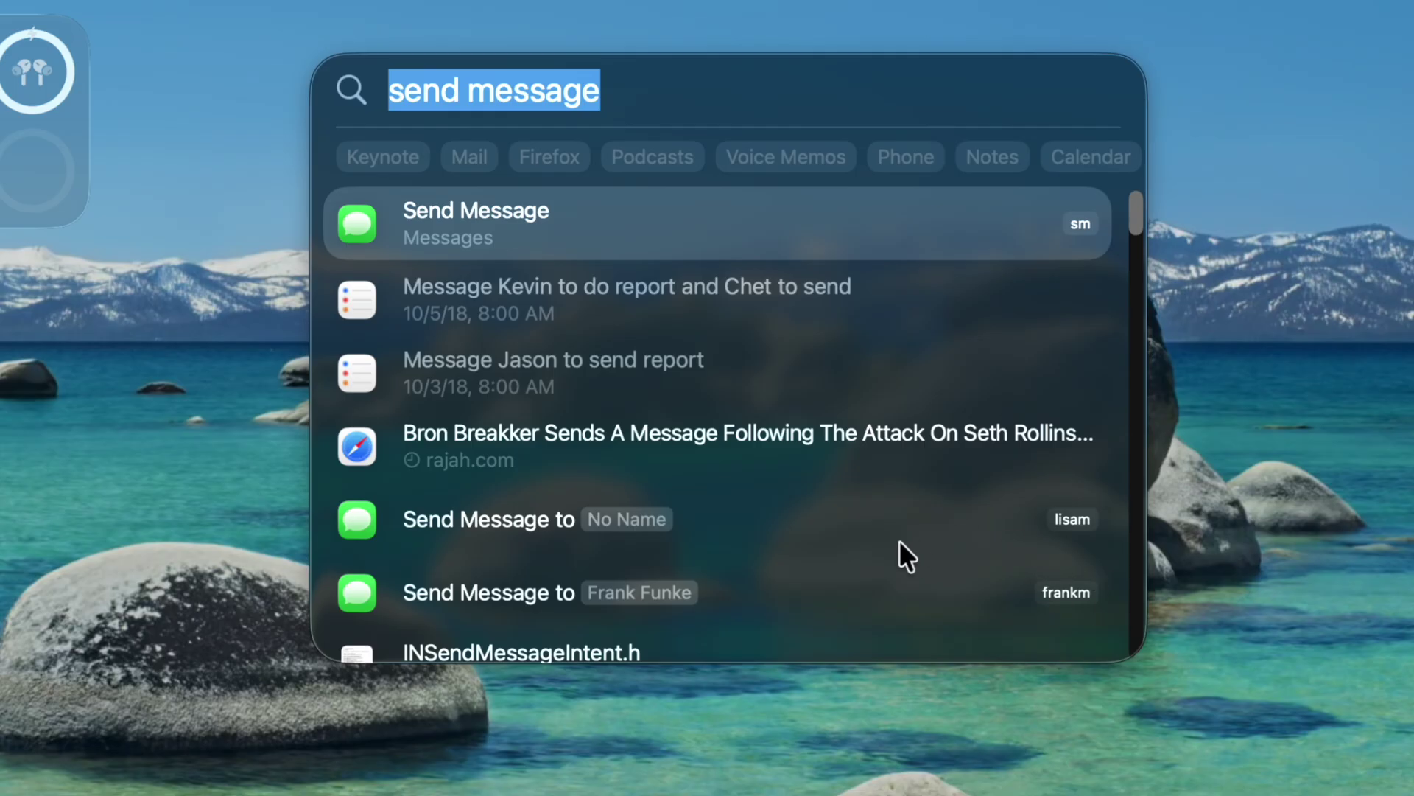
# Clear the query, start the contact's Send Message action through its new quick keys and enter "Hello" as the message
pyautogui.press('BackSpace')
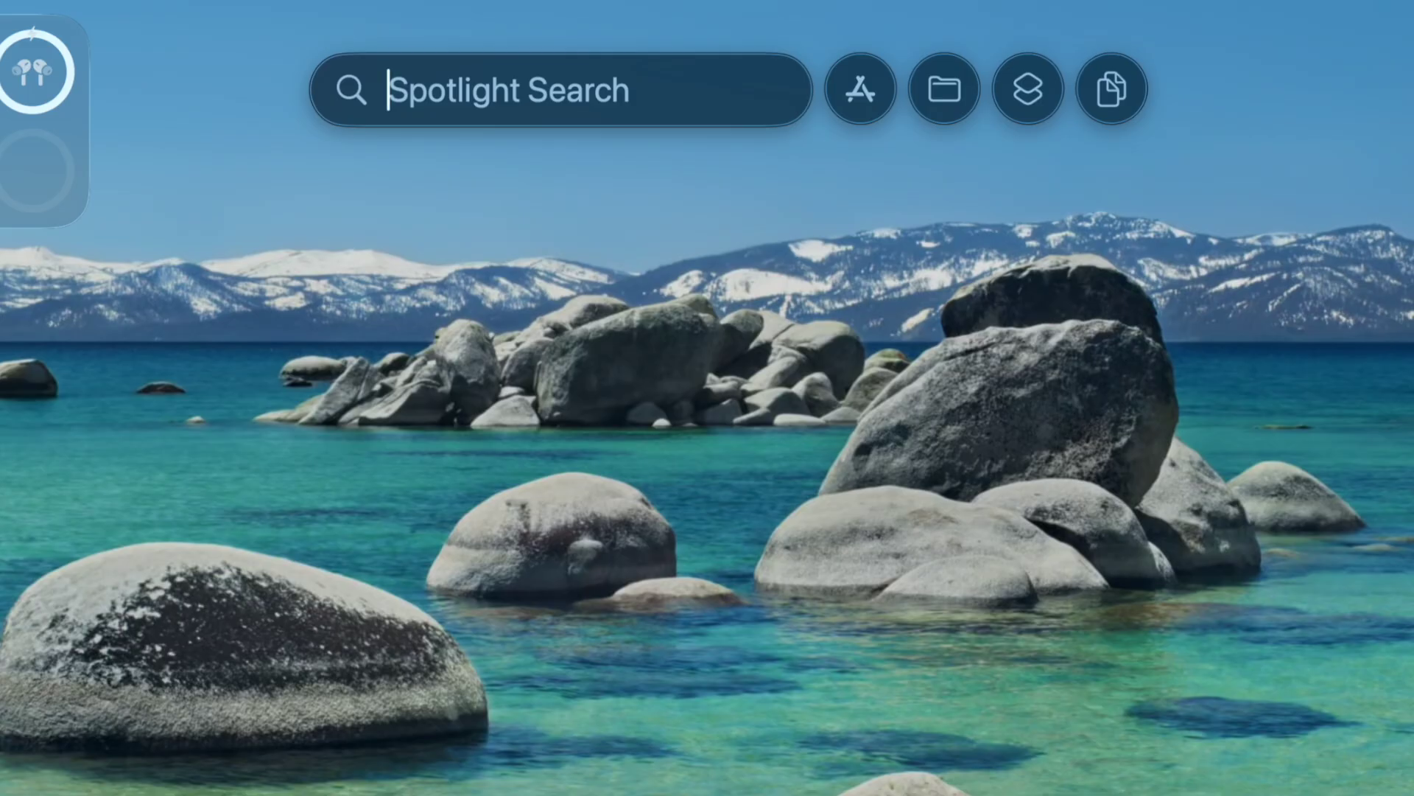
pyautogui.write('frank')
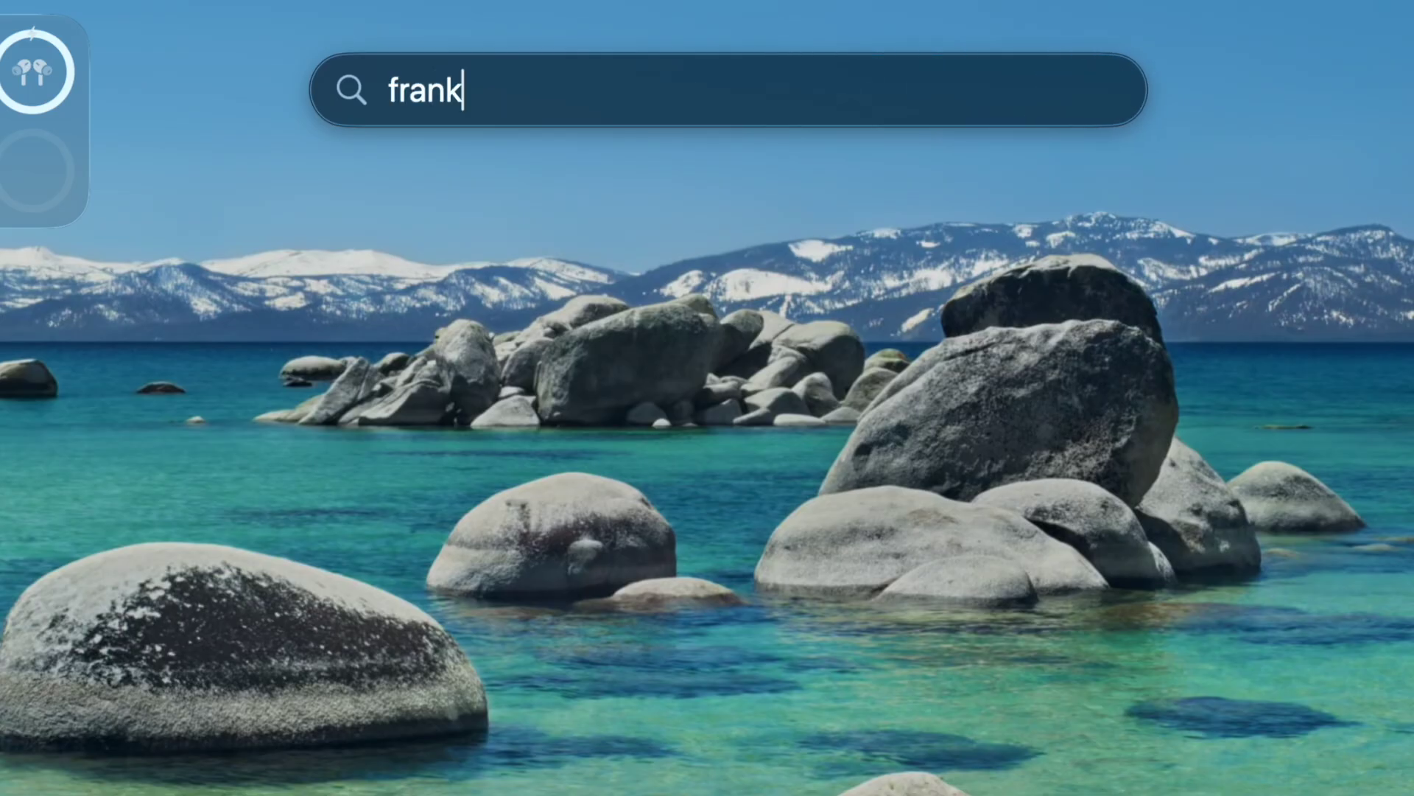
pyautogui.write('m')
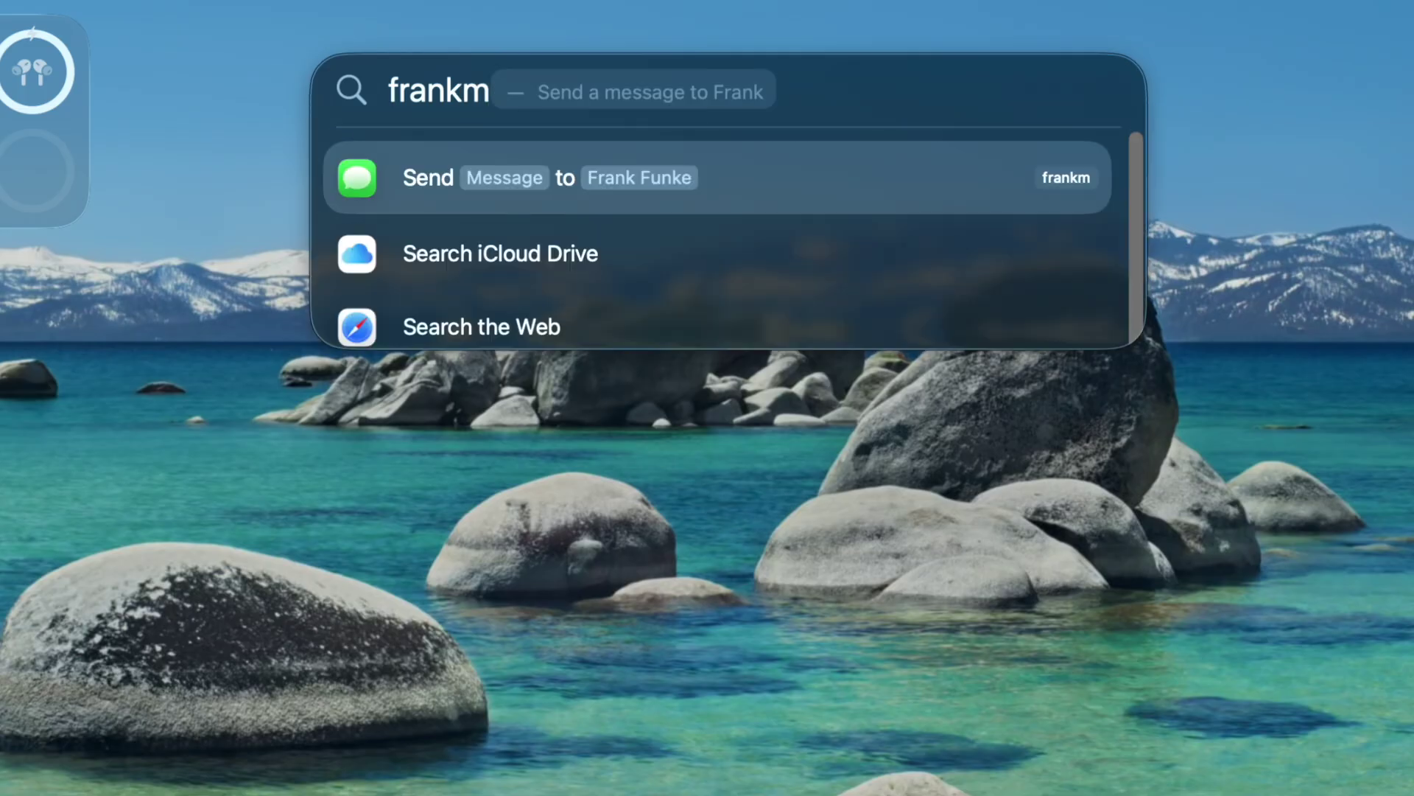
pyautogui.press('Return')
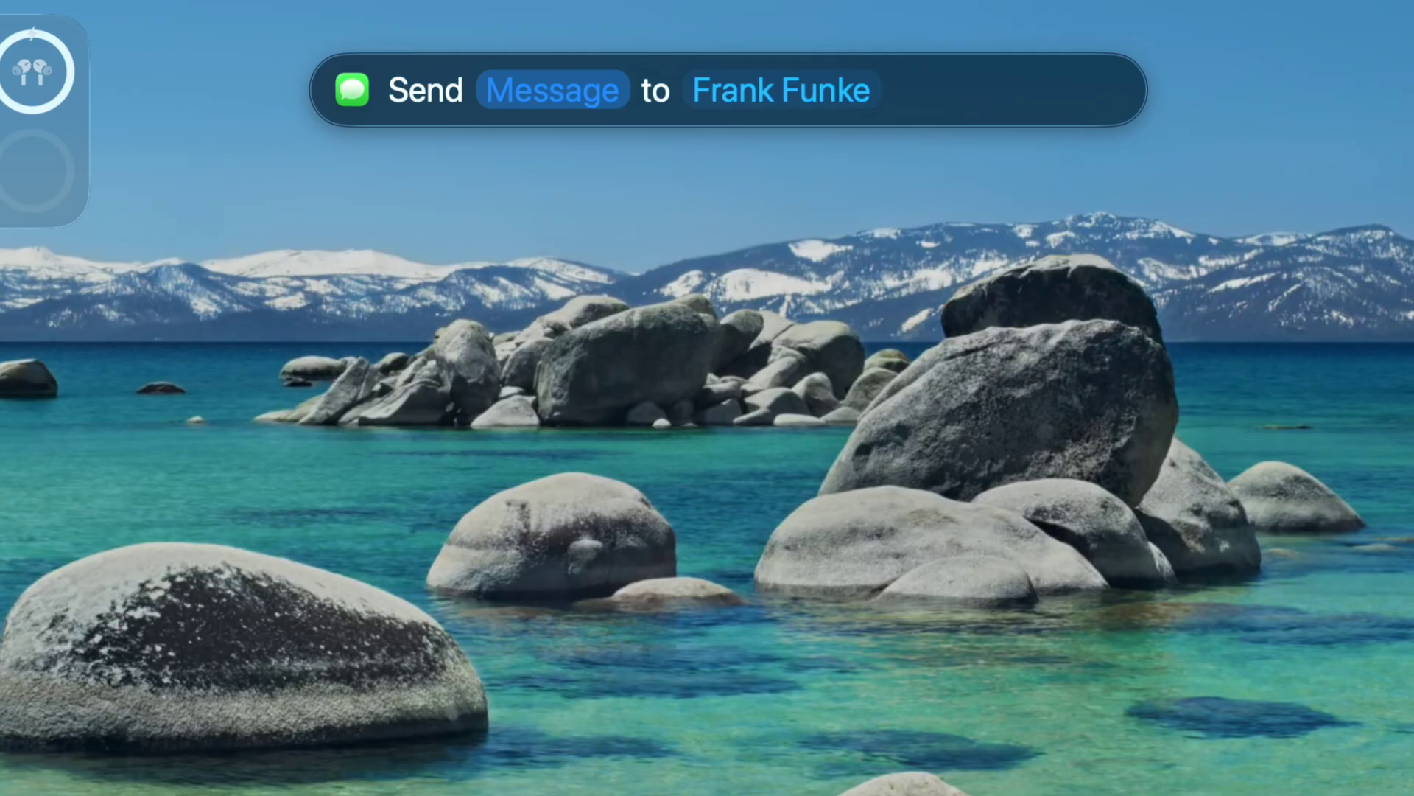
pyautogui.click(528, 89)
pyautogui.write('Hello')
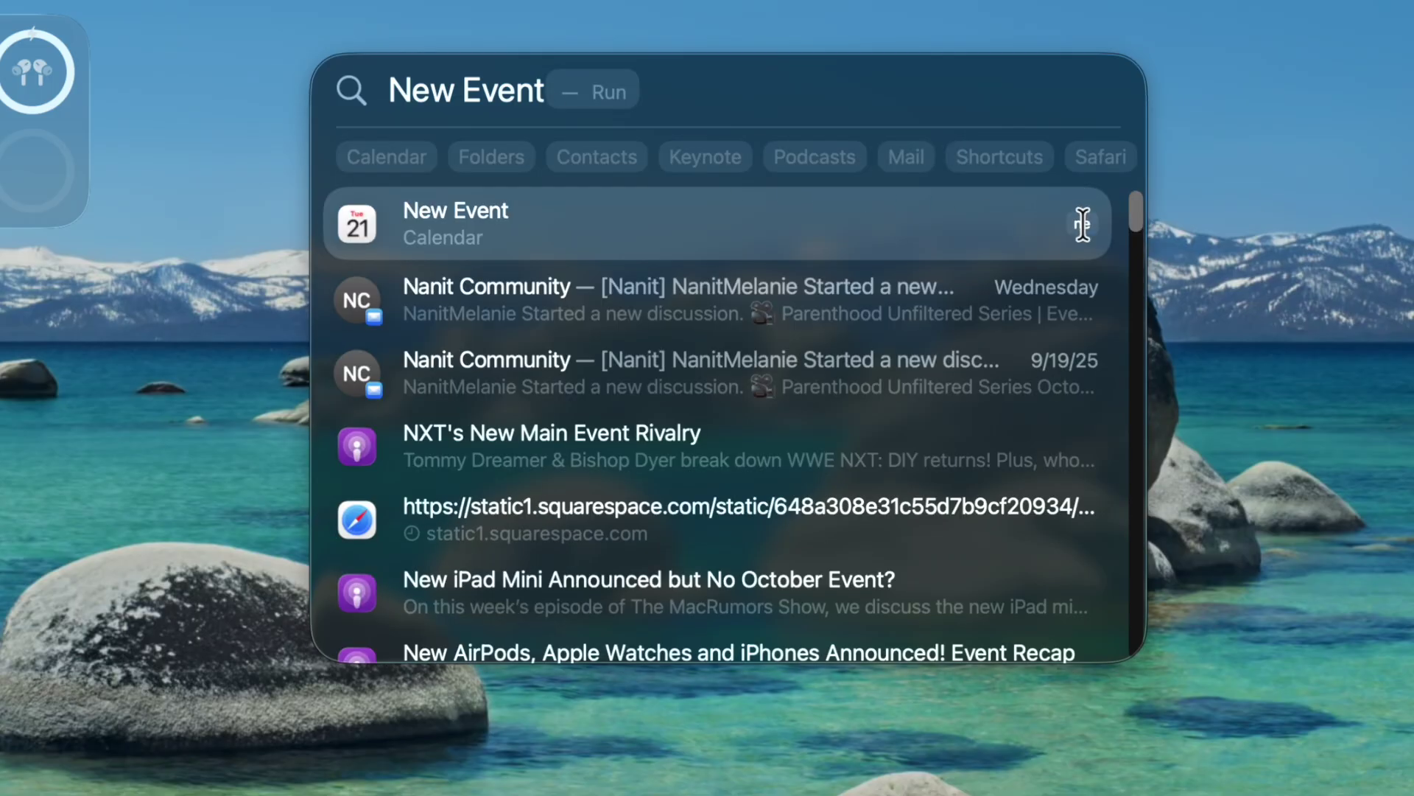
# Clear the "New Event" query and start Calendar's New Event action using its quick keys "ne"
pyautogui.press('super+BackSpace')
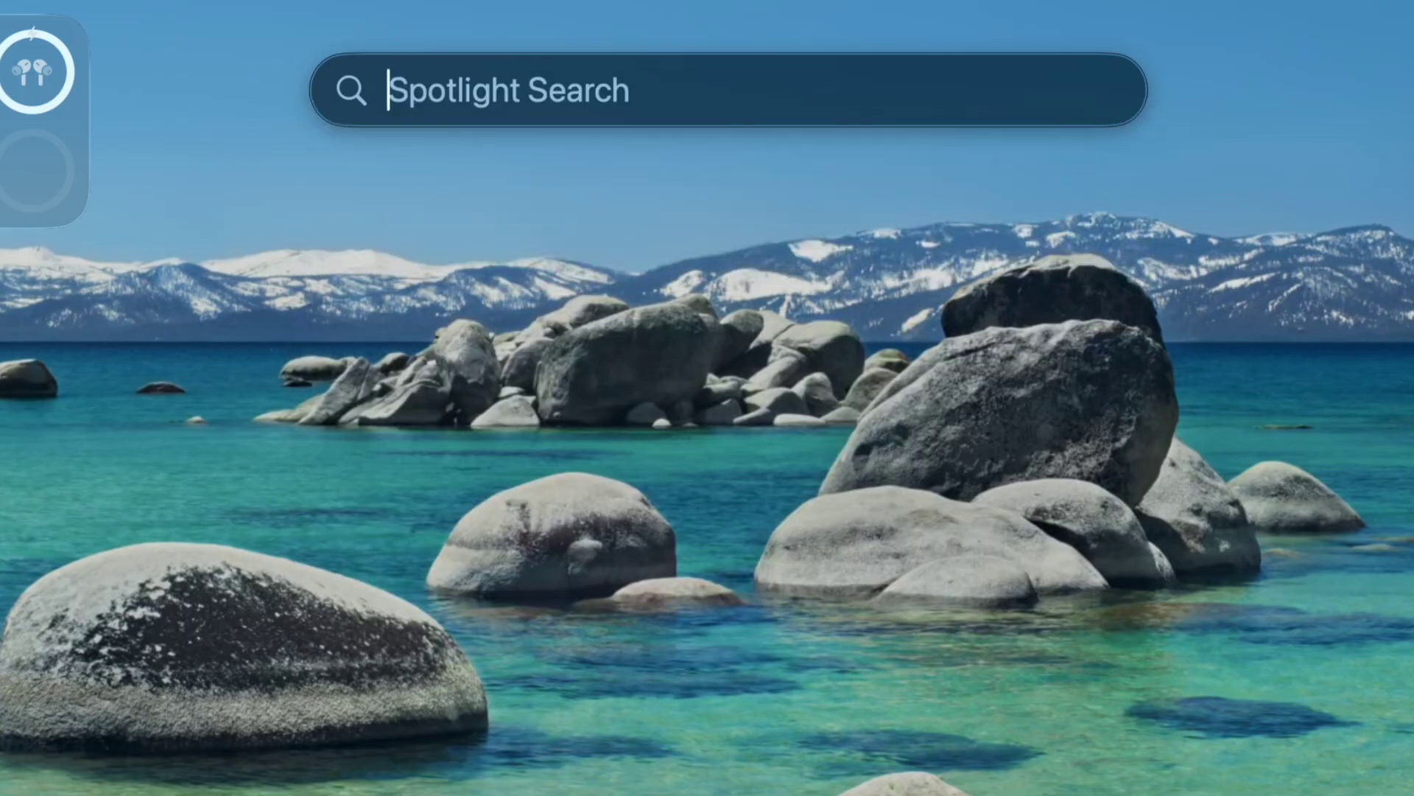
pyautogui.write('news.app')
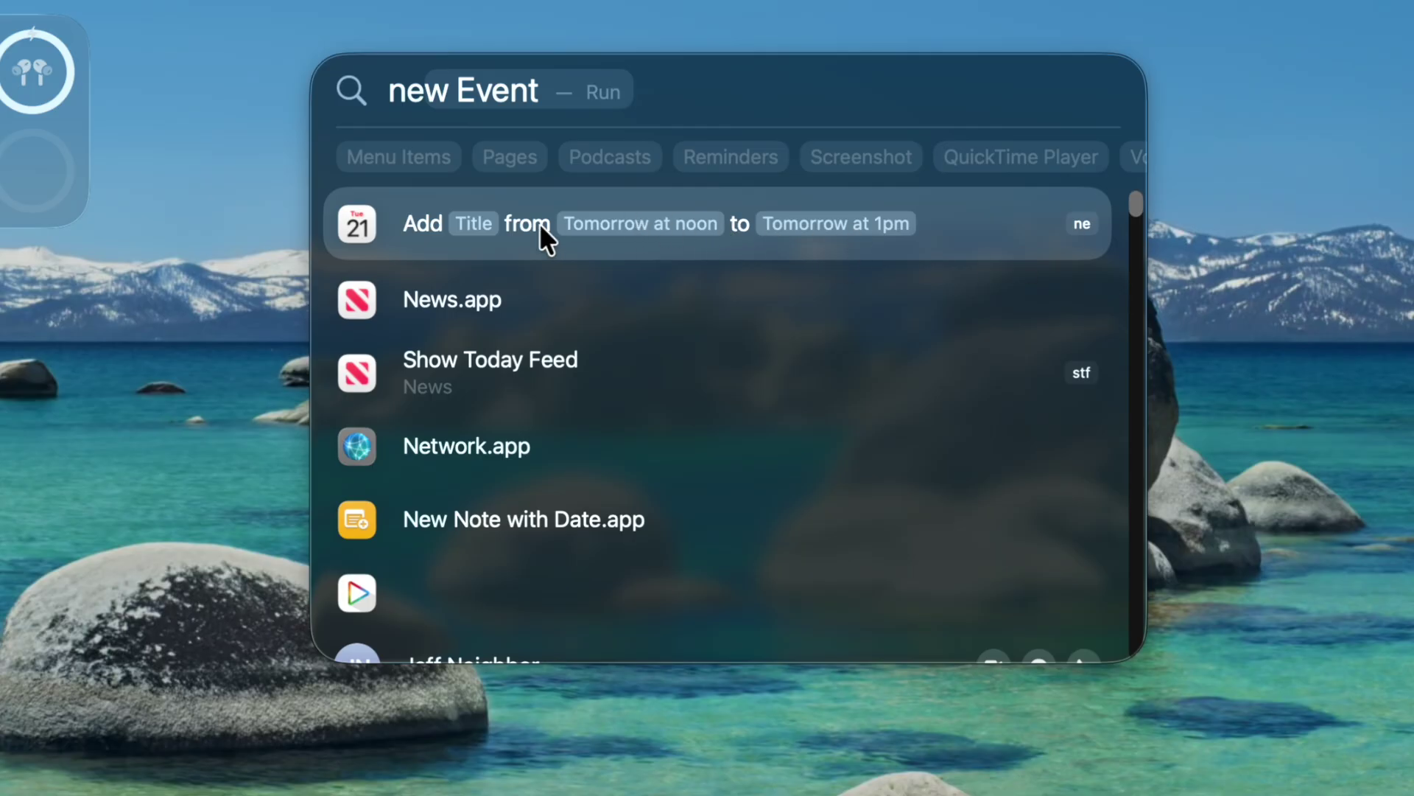
pyautogui.press('Return')
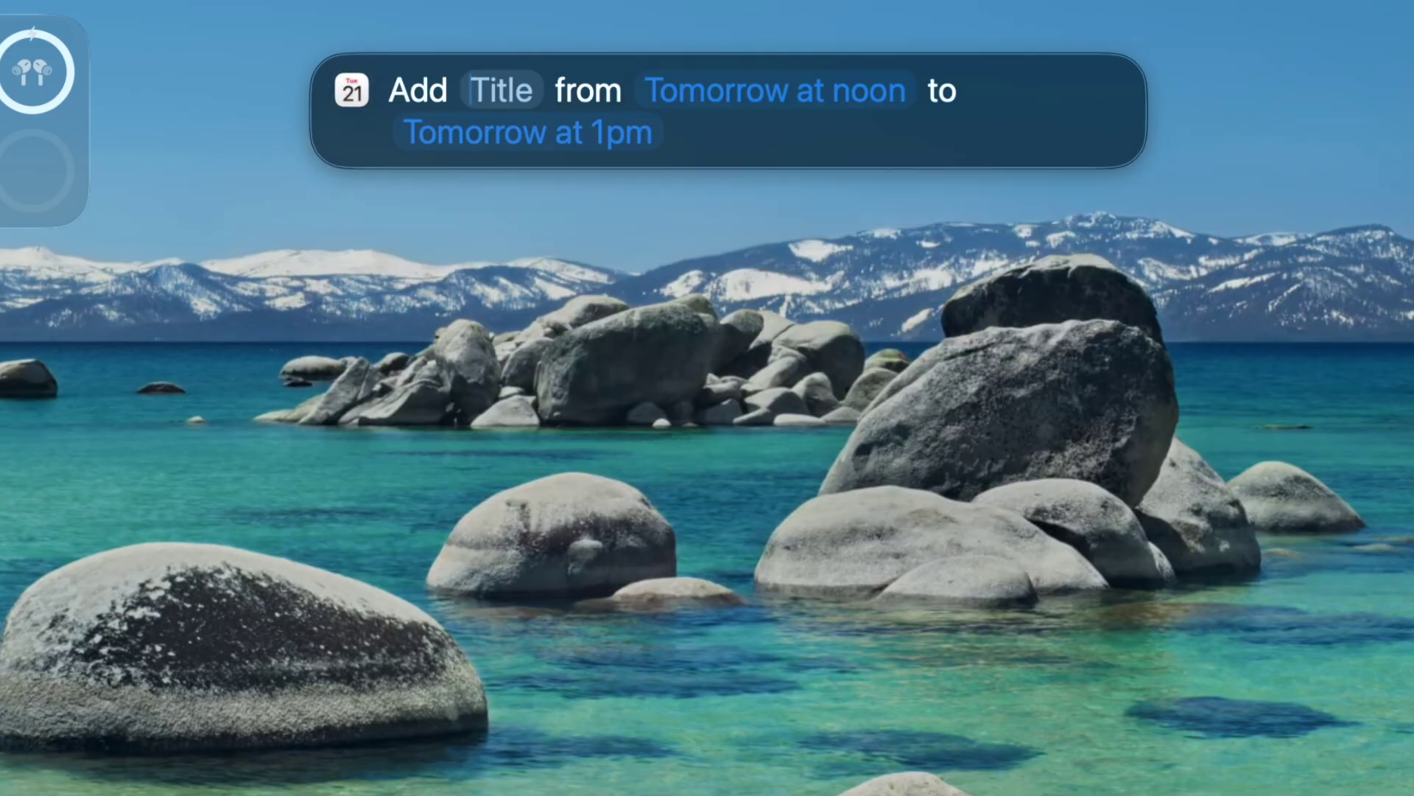
# Title the new event "Call With Client", correcting the misspelled last word
pyautogui.write('Call')
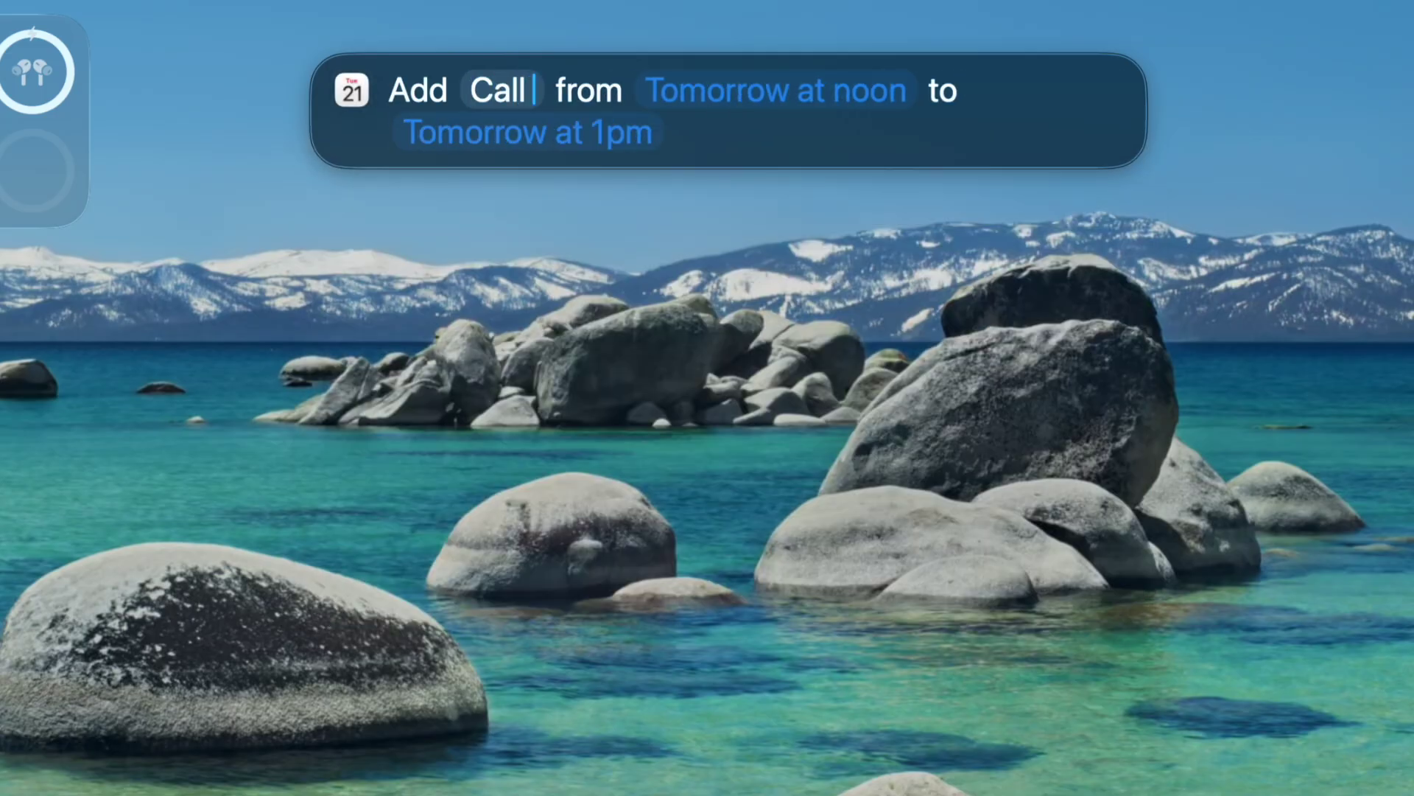
pyautogui.write(' With CLuent')
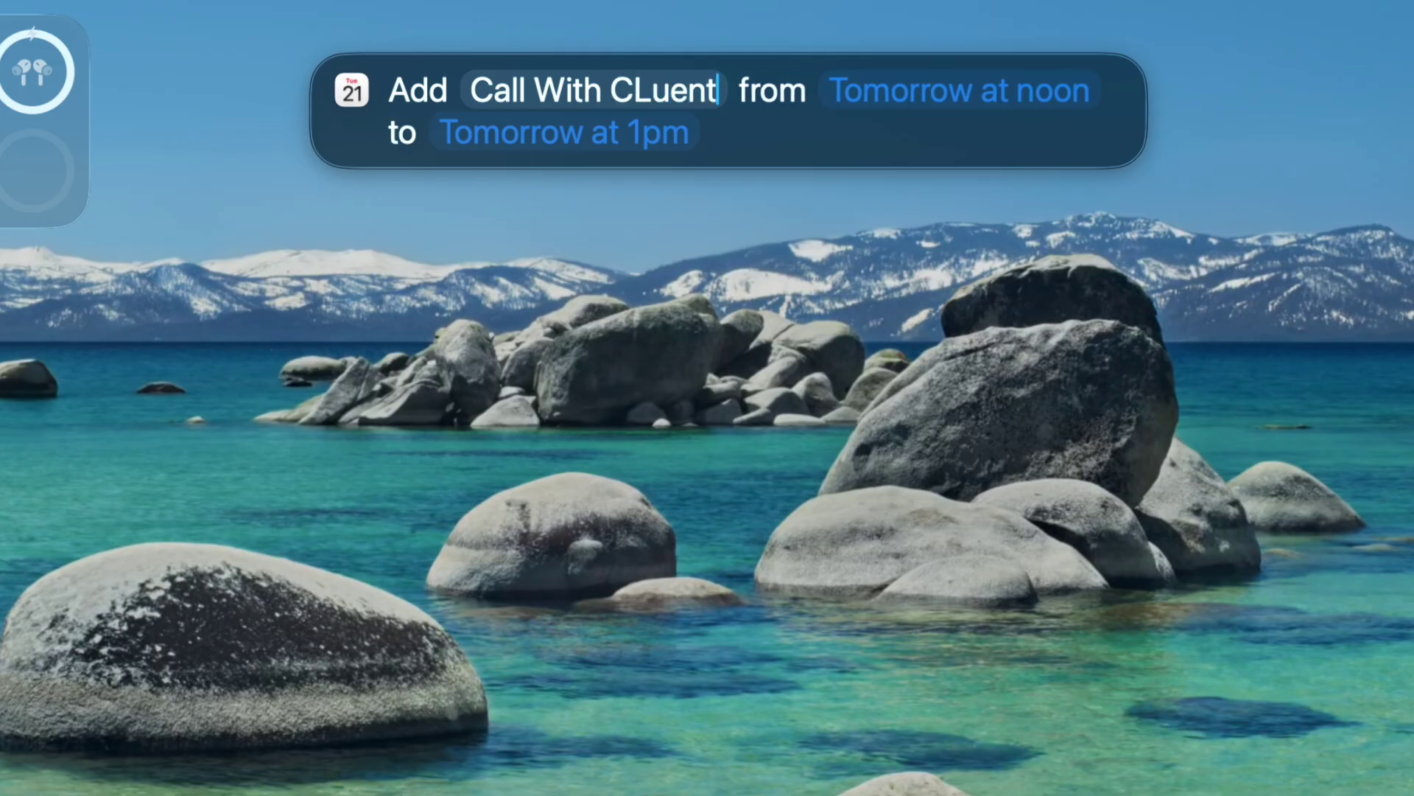
pyautogui.press('BackSpace')
pyautogui.press('BackSpace')
pyautogui.press('BackSpace')
pyautogui.write('lient')
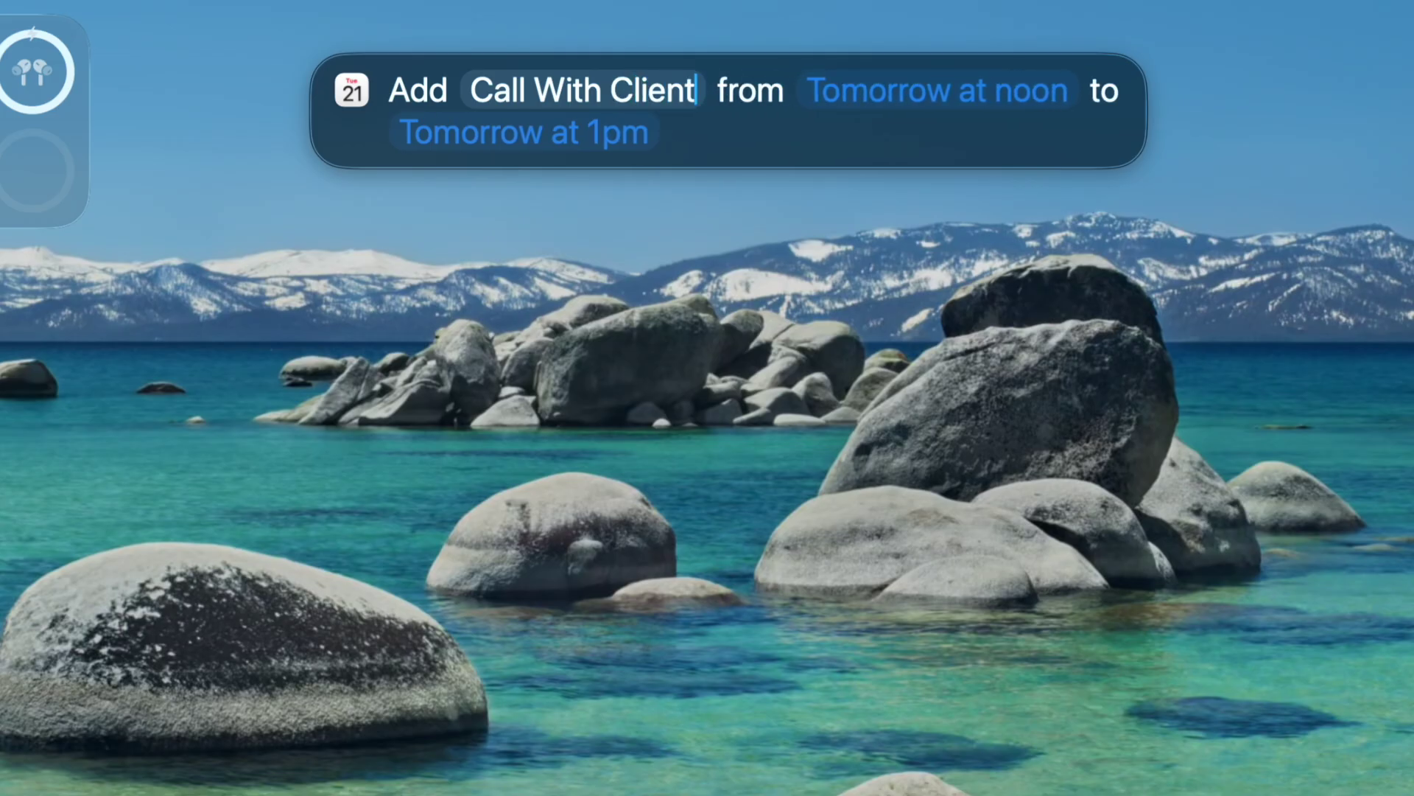
# Set the event's start to "Today 3pm"
pyautogui.click(885, 96)
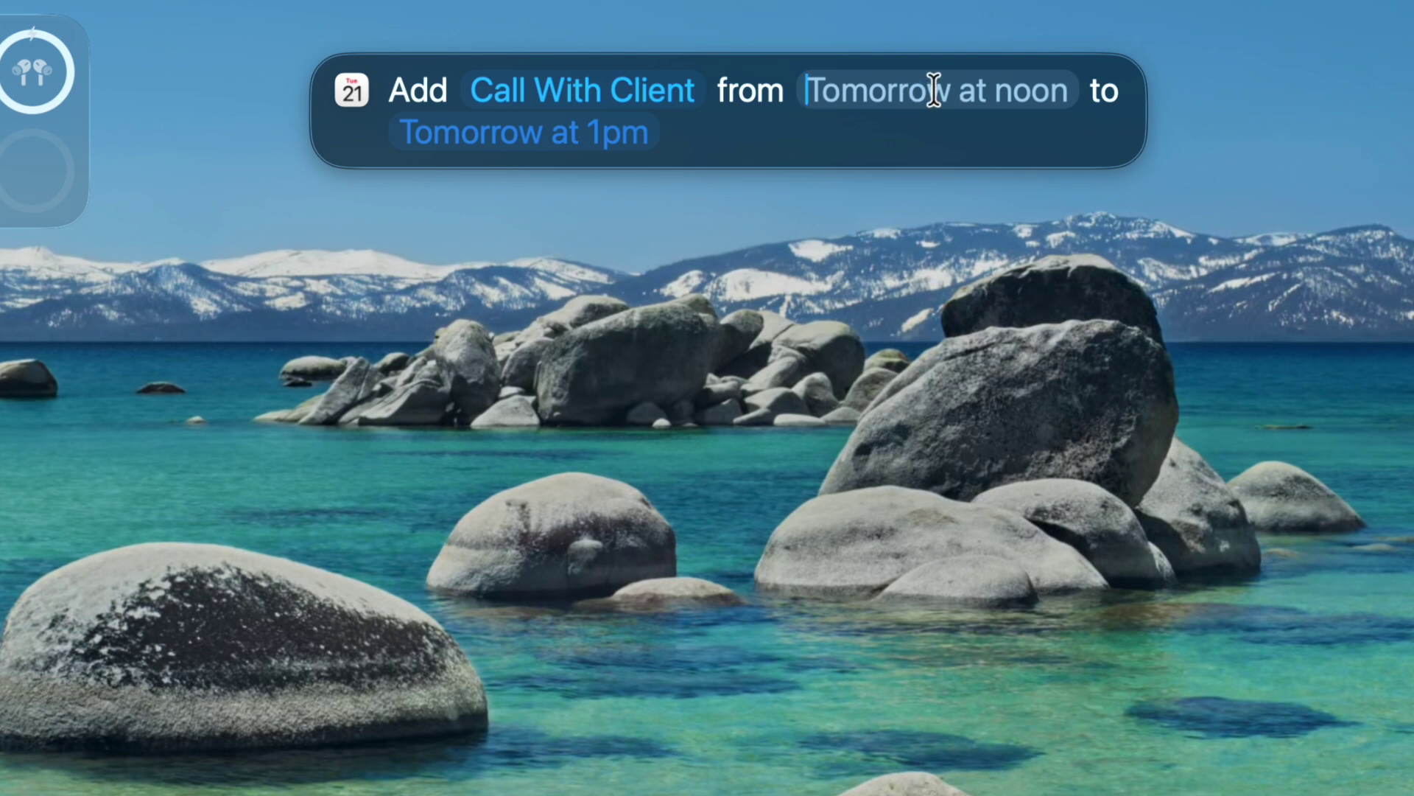
pyautogui.write('Tpday')
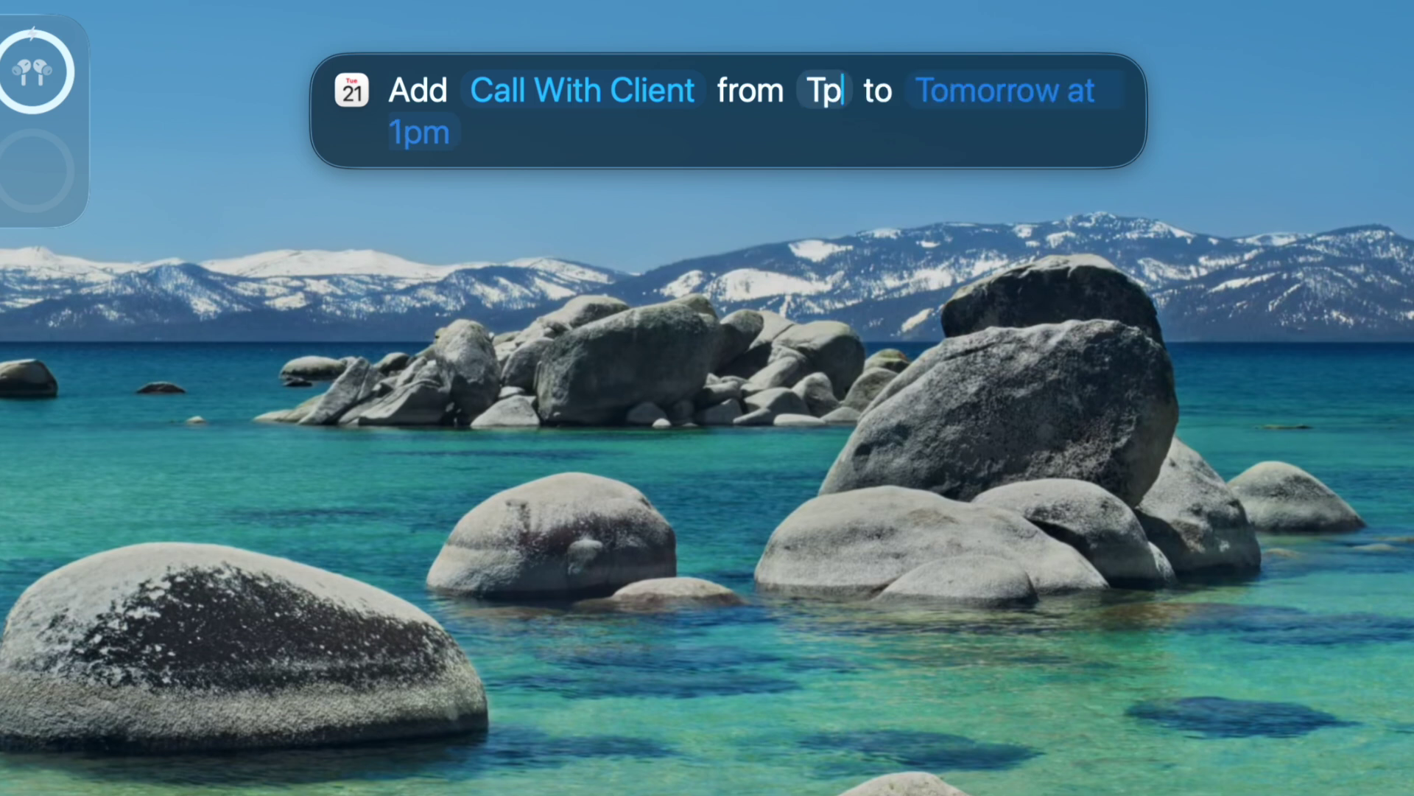
pyautogui.press('BackSpace')
pyautogui.press('BackSpace')
pyautogui.press('BackSpace')
pyautogui.press('BackSpace')
pyautogui.write('o')
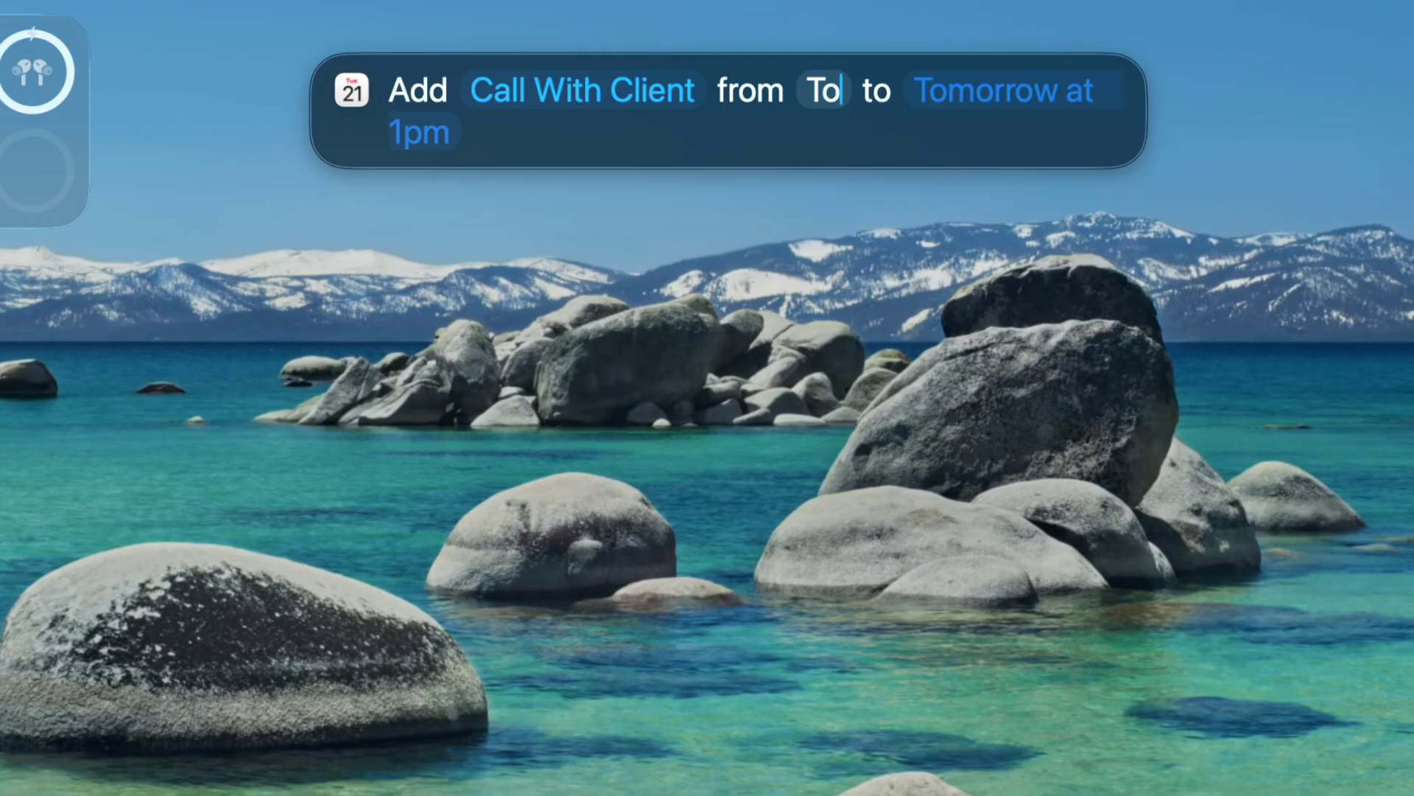
pyautogui.write('day 3pm')
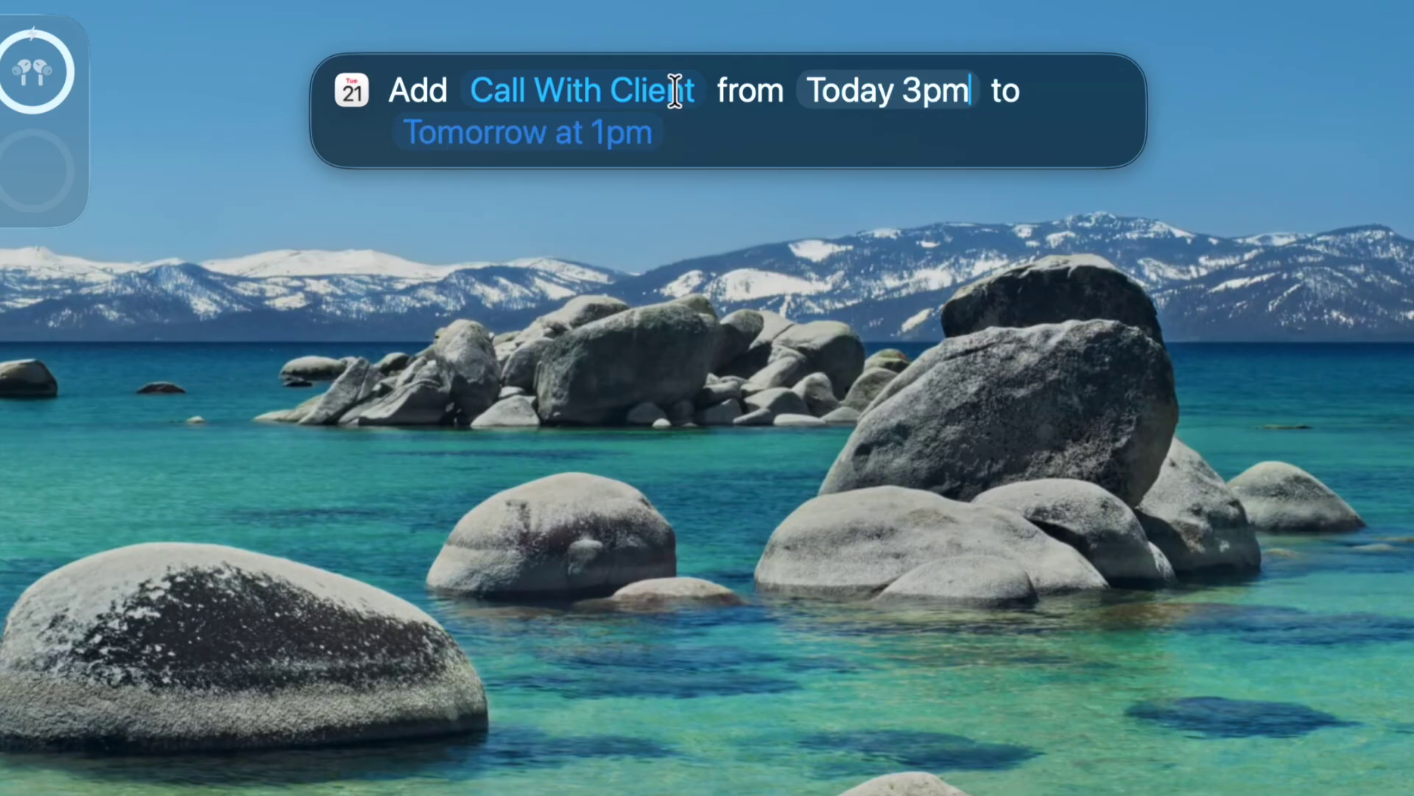
# Create the event with its end set to "Today 4pm" and select Call With Client on the 21st in Calendar
pyautogui.click(530, 137)
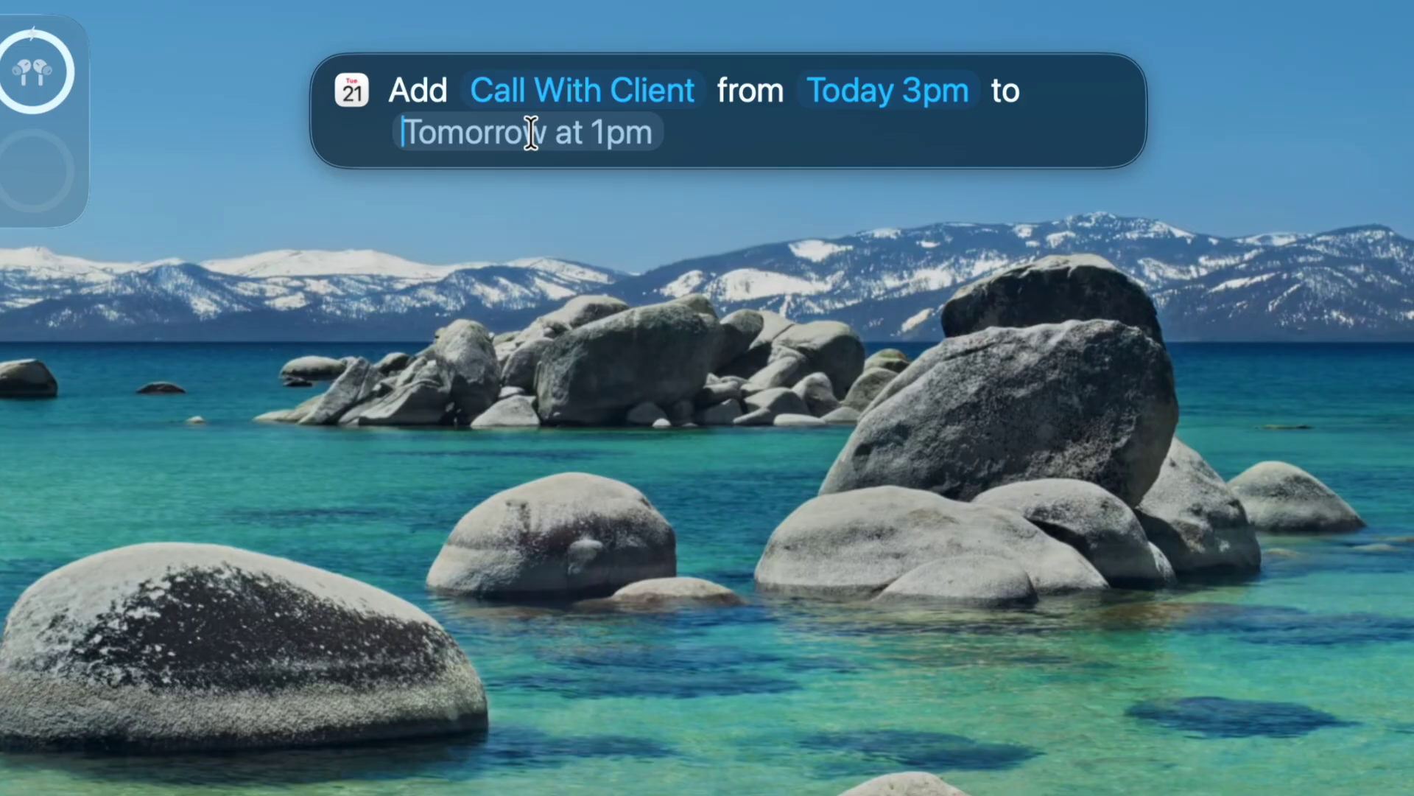
pyautogui.write('Today 4pm')
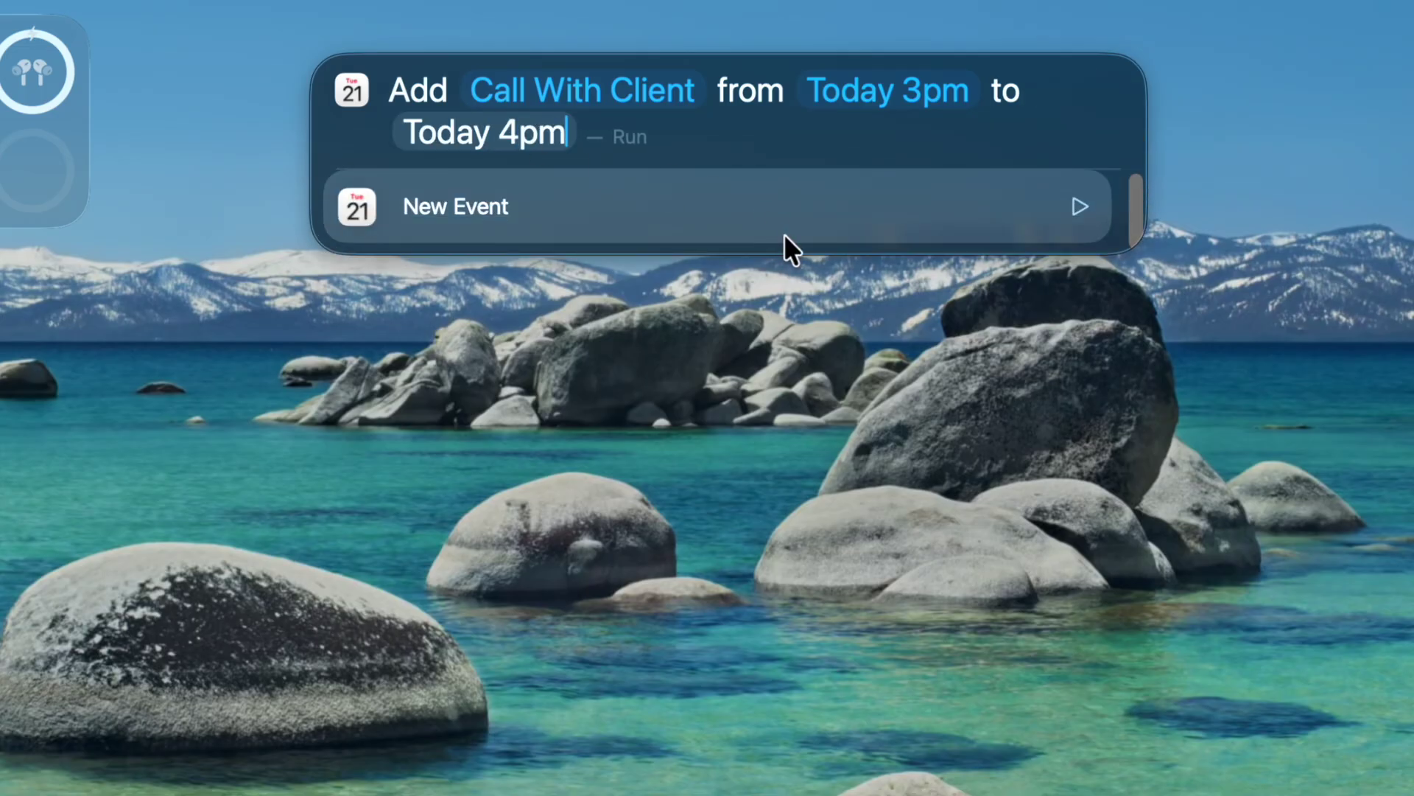
pyautogui.press('Tab')
pyautogui.press('Return')
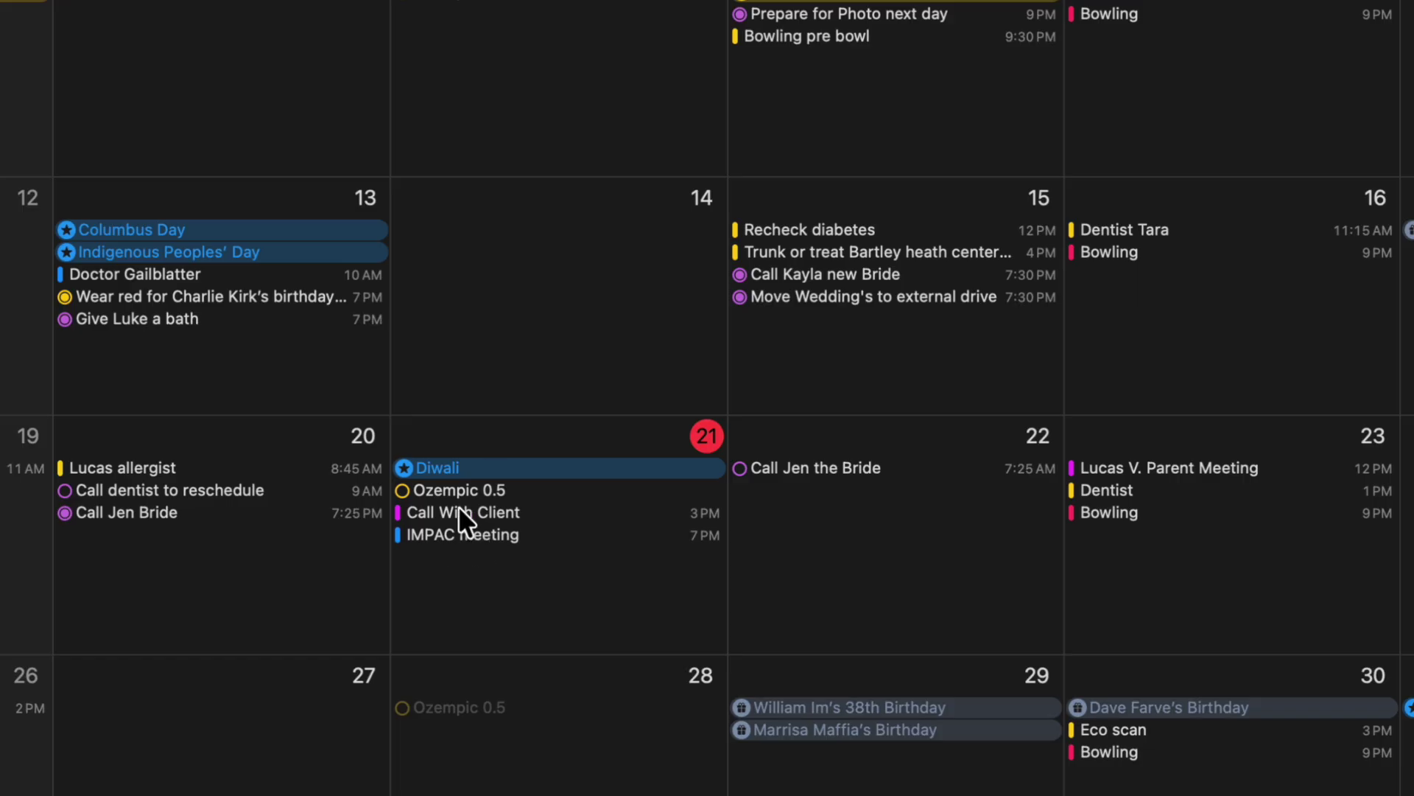
pyautogui.click(458, 506)
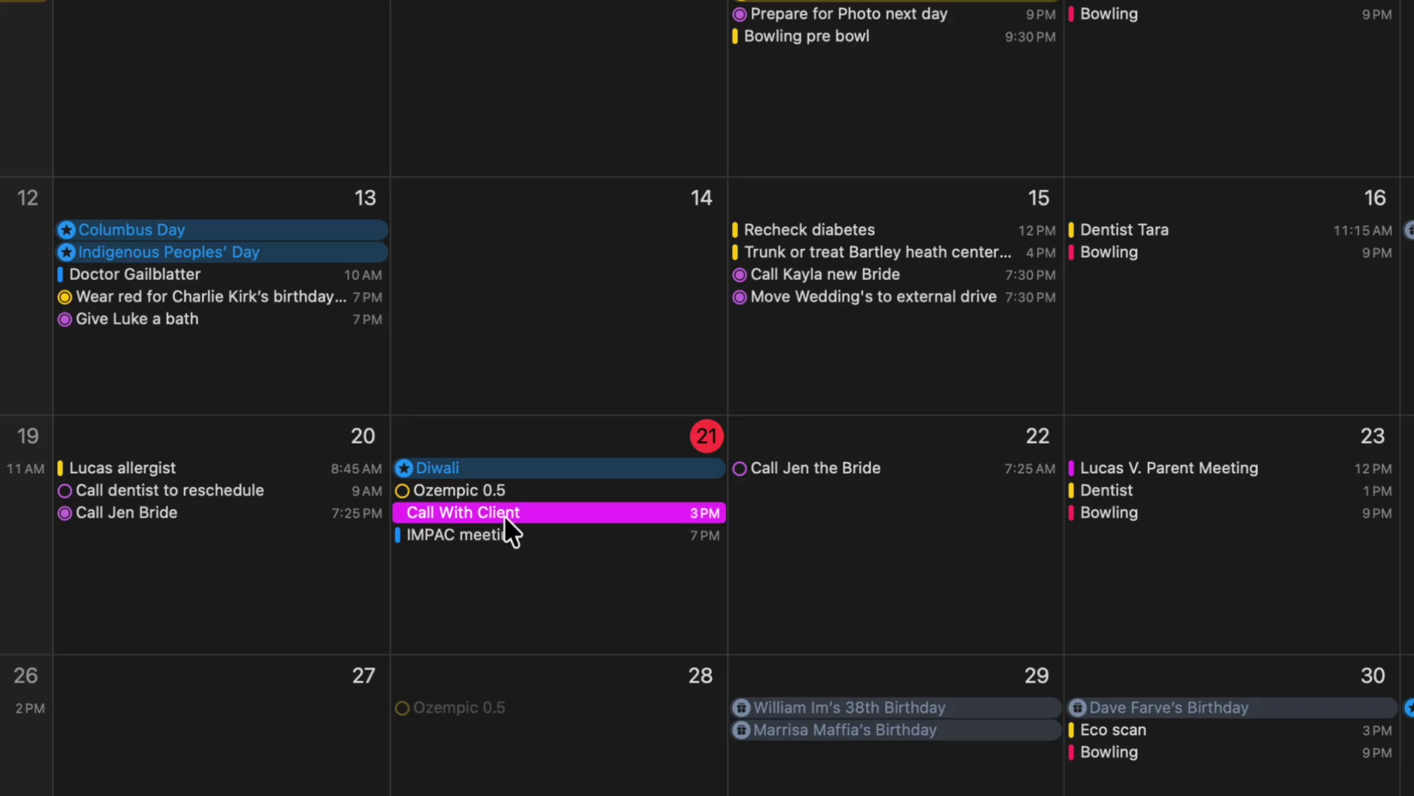
# Open the details of the Call With Client event on the 21st and view the calendars it can be assigned to
pyautogui.doubleClick(541, 506)
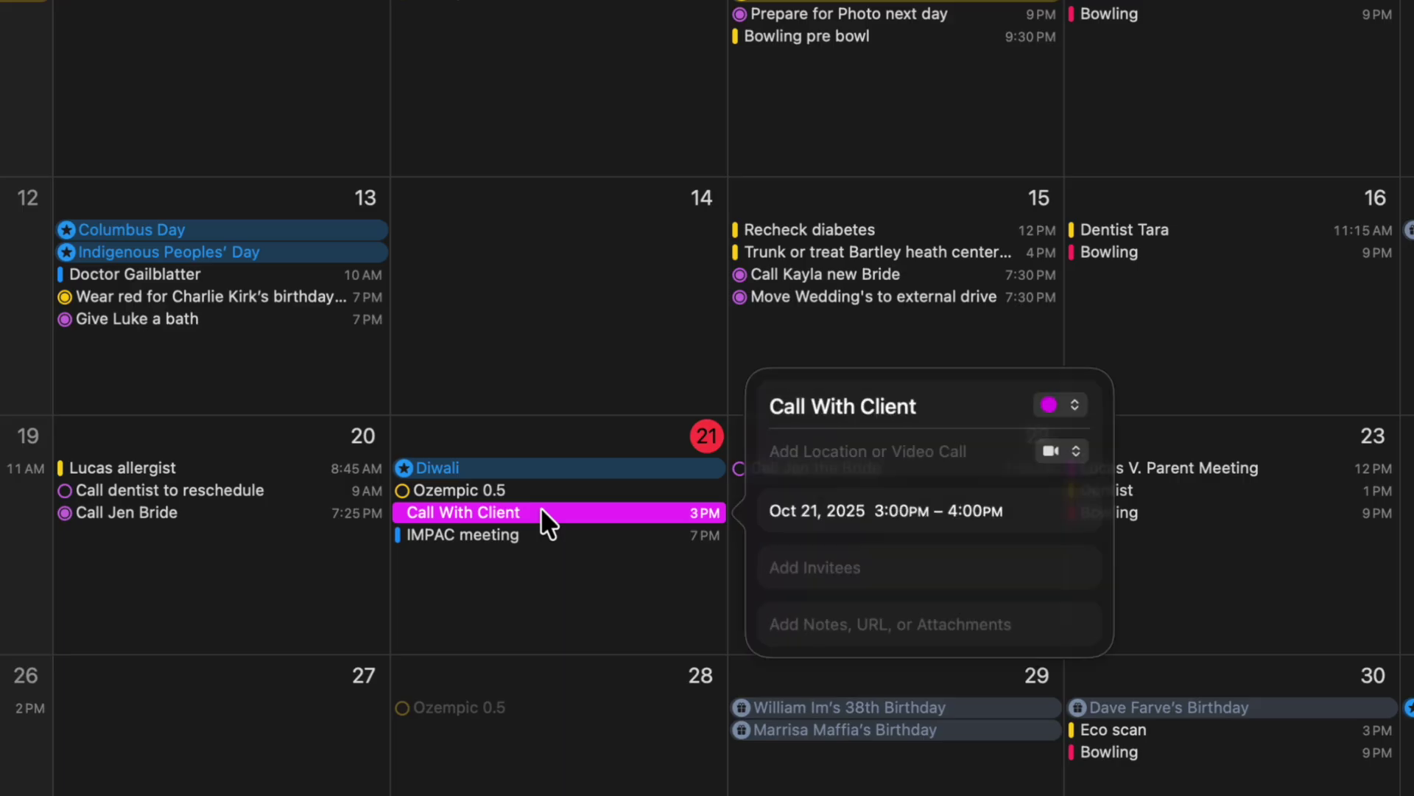
pyautogui.click(1077, 402)
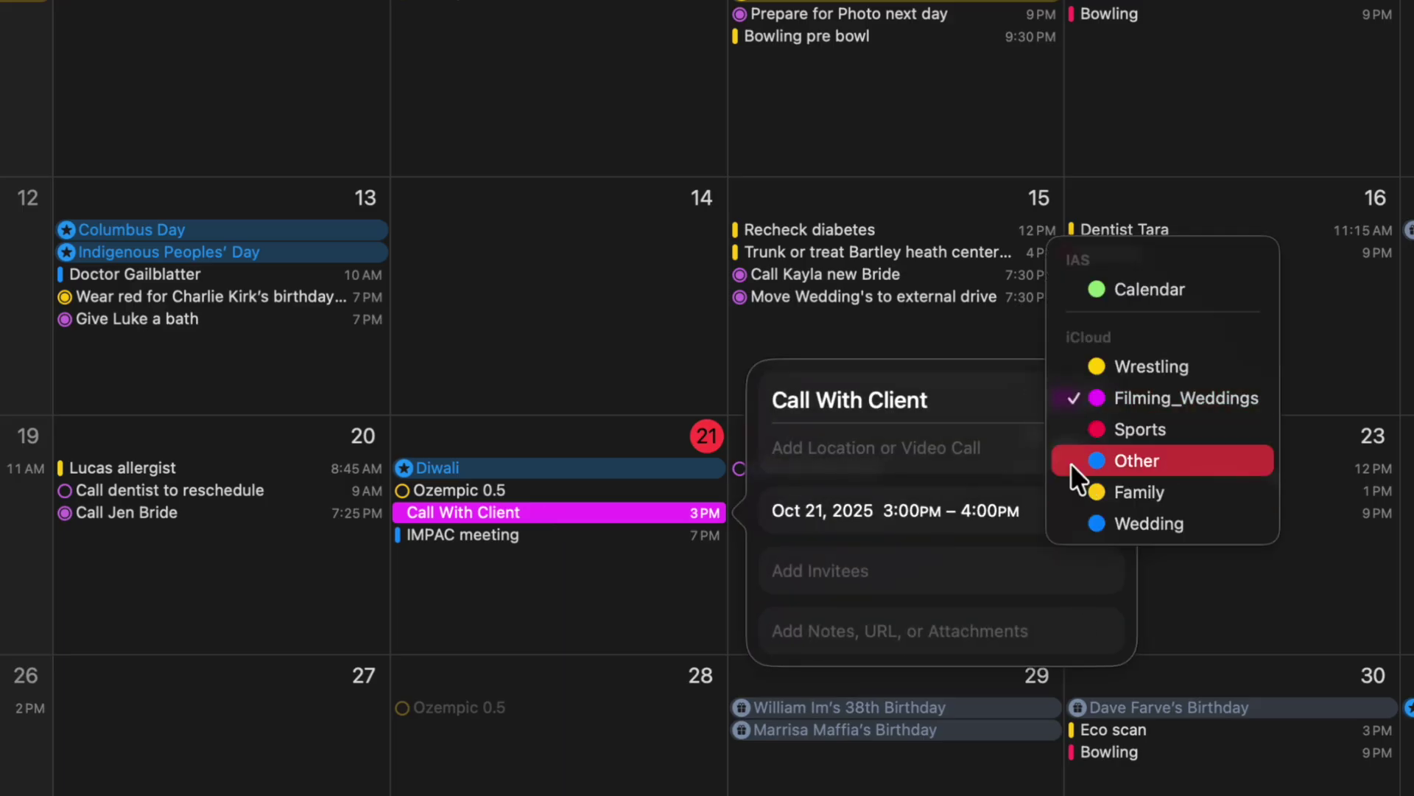
pyautogui.click(577, 573)
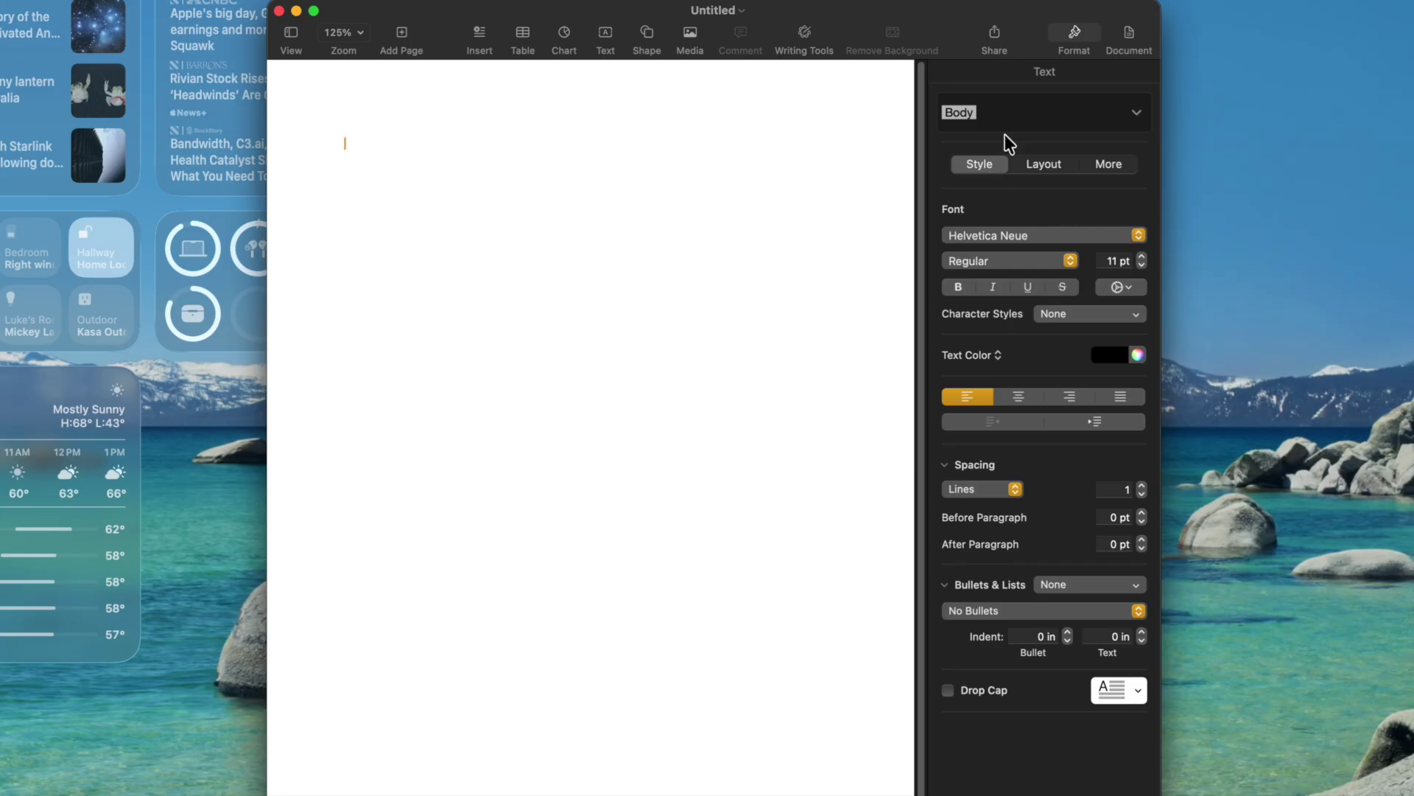
# Apply the Title paragraph style in the blank Pages document and enter the heading "Welcome to my book"
pyautogui.click(1082, 120)
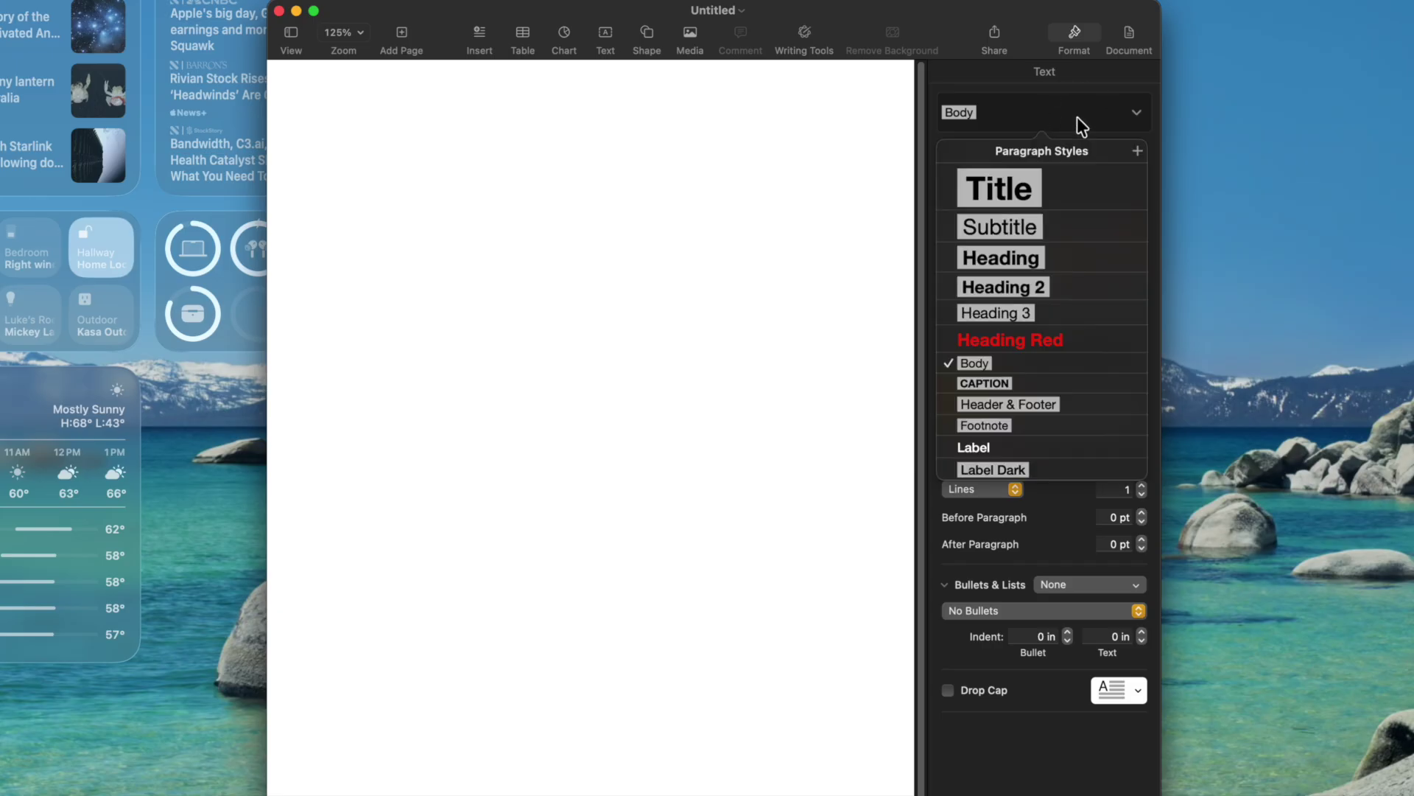
pyautogui.click(1042, 190)
pyautogui.write('Welc')
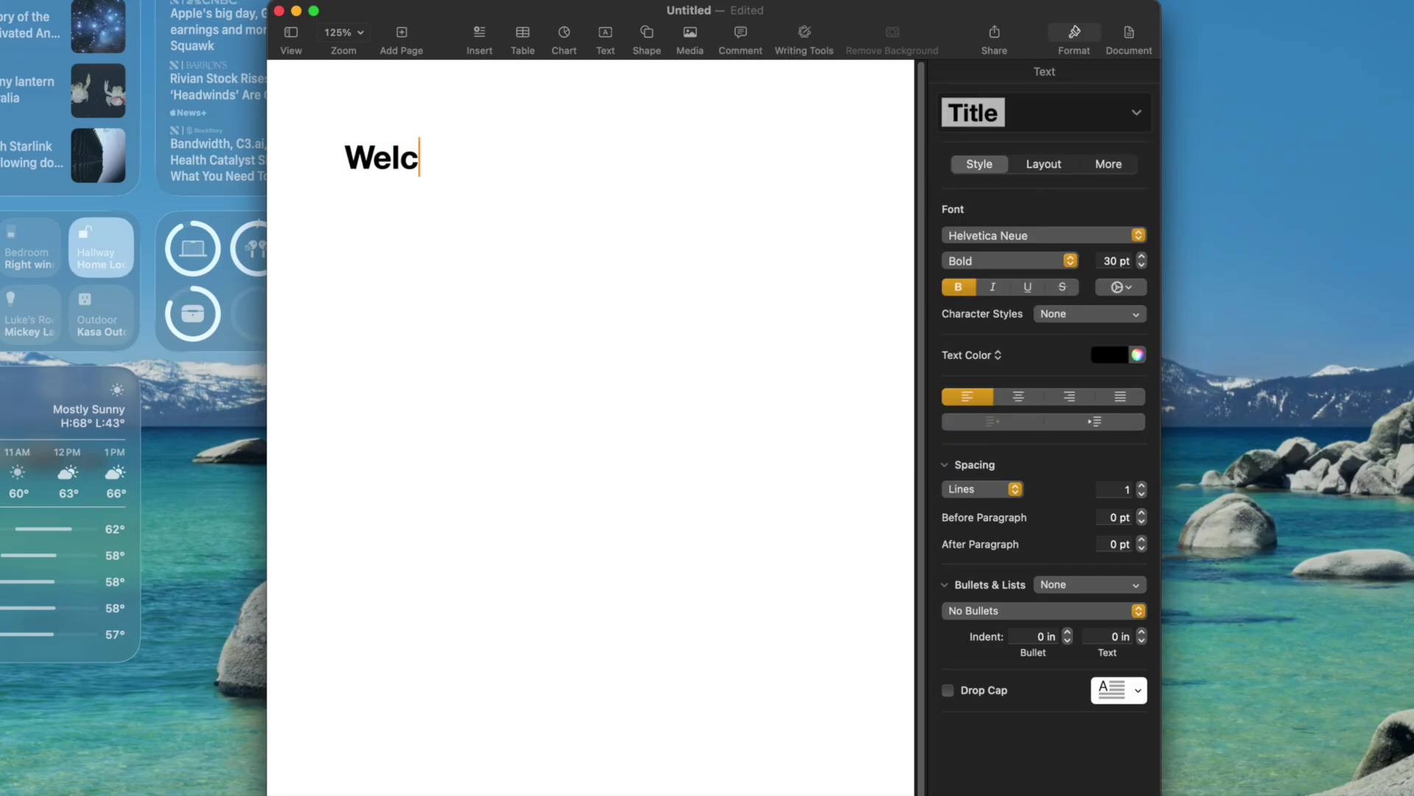
pyautogui.write('ome to my ')
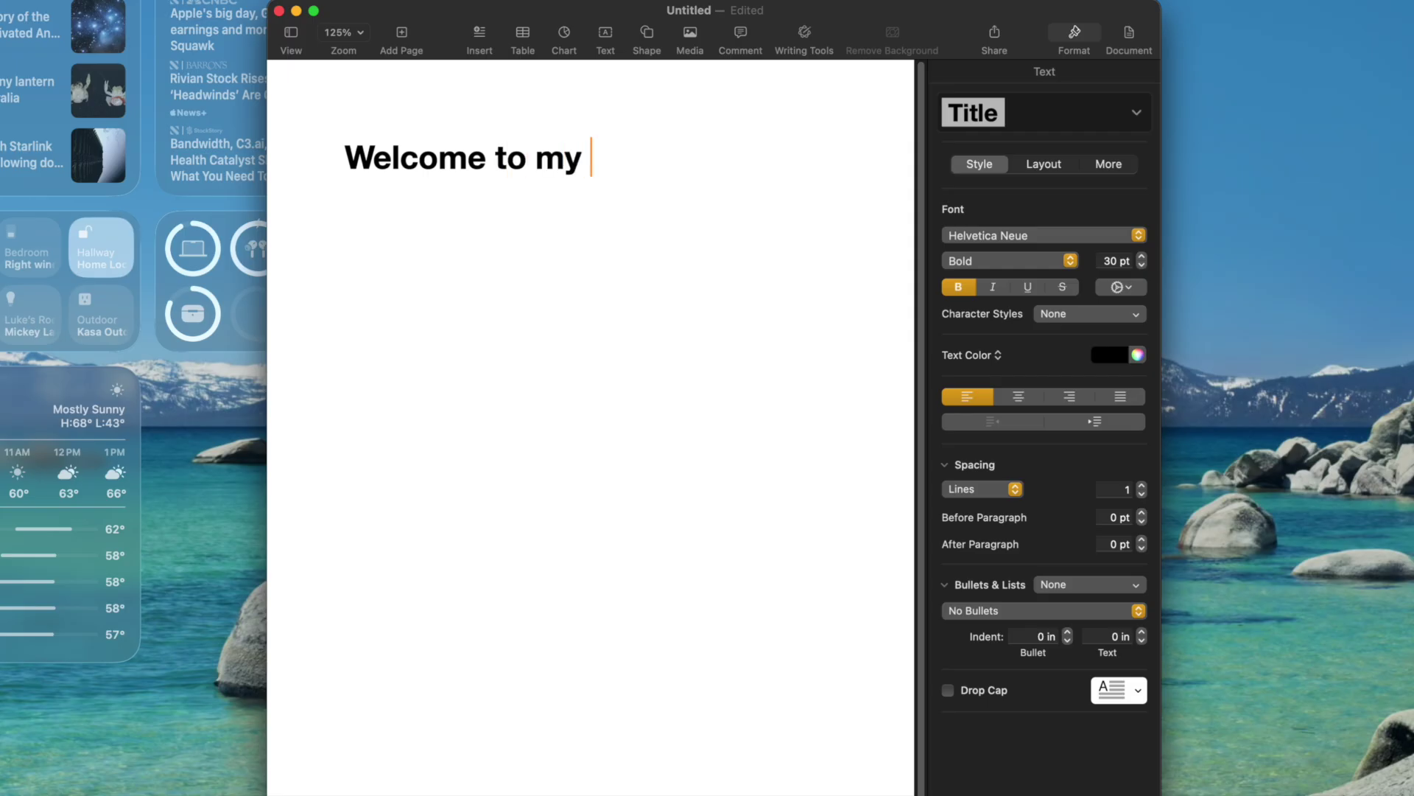
pyautogui.write('book')
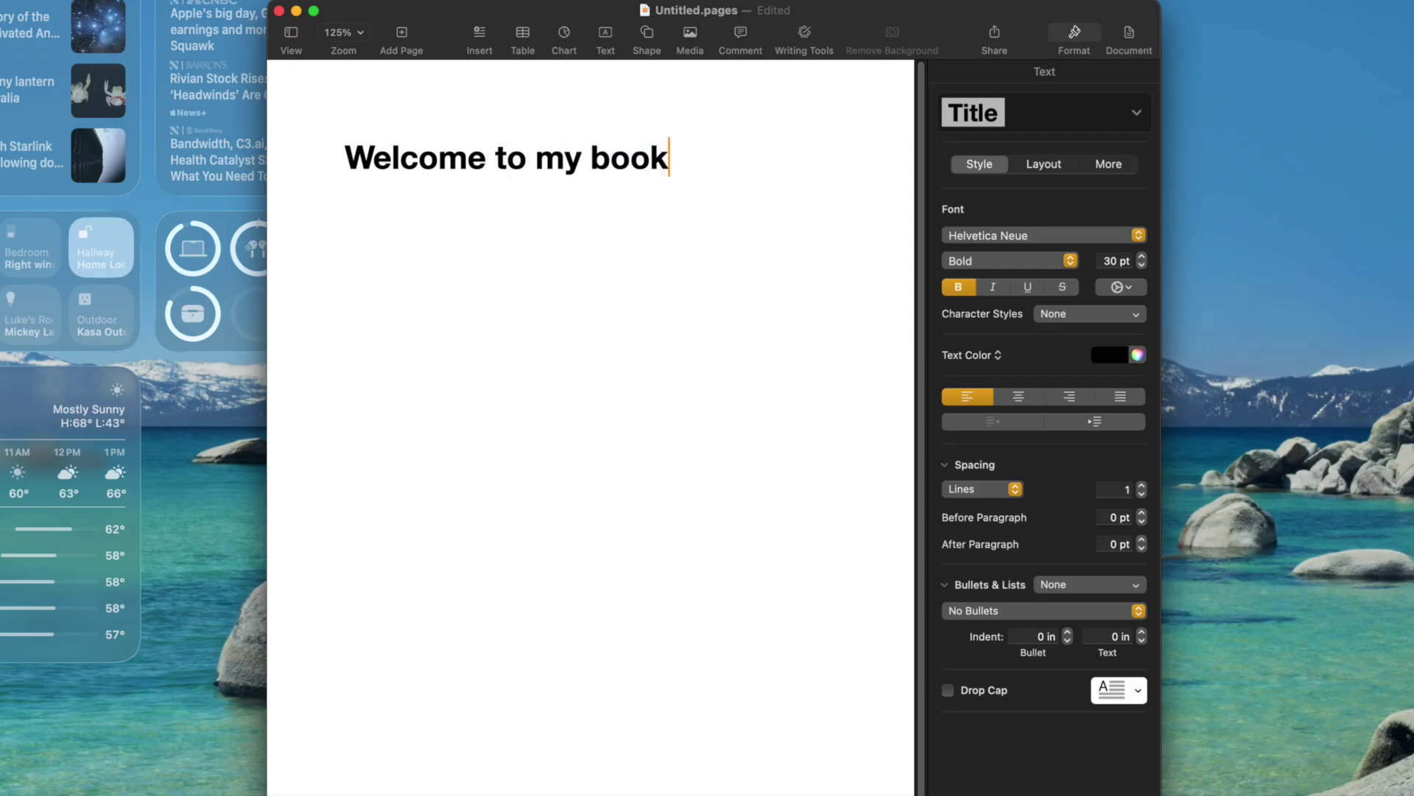
# Select the heading text and search Spotlight for "bold", replacing the previous query
pyautogui.press('super+a')
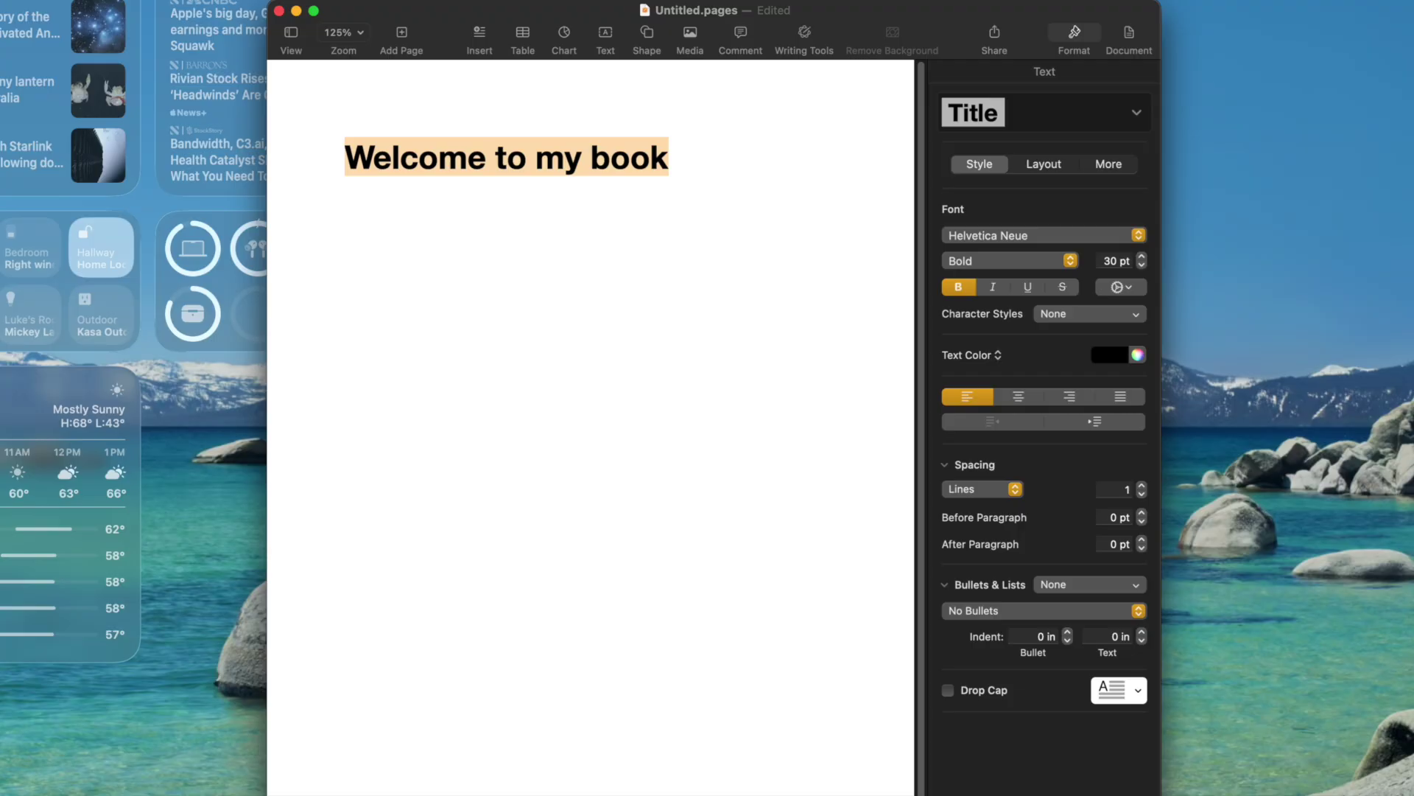
pyautogui.press('super+space')
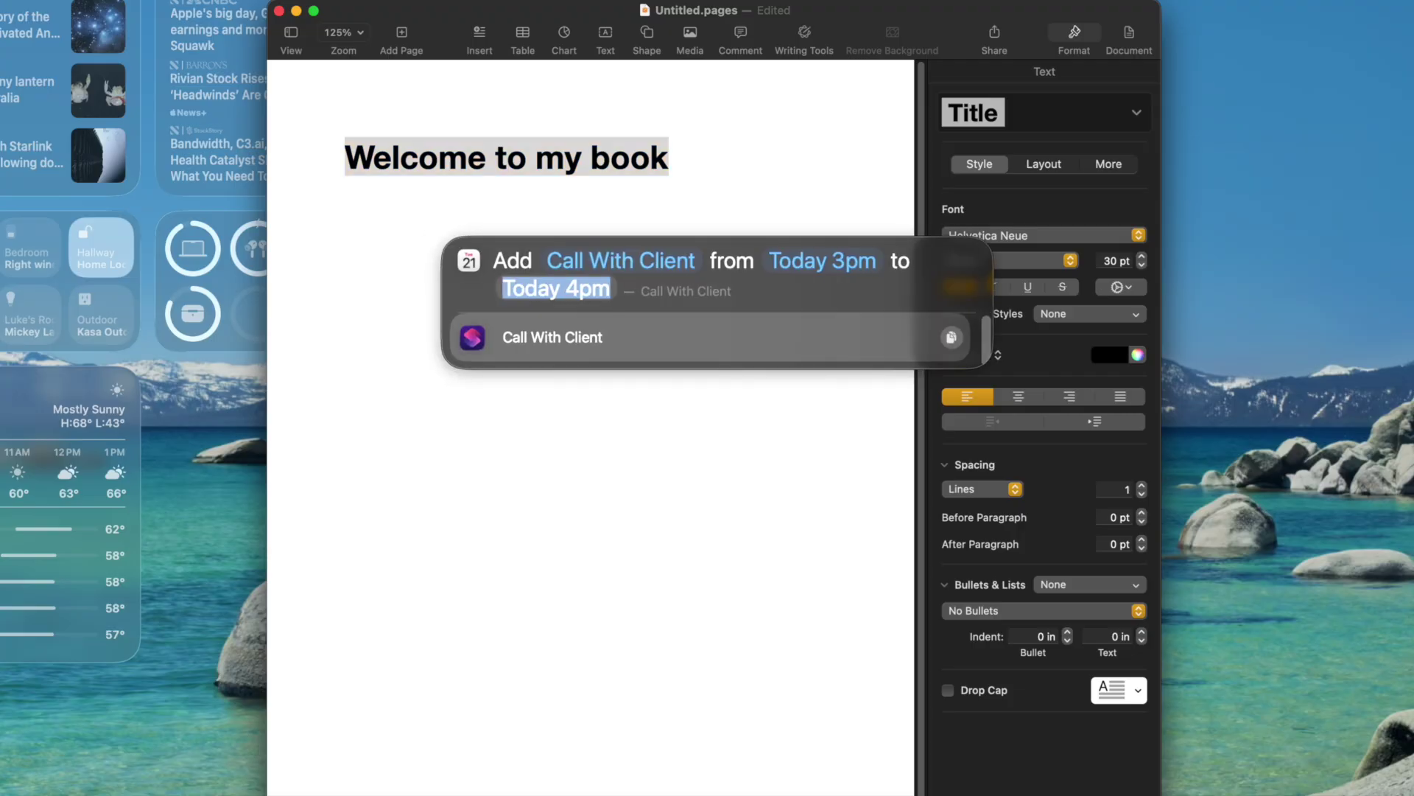
pyautogui.write('ne')
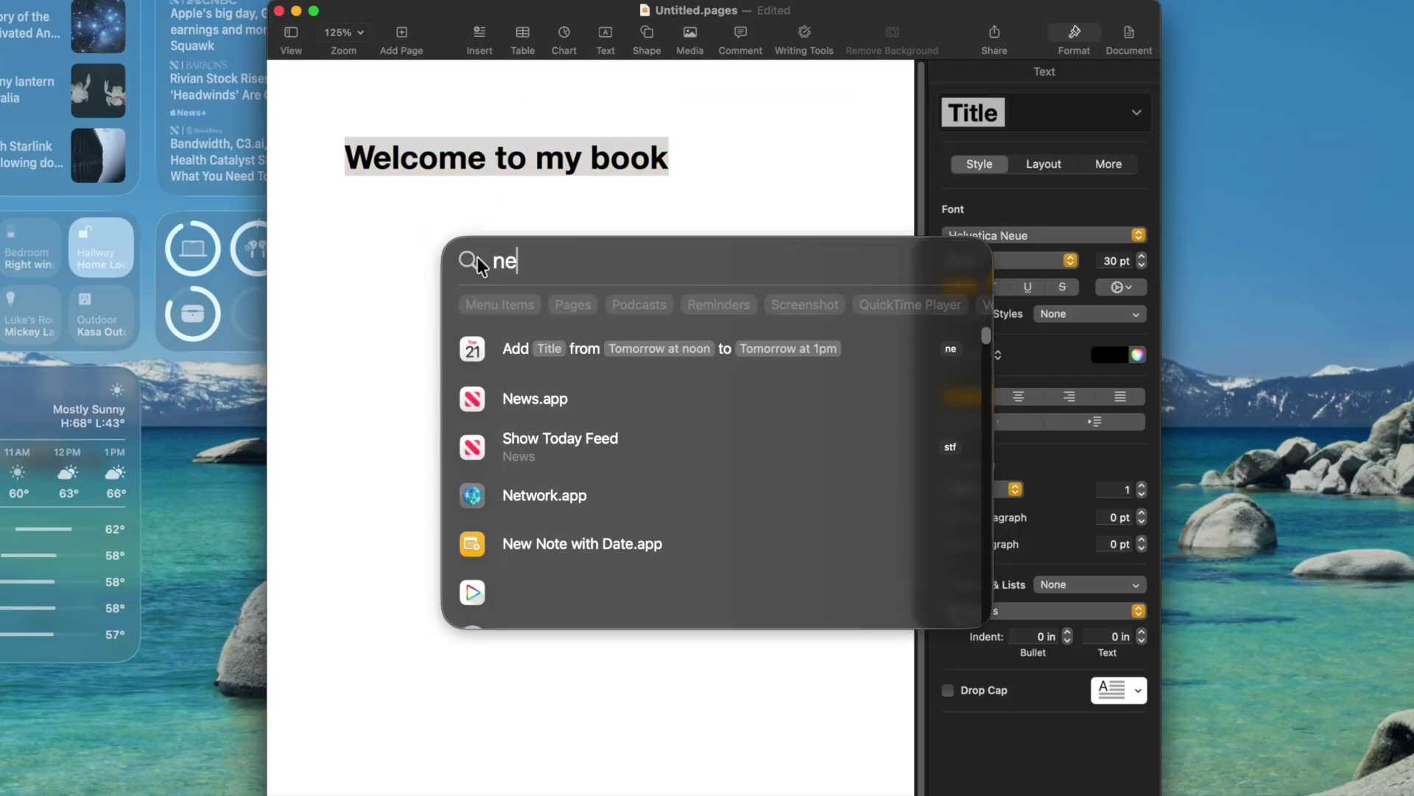
pyautogui.moveTo(548, 271); pyautogui.dragTo(453, 253)
pyautogui.press('BackSpace')
pyautogui.press('BackSpace')
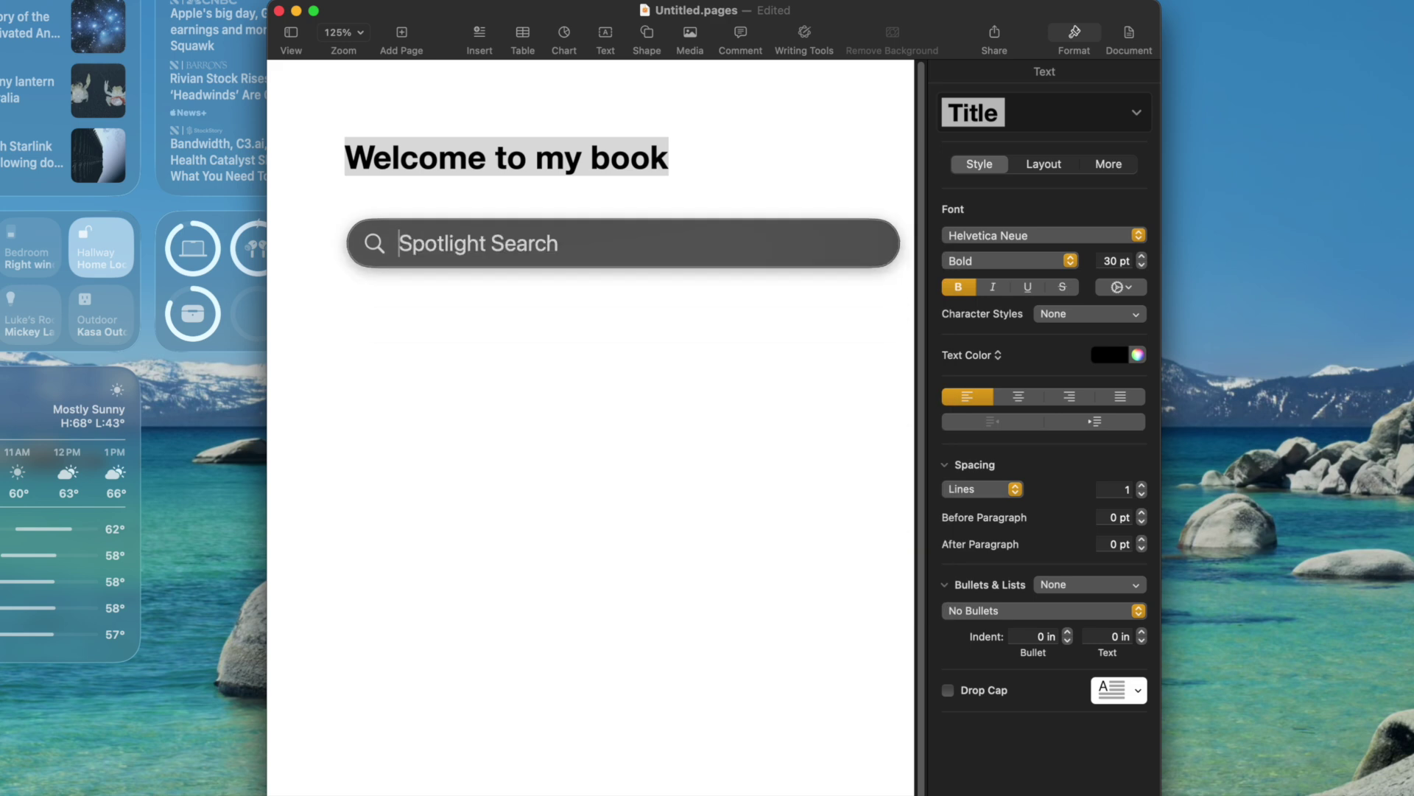
pyautogui.write('bold')
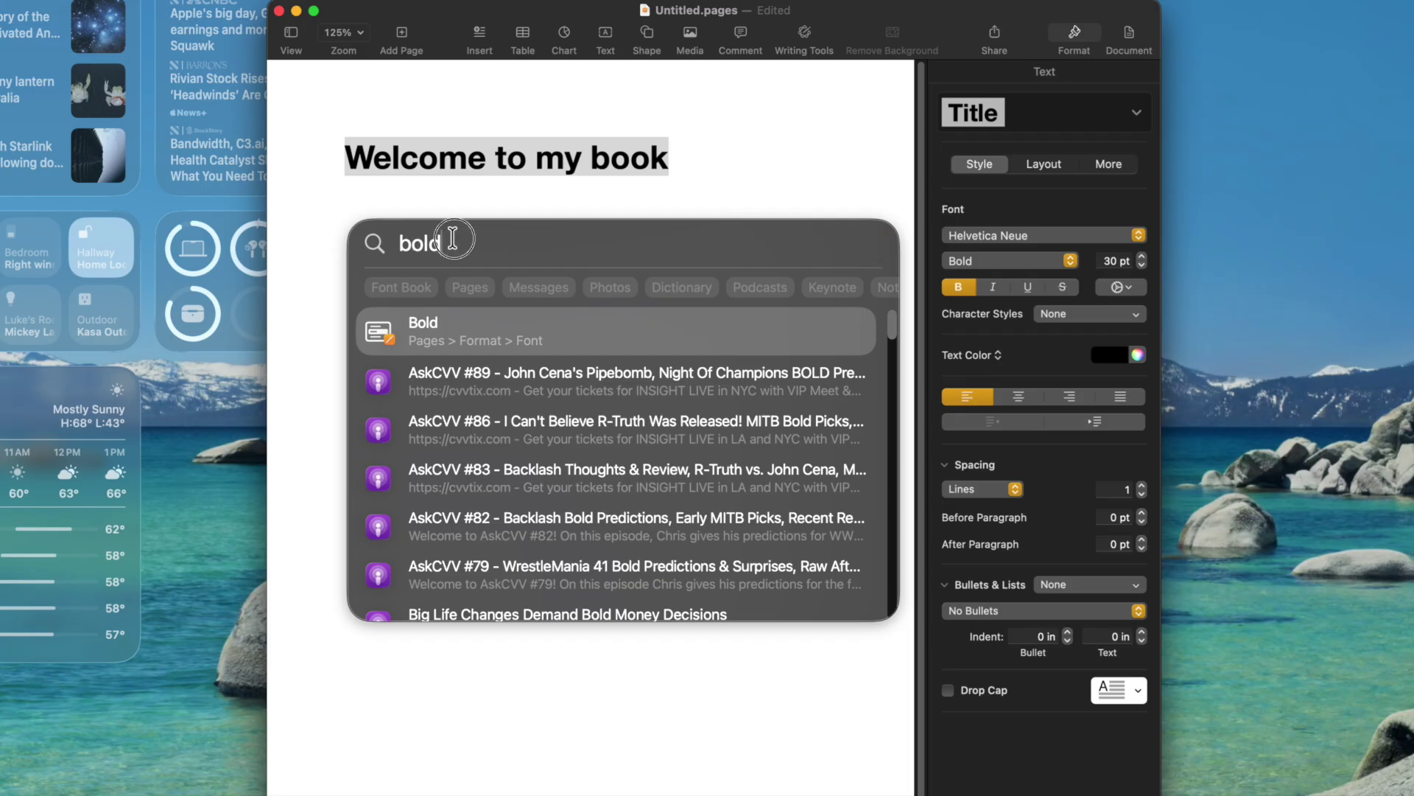
# Search Spotlight for "font", run Pages' Replace Fonts command and replace Helvetica Neue with Aldo the Apache throughout the document
pyautogui.moveTo(452, 237); pyautogui.dragTo(338, 237)
pyautogui.press('BackSpace')
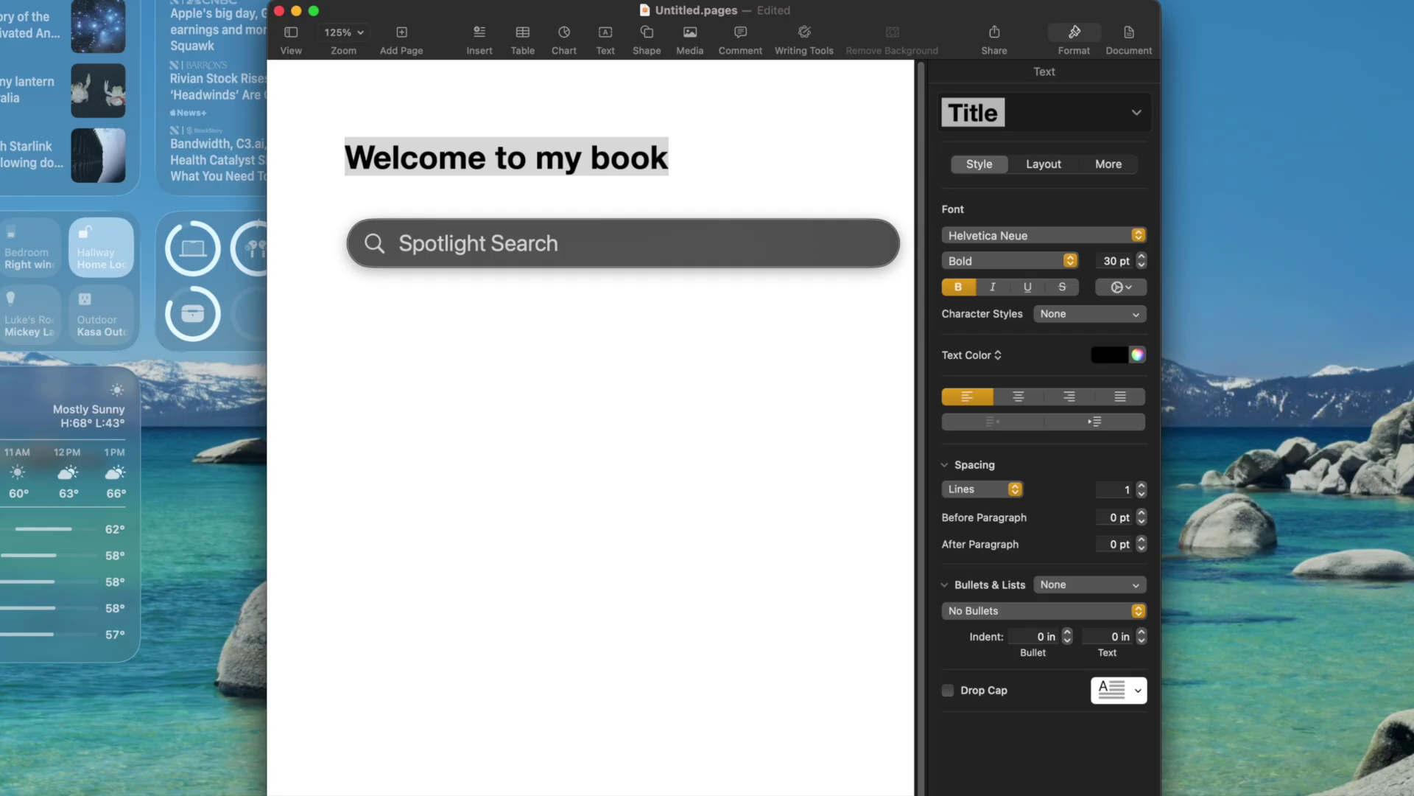
pyautogui.write('font')
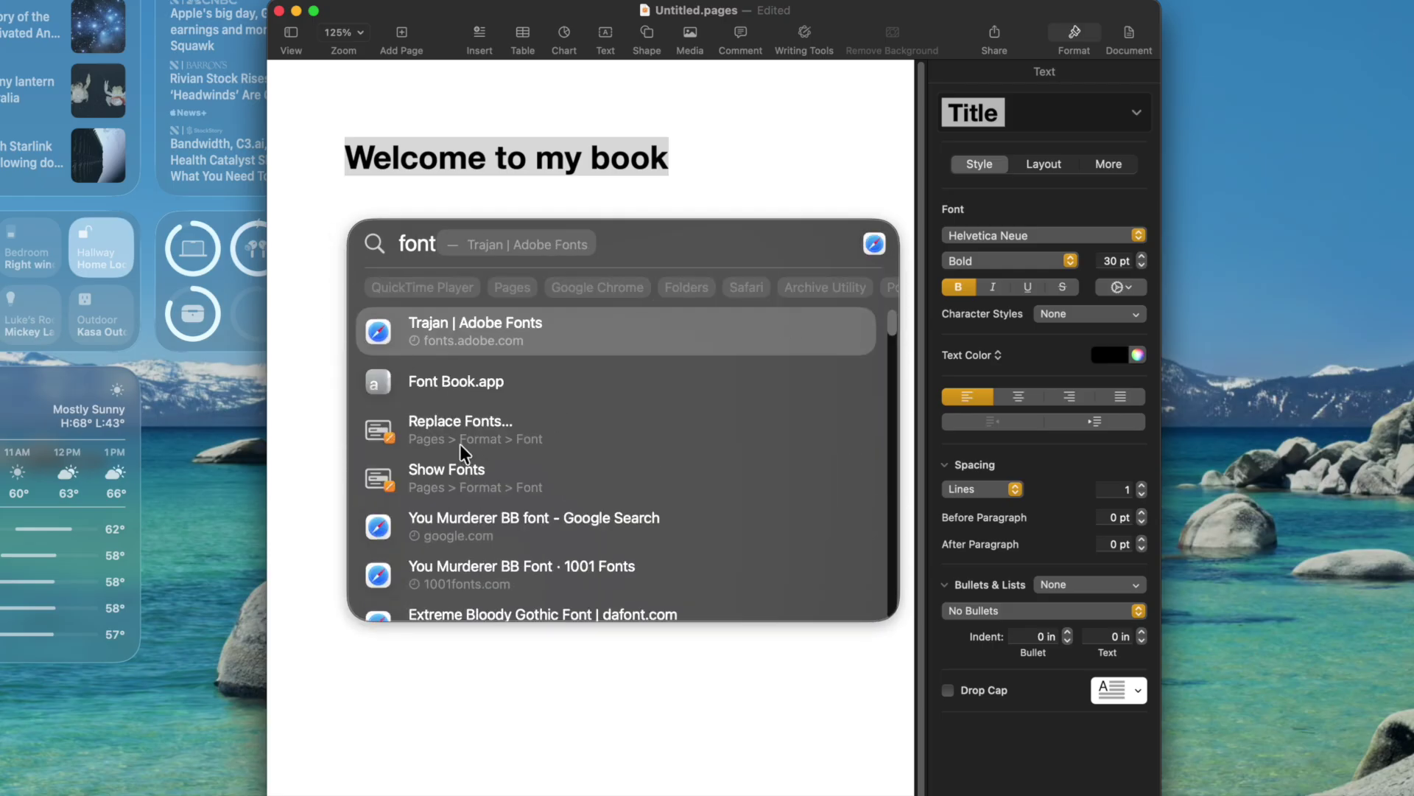
pyautogui.click(456, 437)
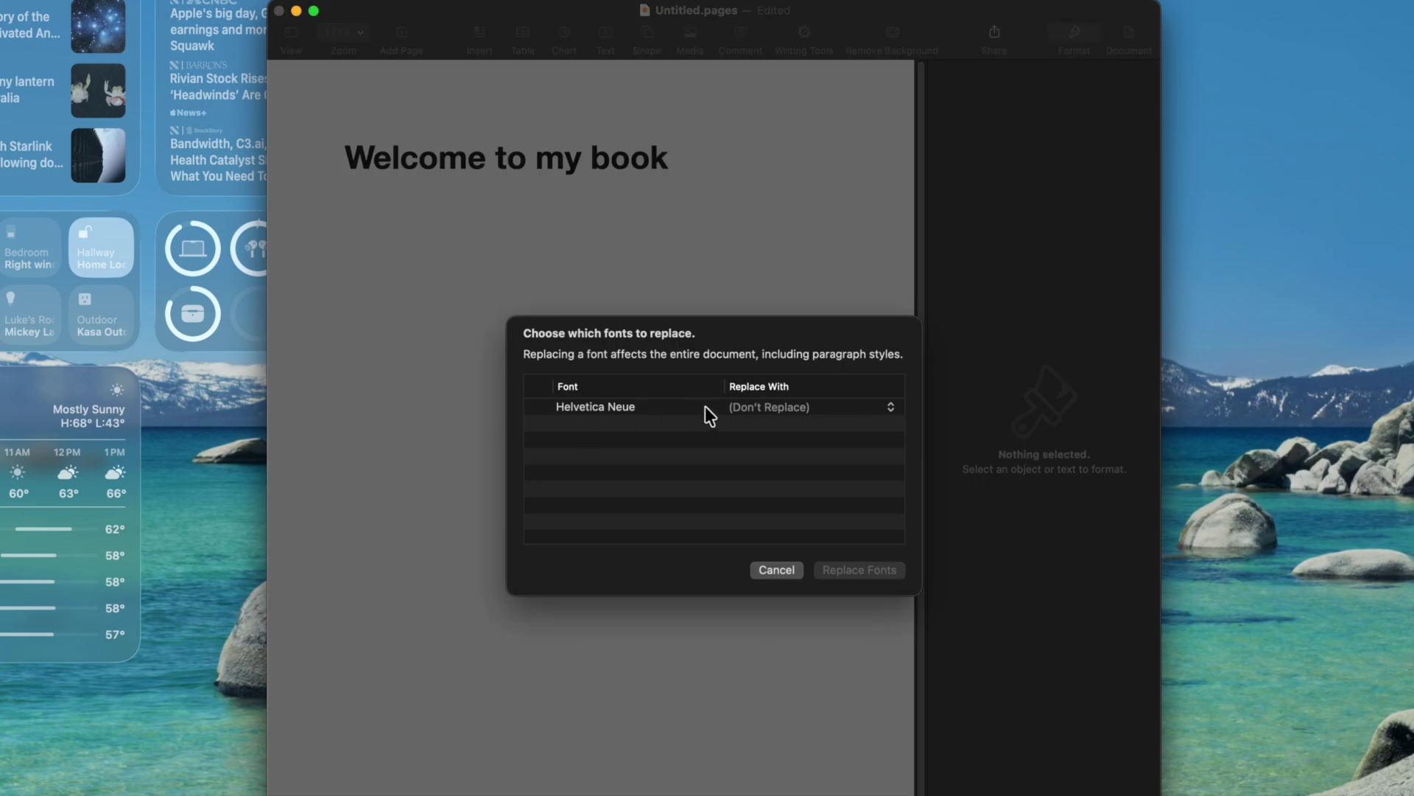
pyautogui.click(741, 405)
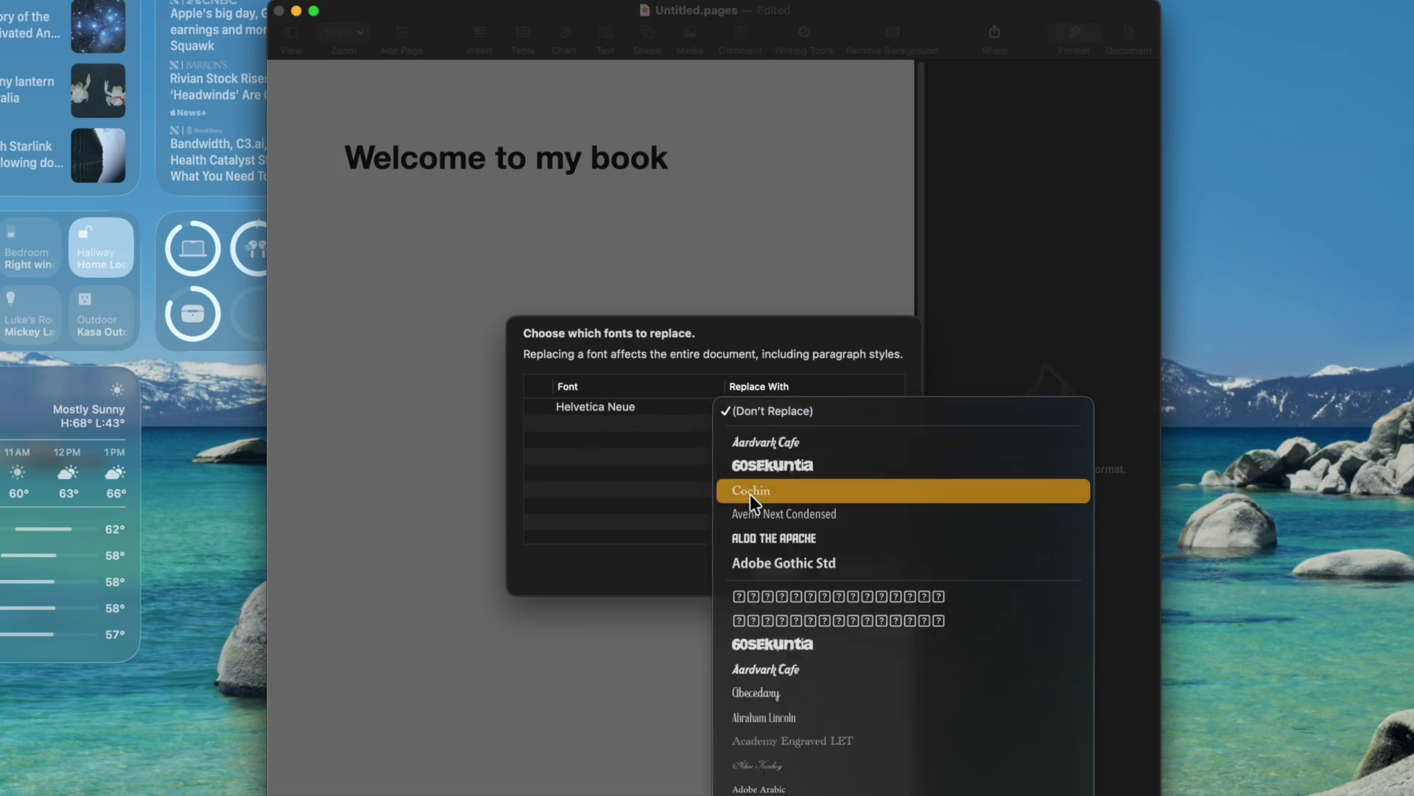
pyautogui.click(747, 540)
pyautogui.click(869, 570)
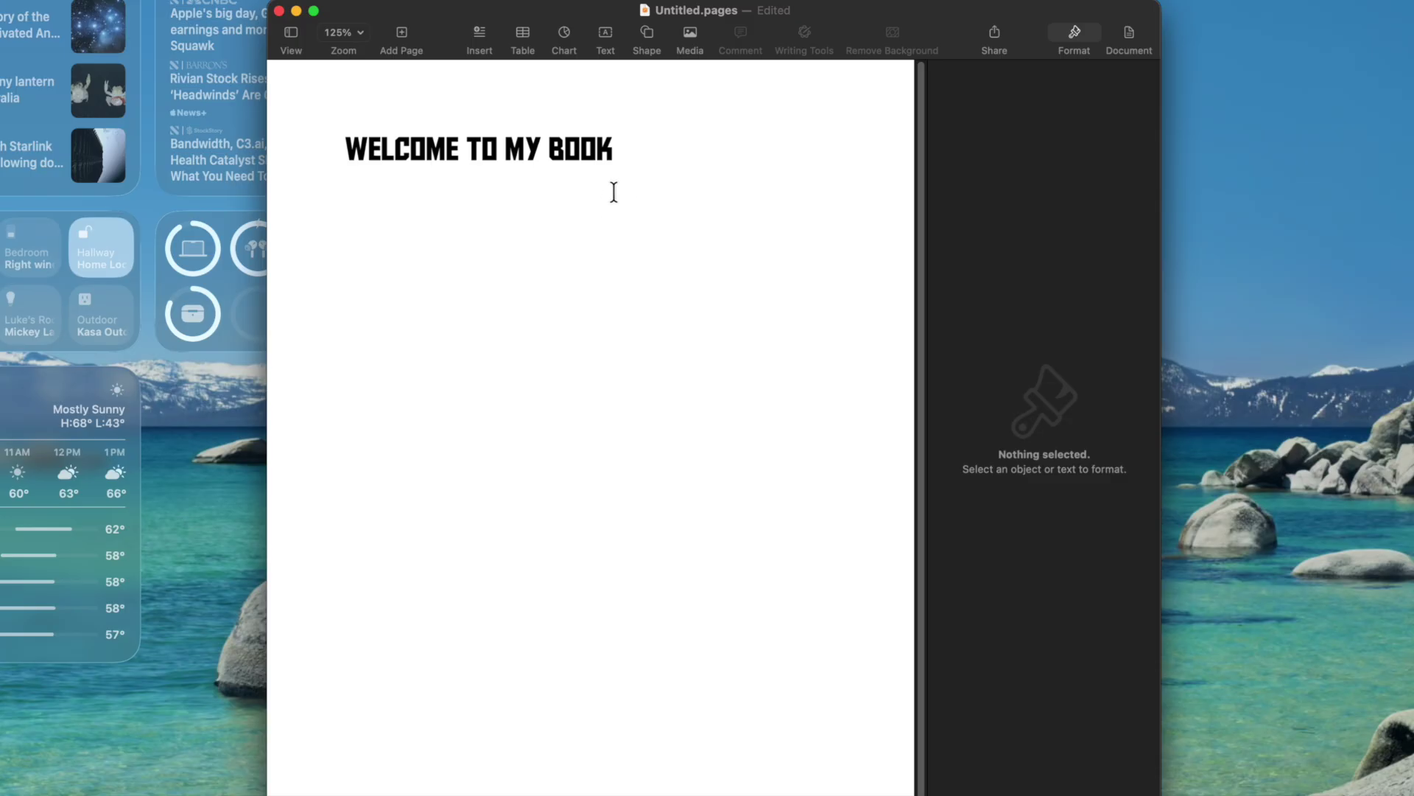
# Select the "Welcome to my book" heading and browse the fonts available for it in Pages' formatting options
pyautogui.moveTo(617, 187); pyautogui.dragTo(337, 70)
pyautogui.press('super+space')
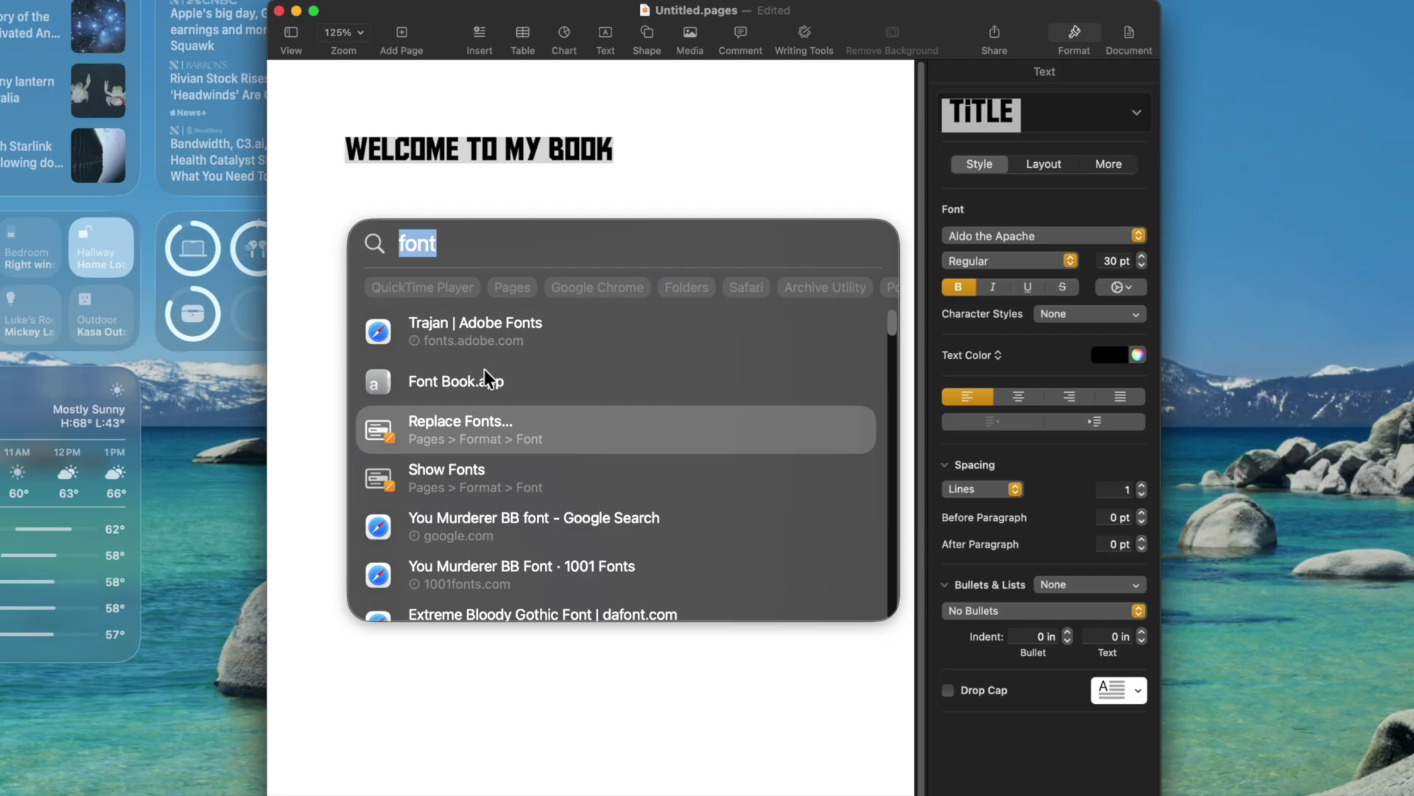
pyautogui.click(858, 177)
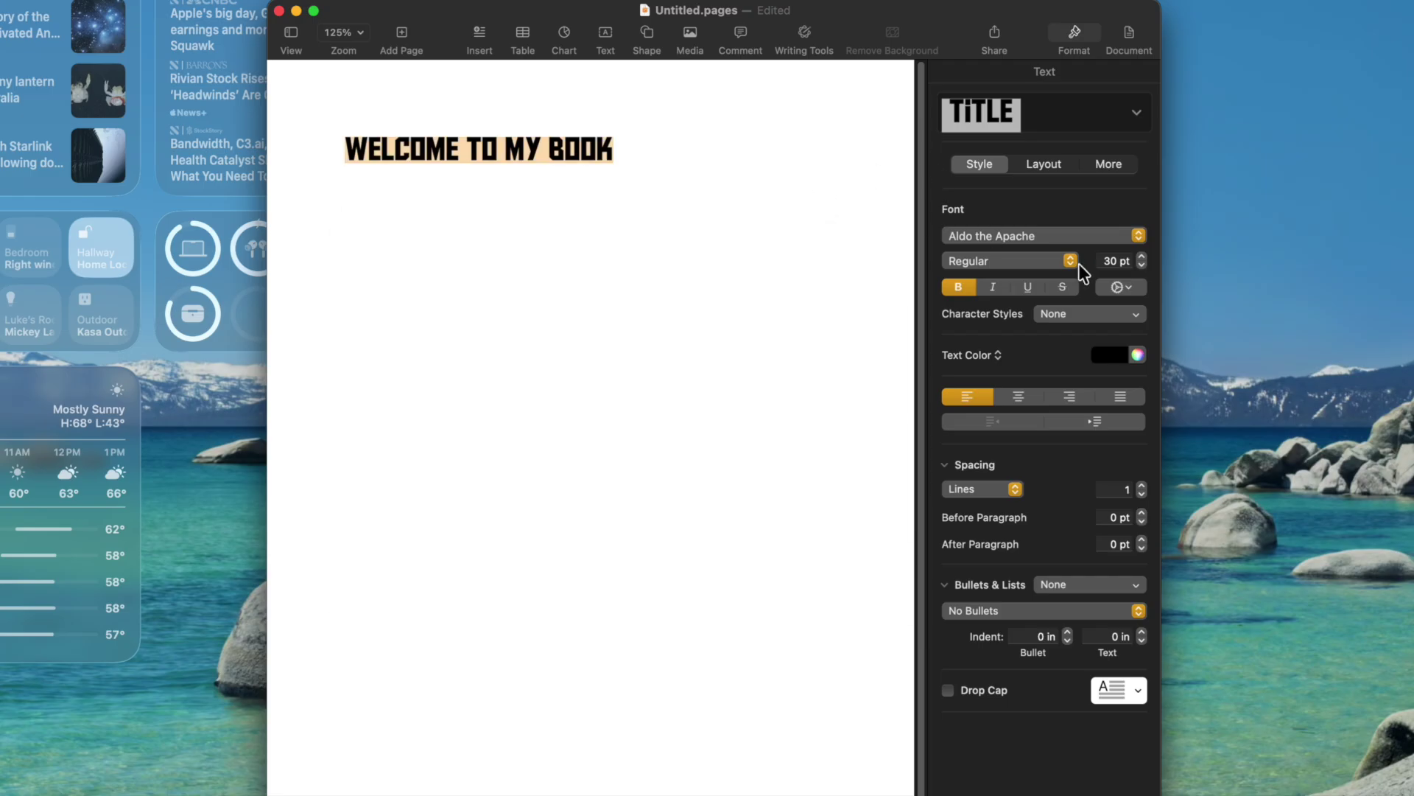
pyautogui.click(1098, 237)
pyautogui.scroll(10, 1085, 505)
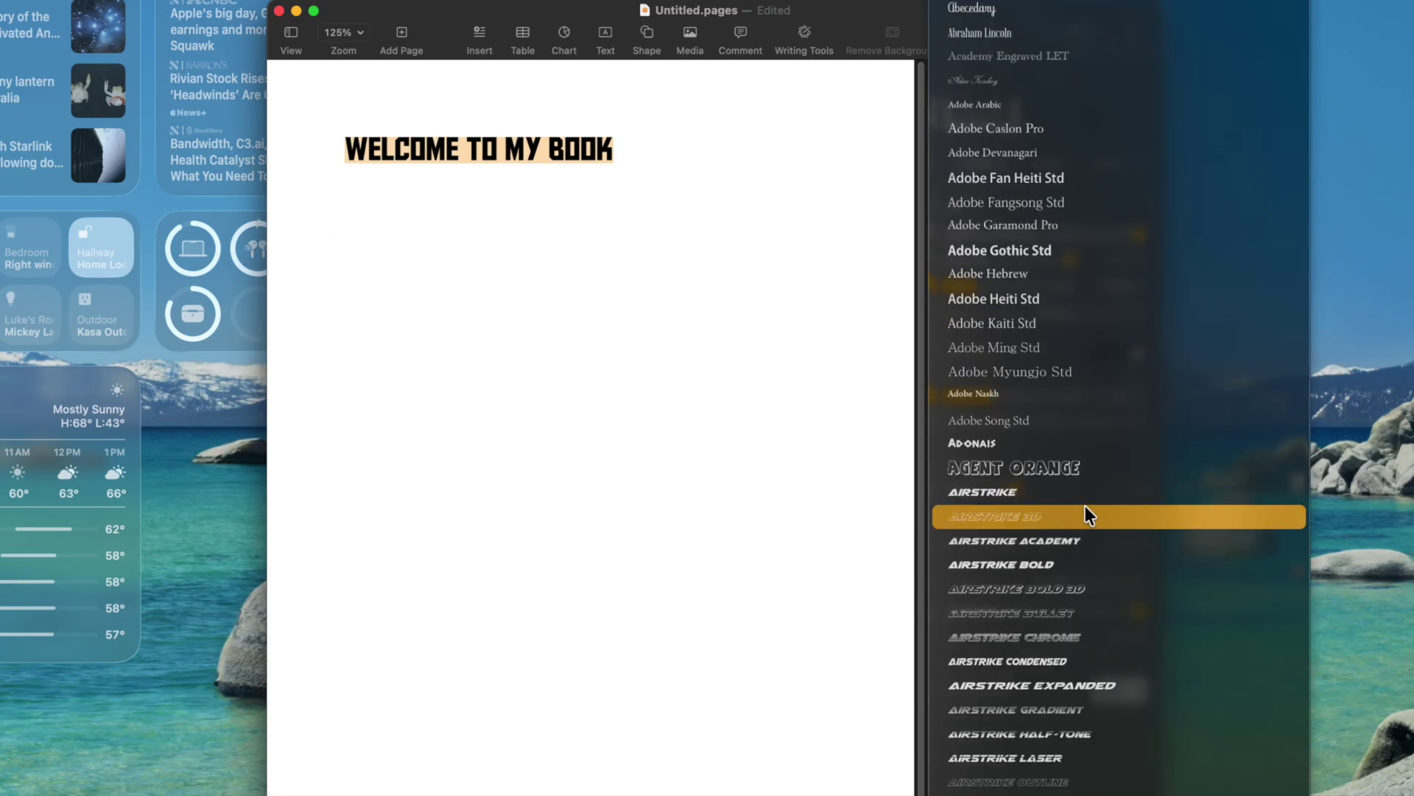
pyautogui.click(686, 206)
# Search Spotlight for "font" again to review the Pages font commands, and clear the query and close Spotlight
pyautogui.press('super+space')
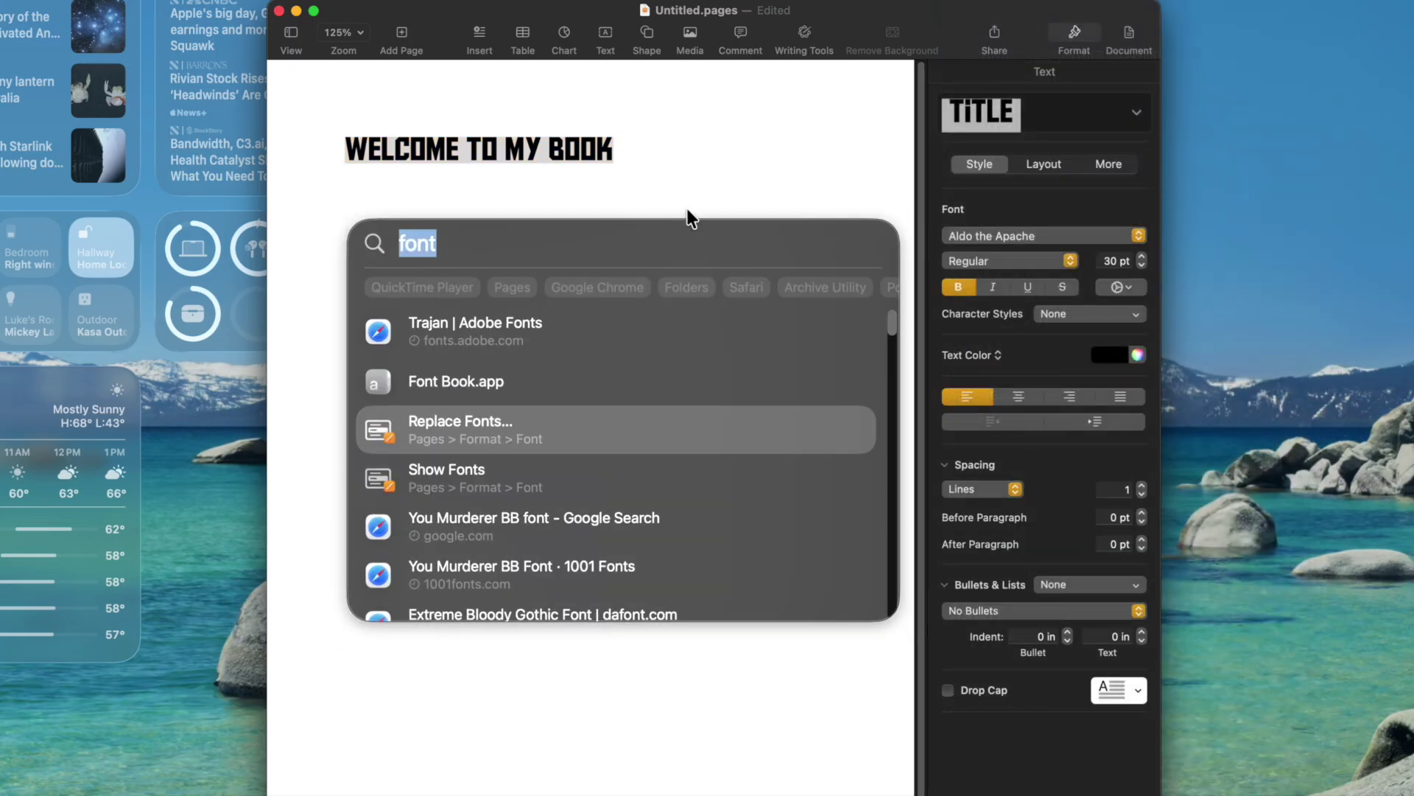
pyautogui.press('BackSpace')
pyautogui.write('font')
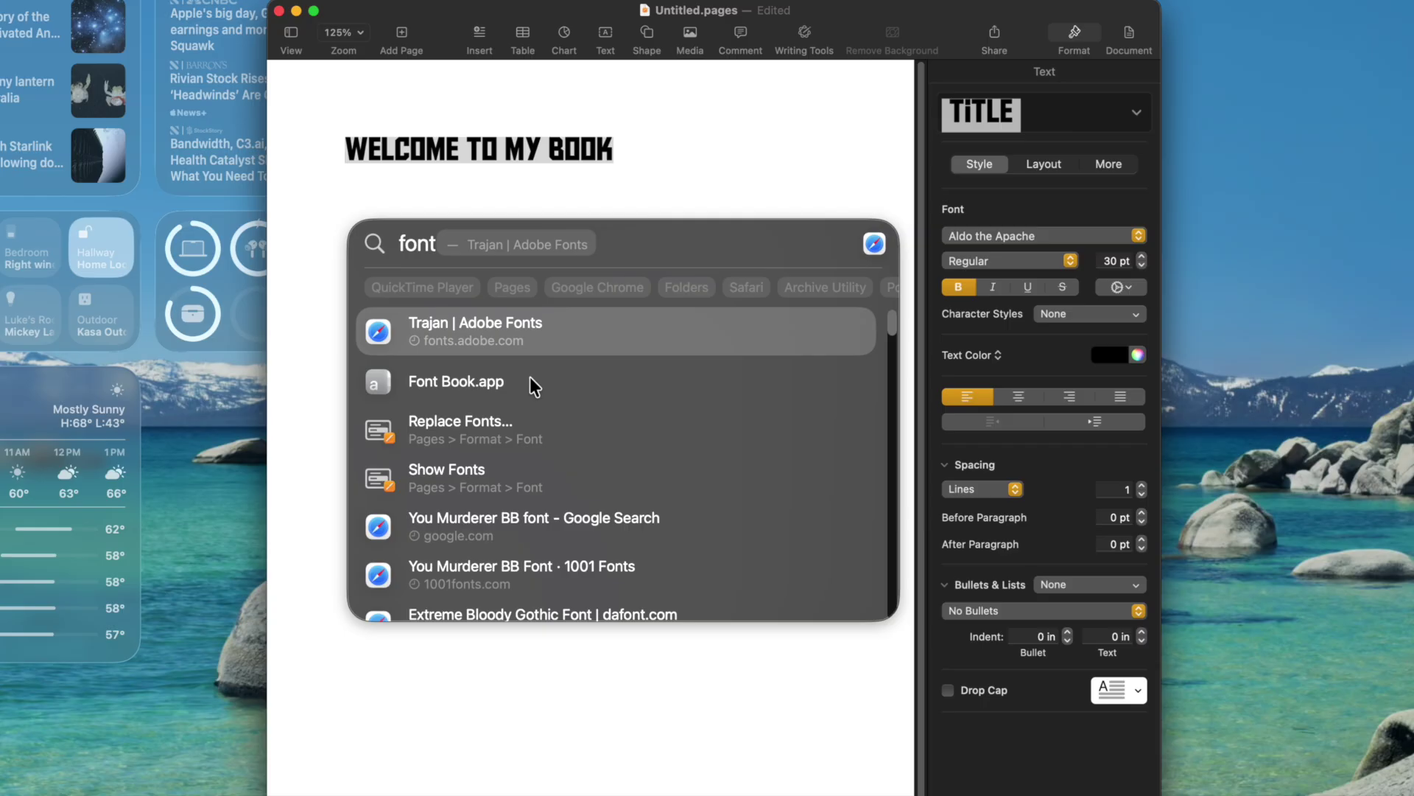
pyautogui.press('BackSpace')
pyautogui.press('BackSpace')
pyautogui.press('BackSpace')
pyautogui.press('BackSpace')
pyautogui.press('BackSpace')
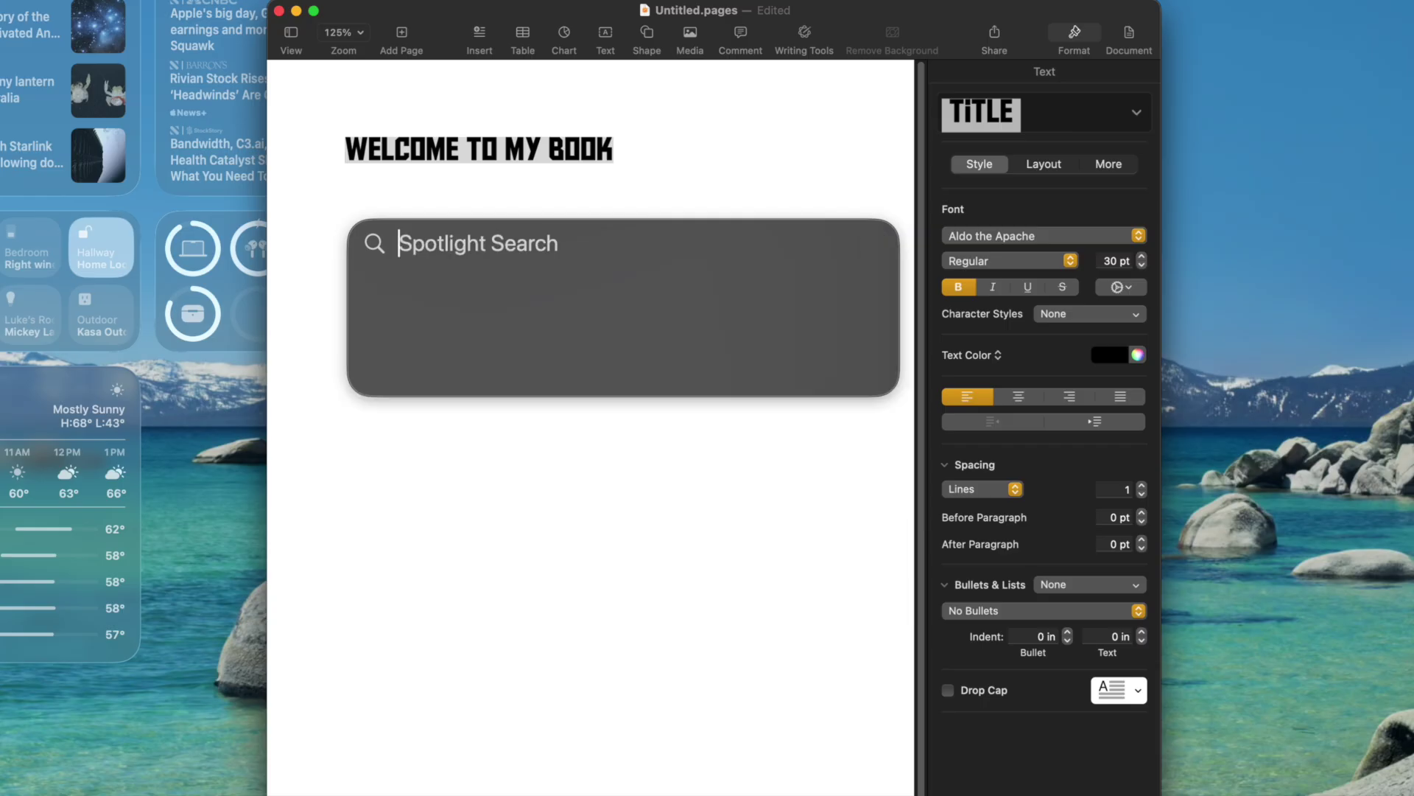
pyautogui.press('Escape')
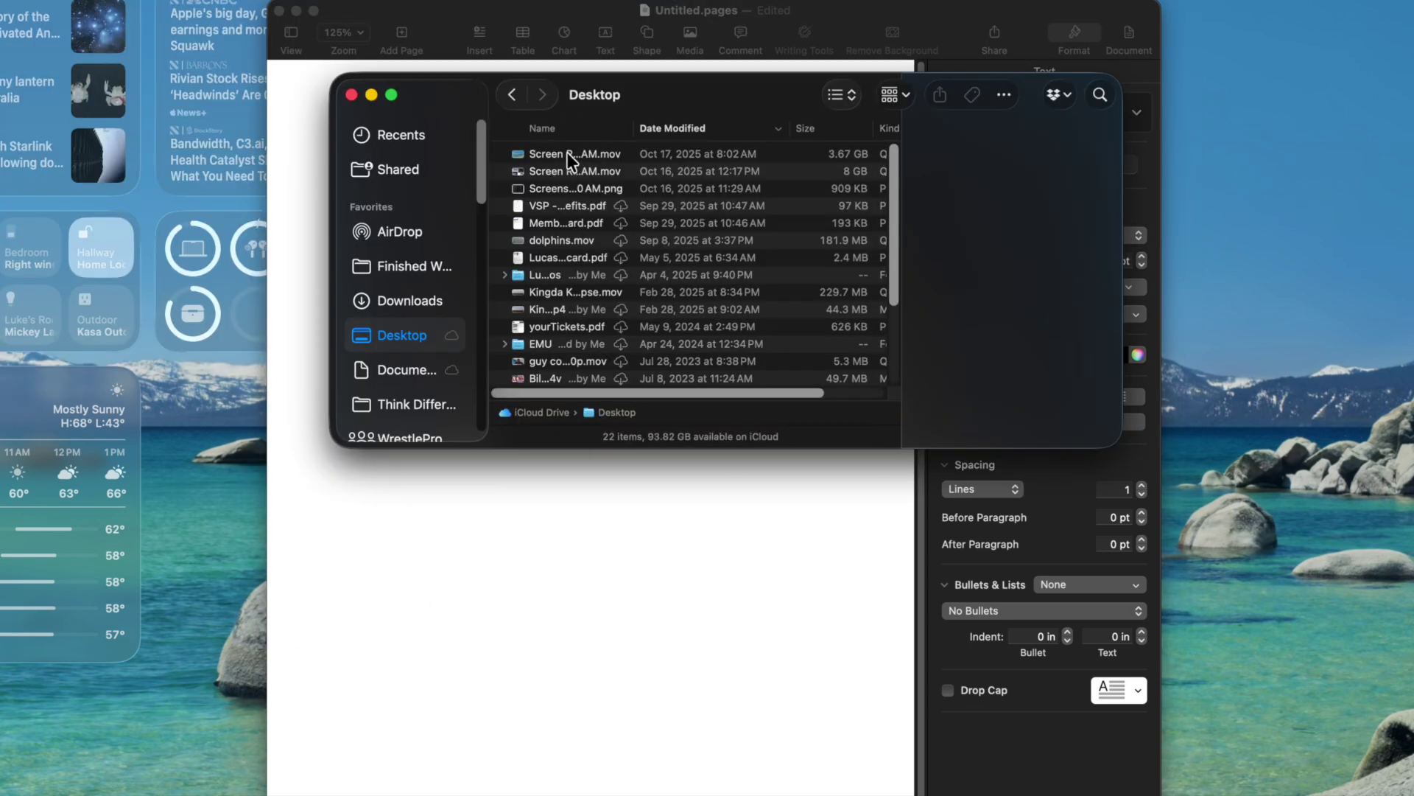
# Select "Screen Recording 2025-10-17 at 7.42.34 AM.mov" on the Desktop and run Finder's Move to Trash from a Spotlight search for "move file to trash"
pyautogui.click(567, 152)
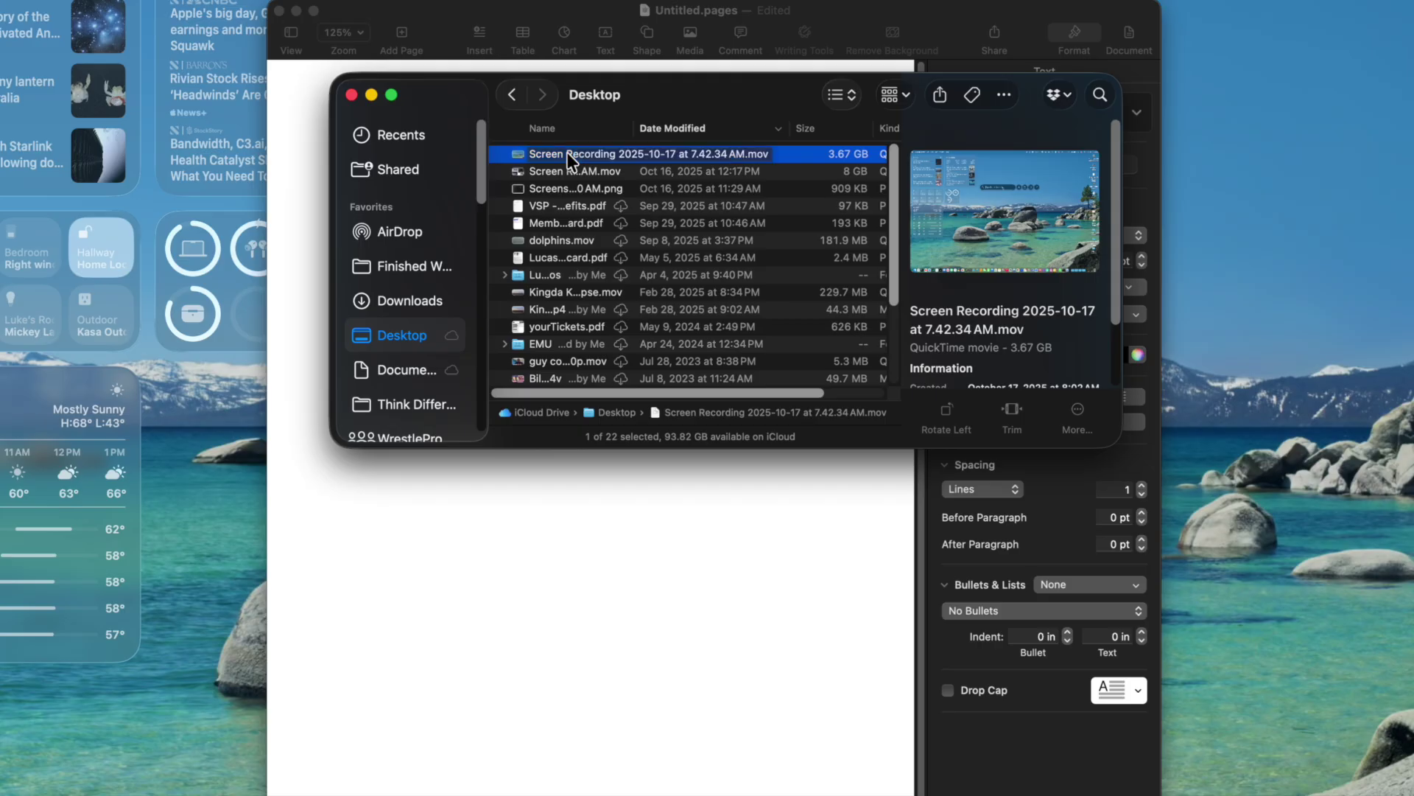
pyautogui.press('super+space')
pyautogui.write('move file')
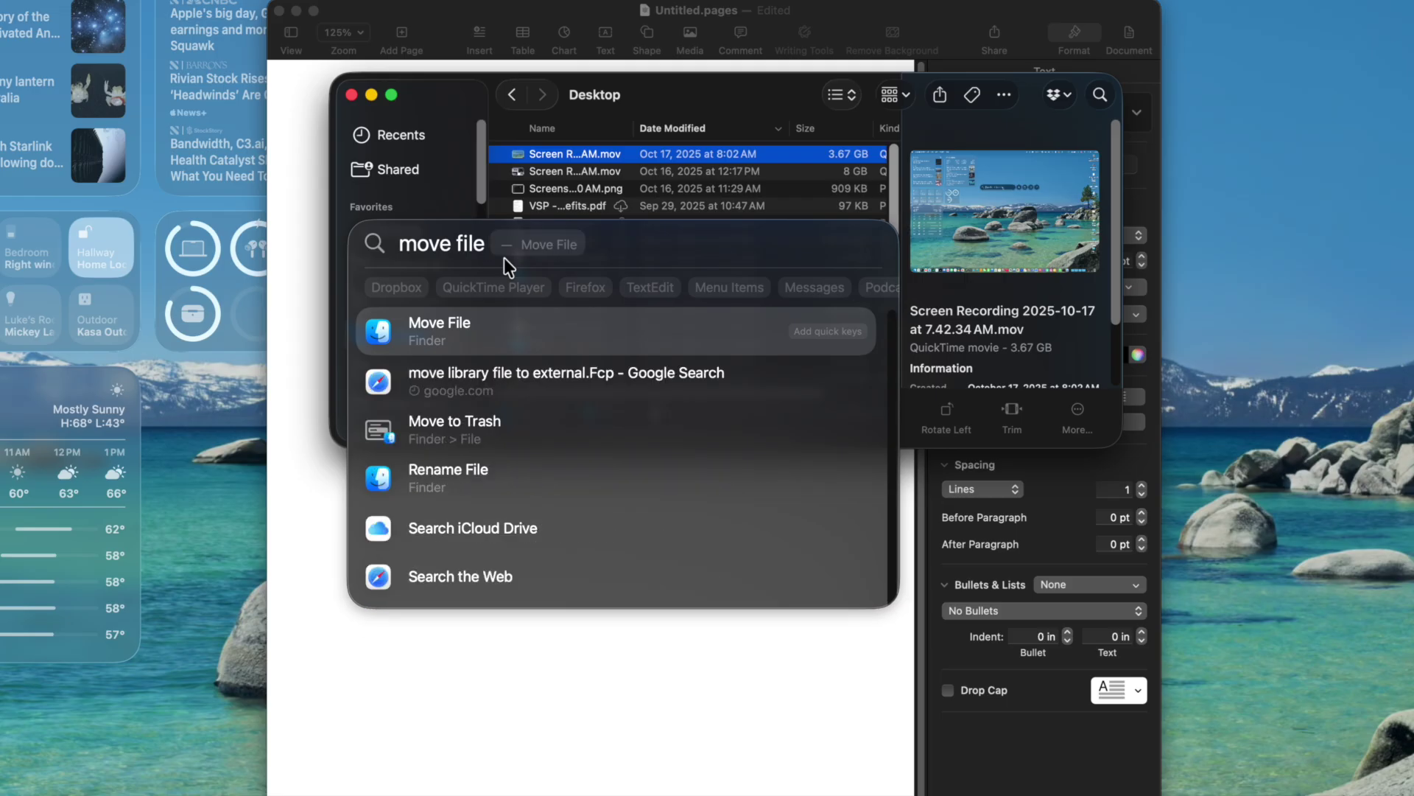
pyautogui.write(' to trash')
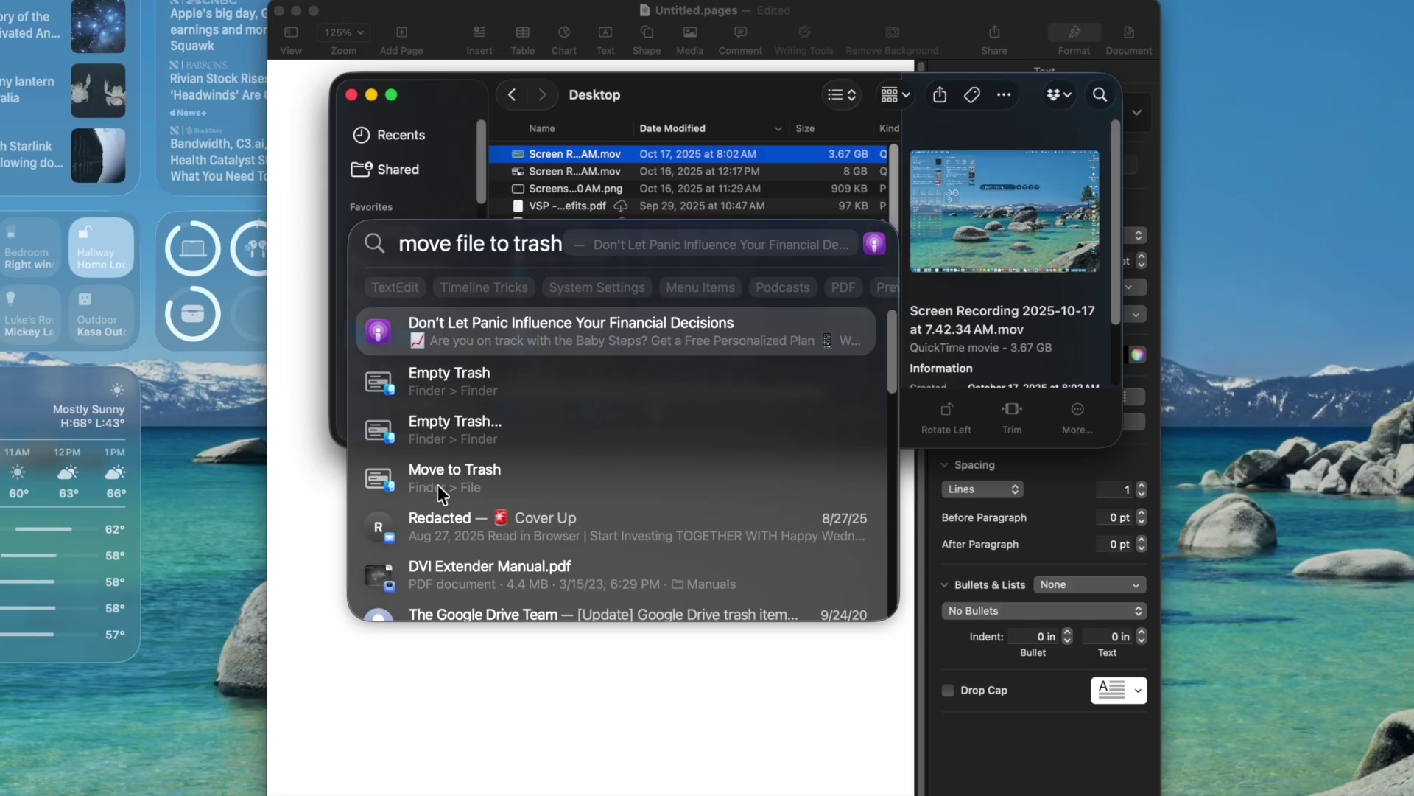
pyautogui.click(439, 488)
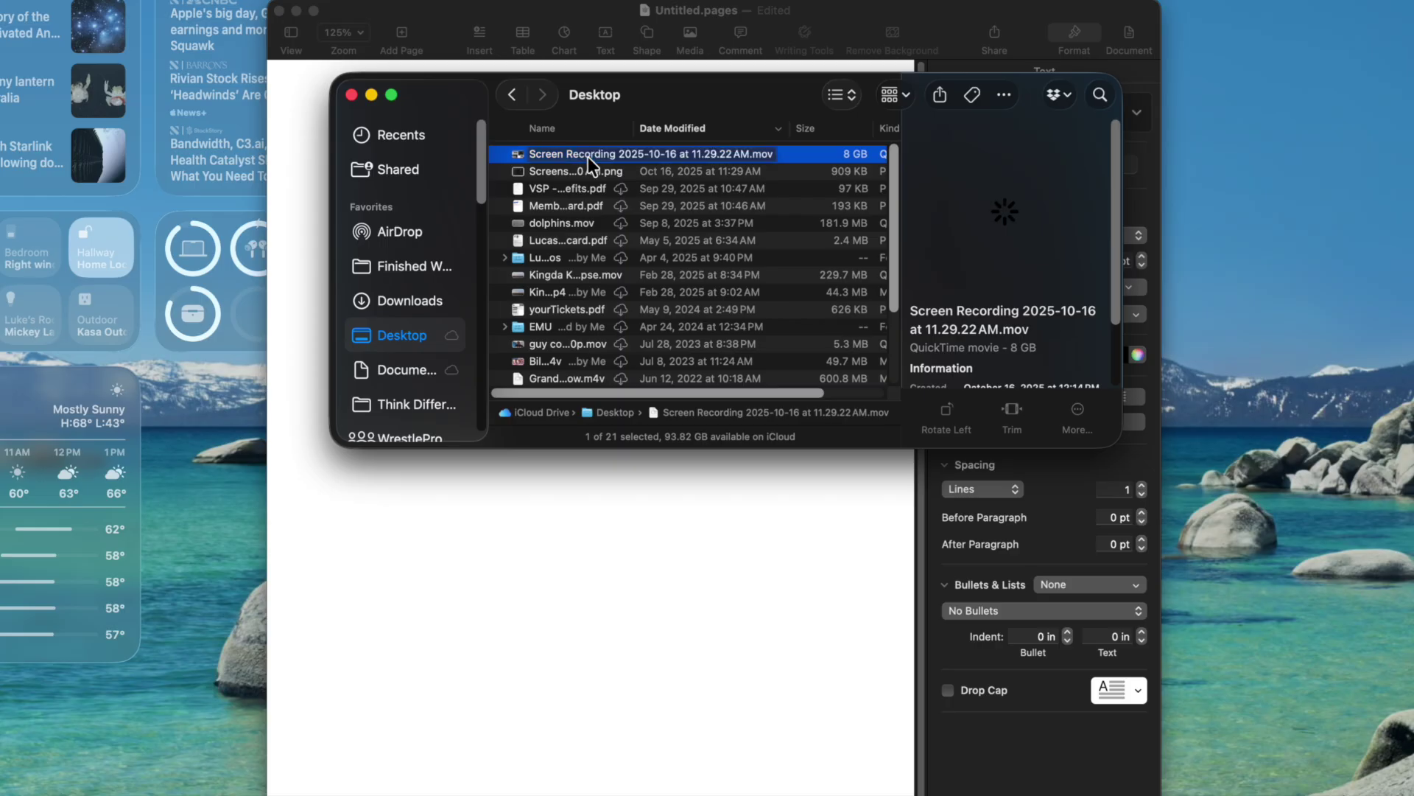
# Clear the Spotlight query and browse the Actions category for the actions offered by each app
pyautogui.press('super+space')
pyautogui.press('BackSpace')
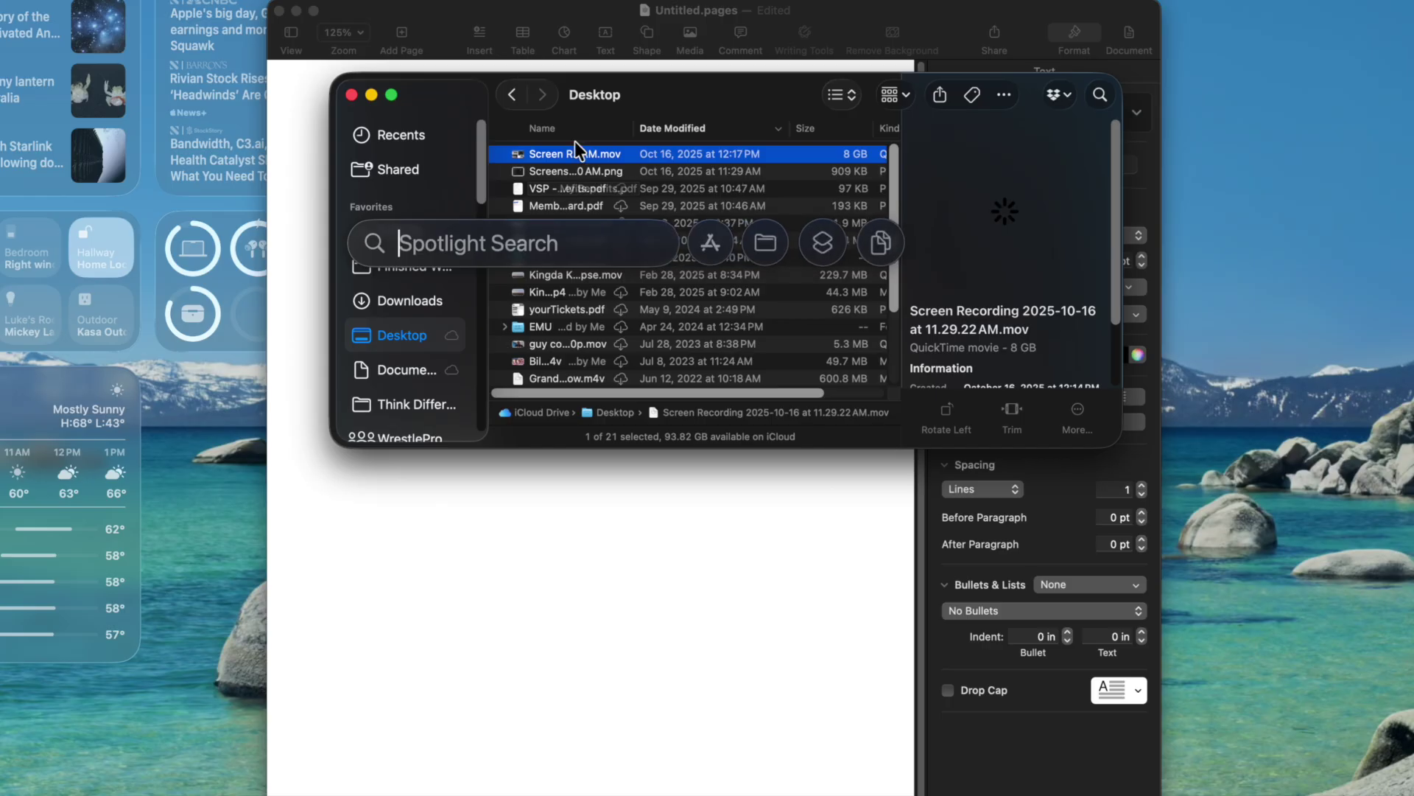
pyautogui.press('super+3')
pyautogui.scroll(-15, 710, 508)
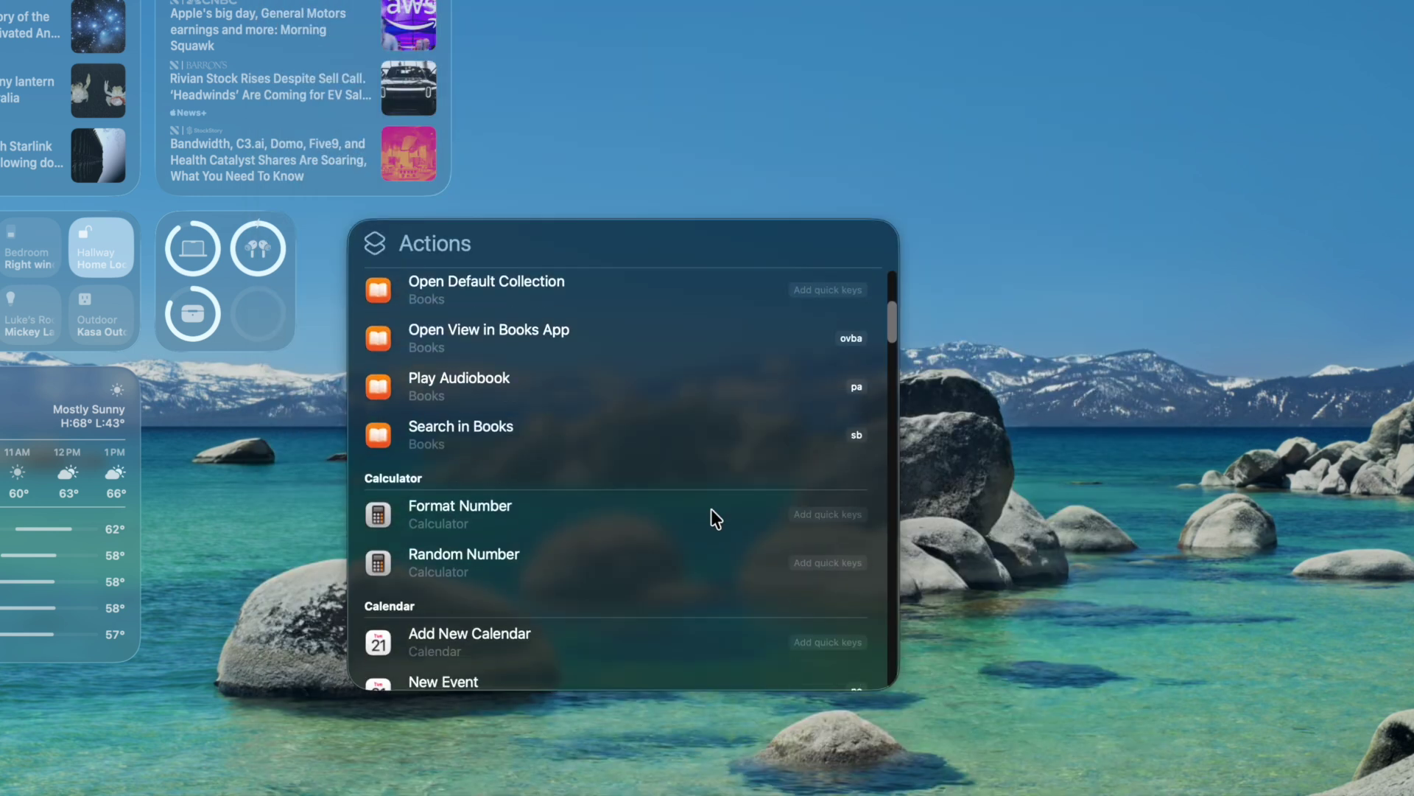
pyautogui.scroll(-20, 712, 510)
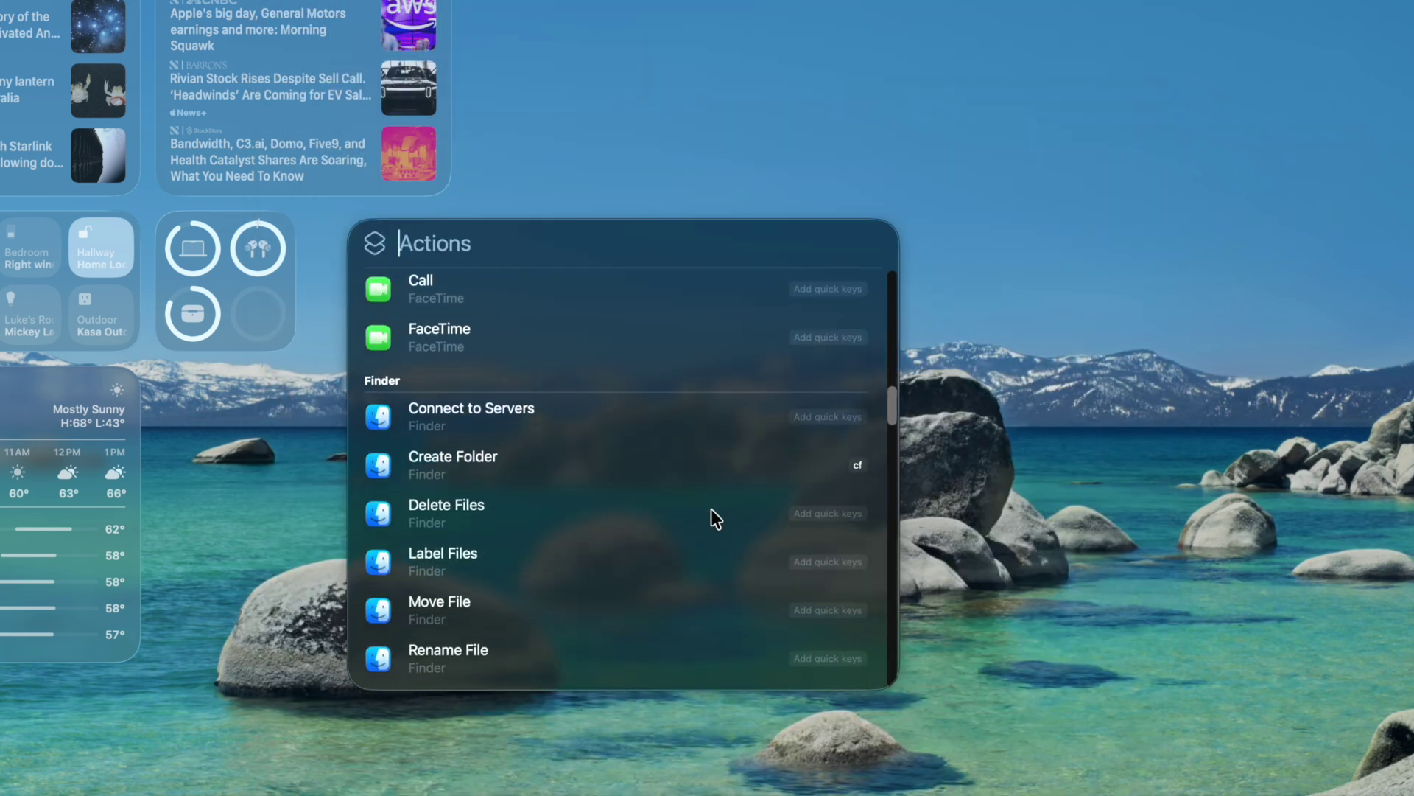
pyautogui.scroll(8, 710, 508)
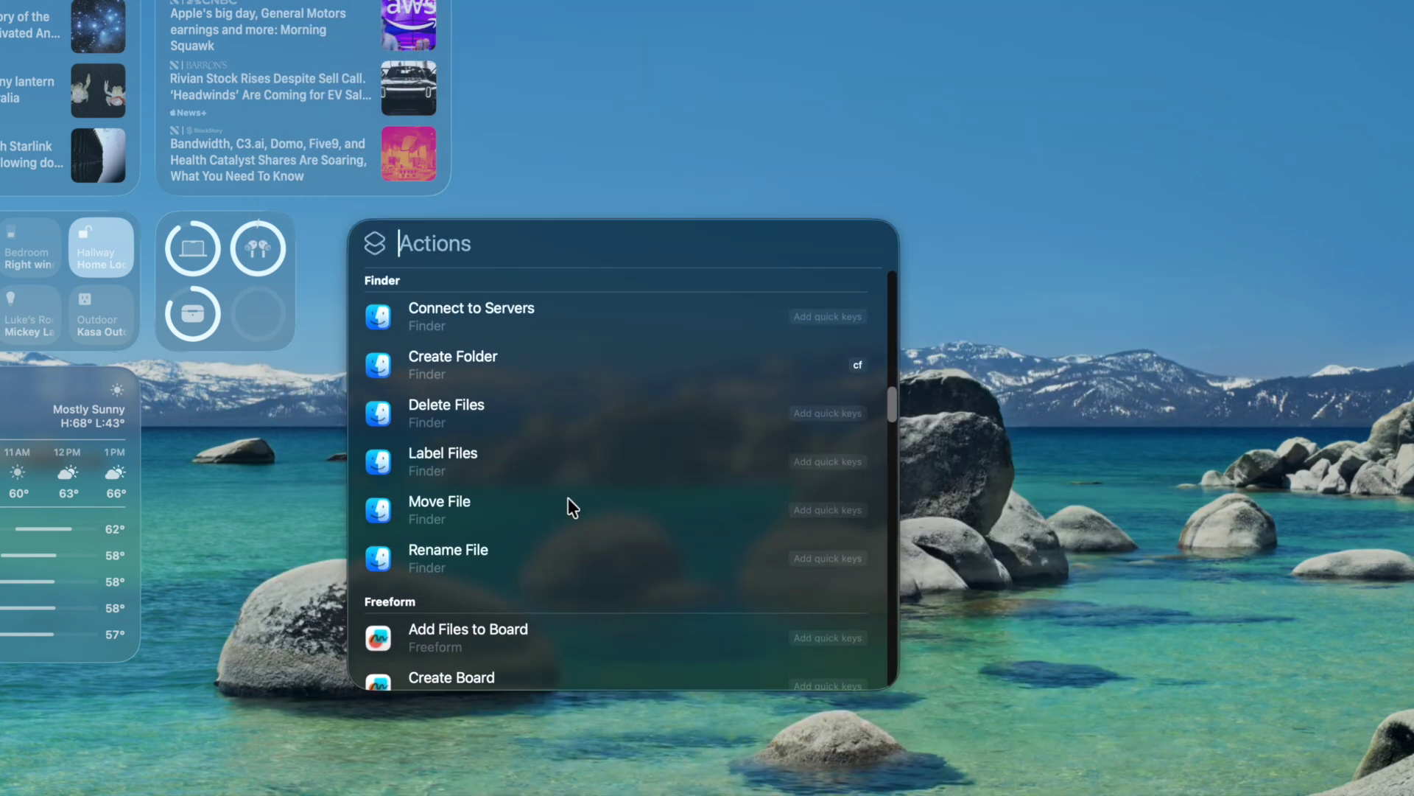
pyautogui.scroll(-15, 456, 364)
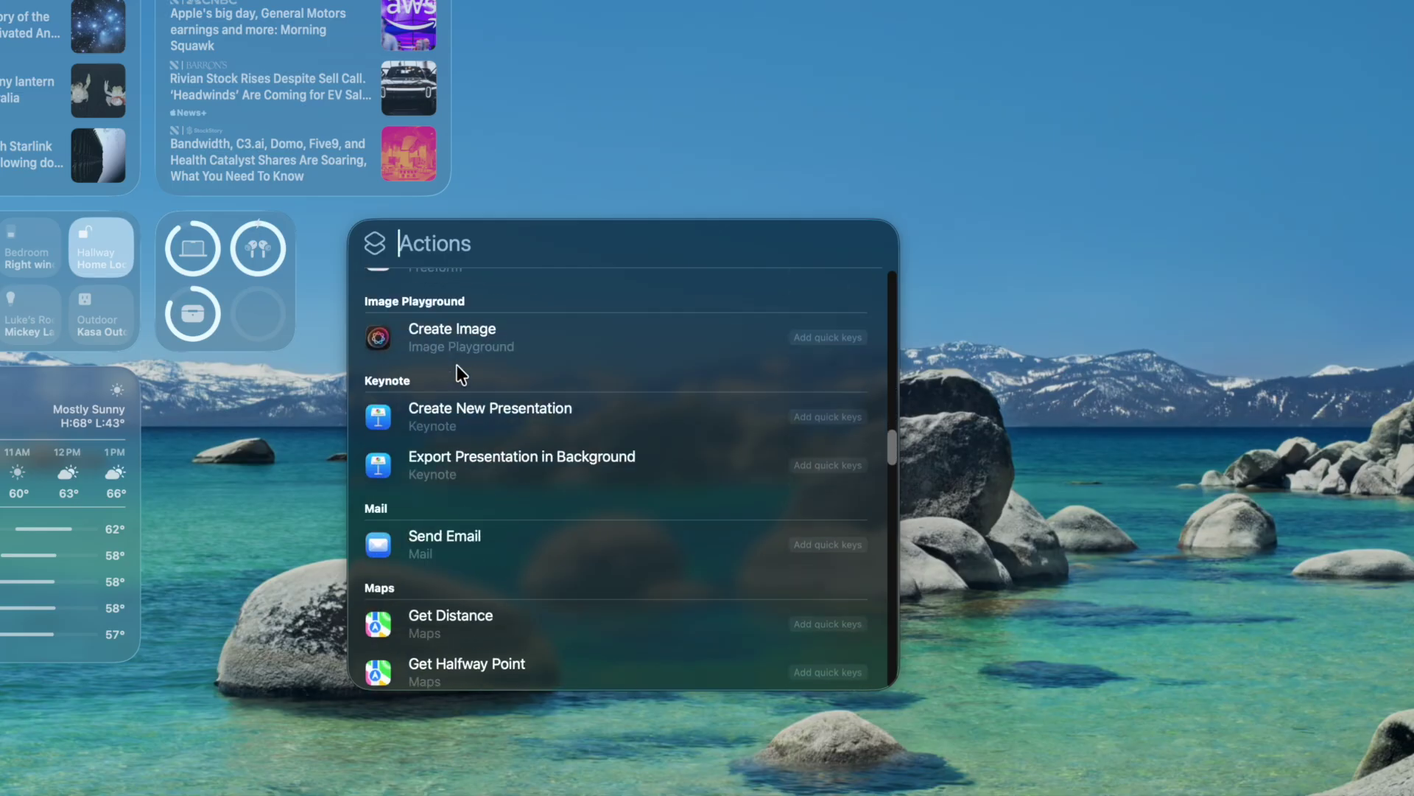
pyautogui.scroll(-15, 457, 365)
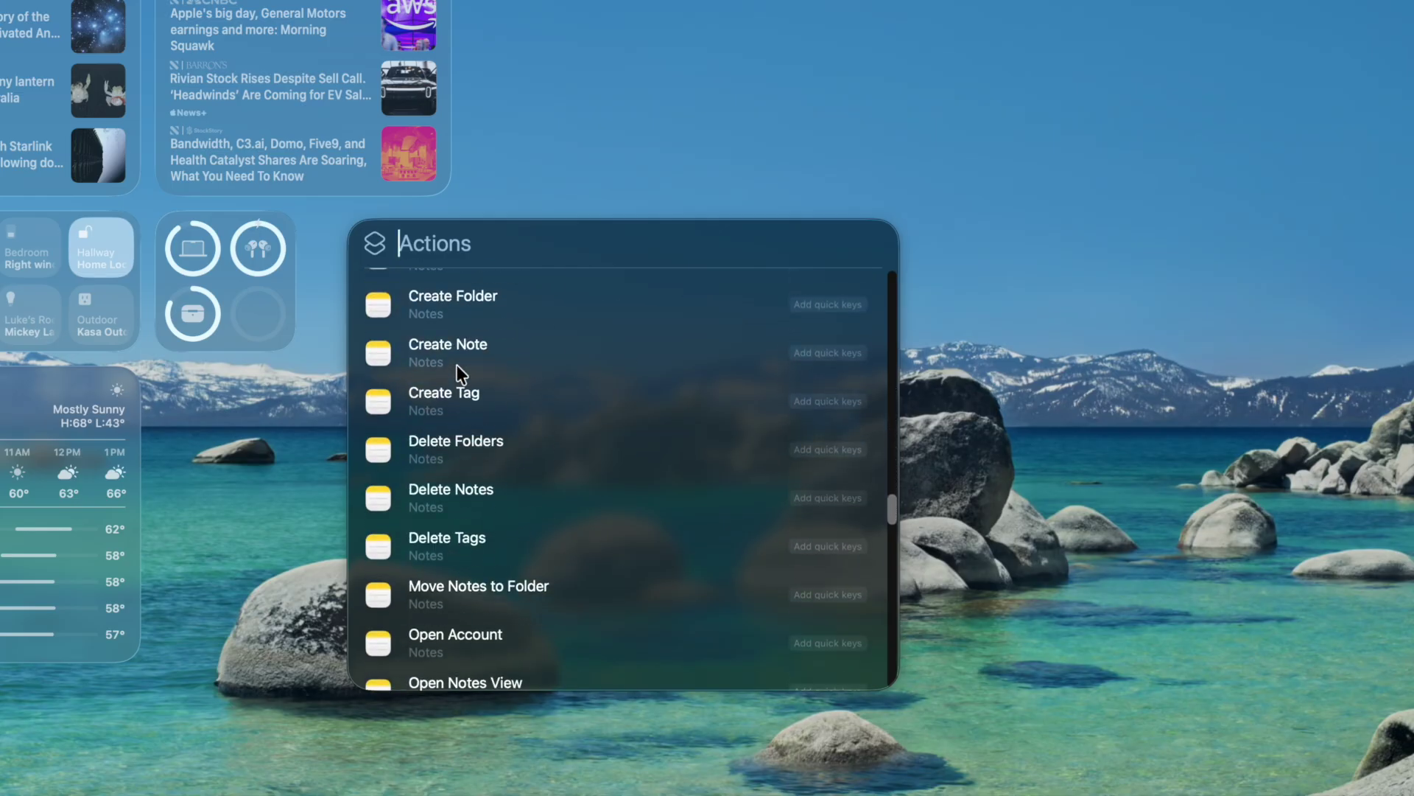
pyautogui.scroll(-10, 457, 365)
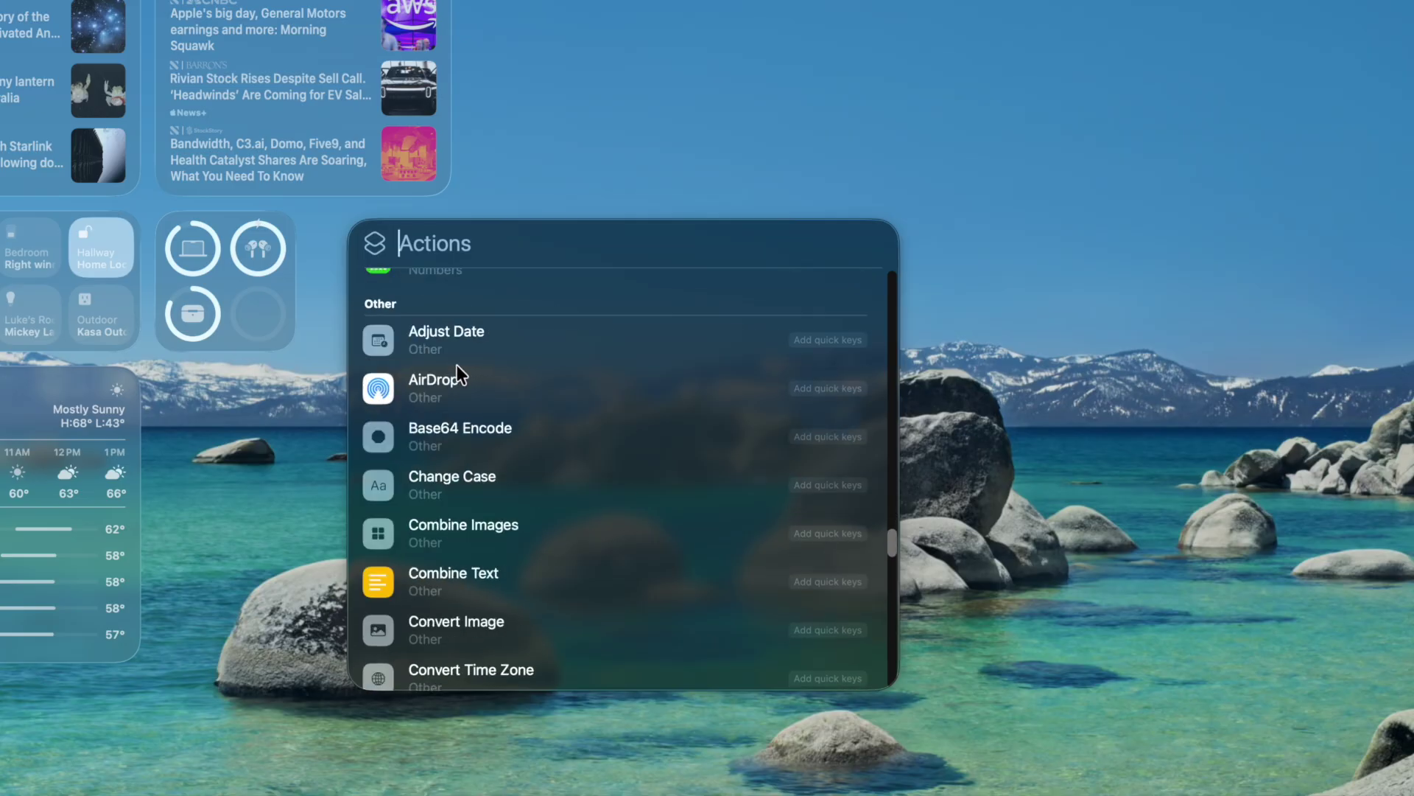
# Return to the suggestions in Spotlight's Actions list and run News' "Show stories from Today" with the quick keys "stf"
pyautogui.scroll(-2, 456, 364)
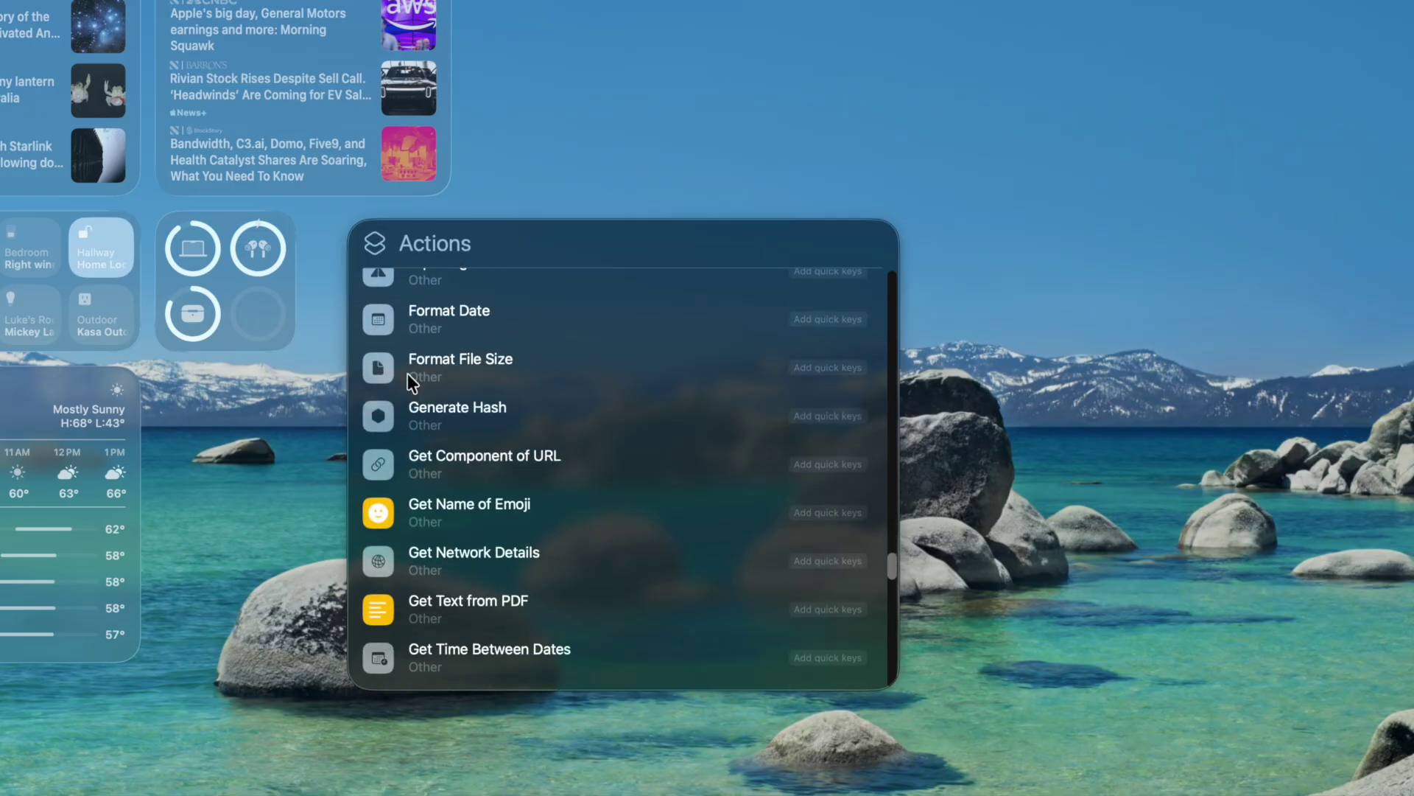
pyautogui.scroll(8, 409, 368)
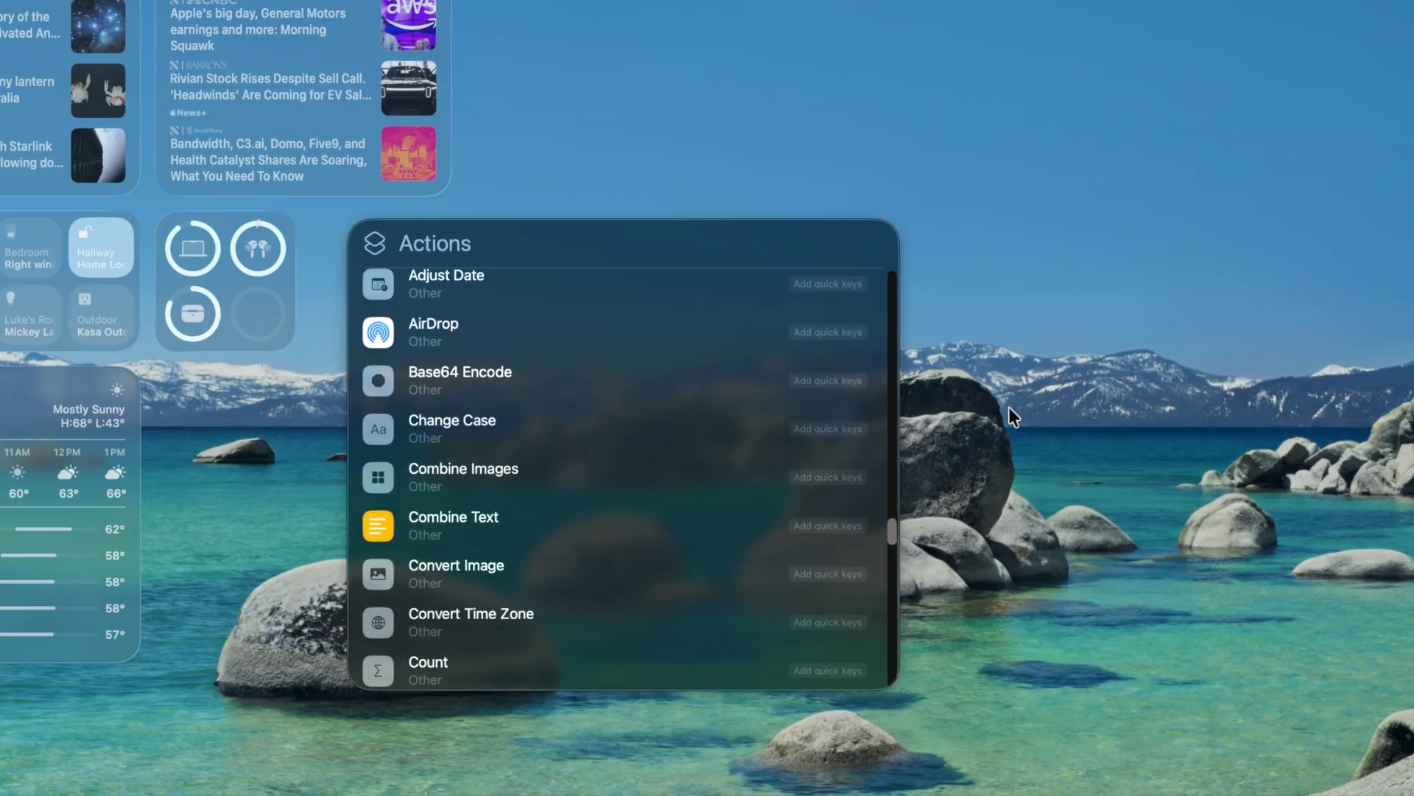
pyautogui.scroll(15, 757, 370)
pyautogui.scroll(15, 757, 370)
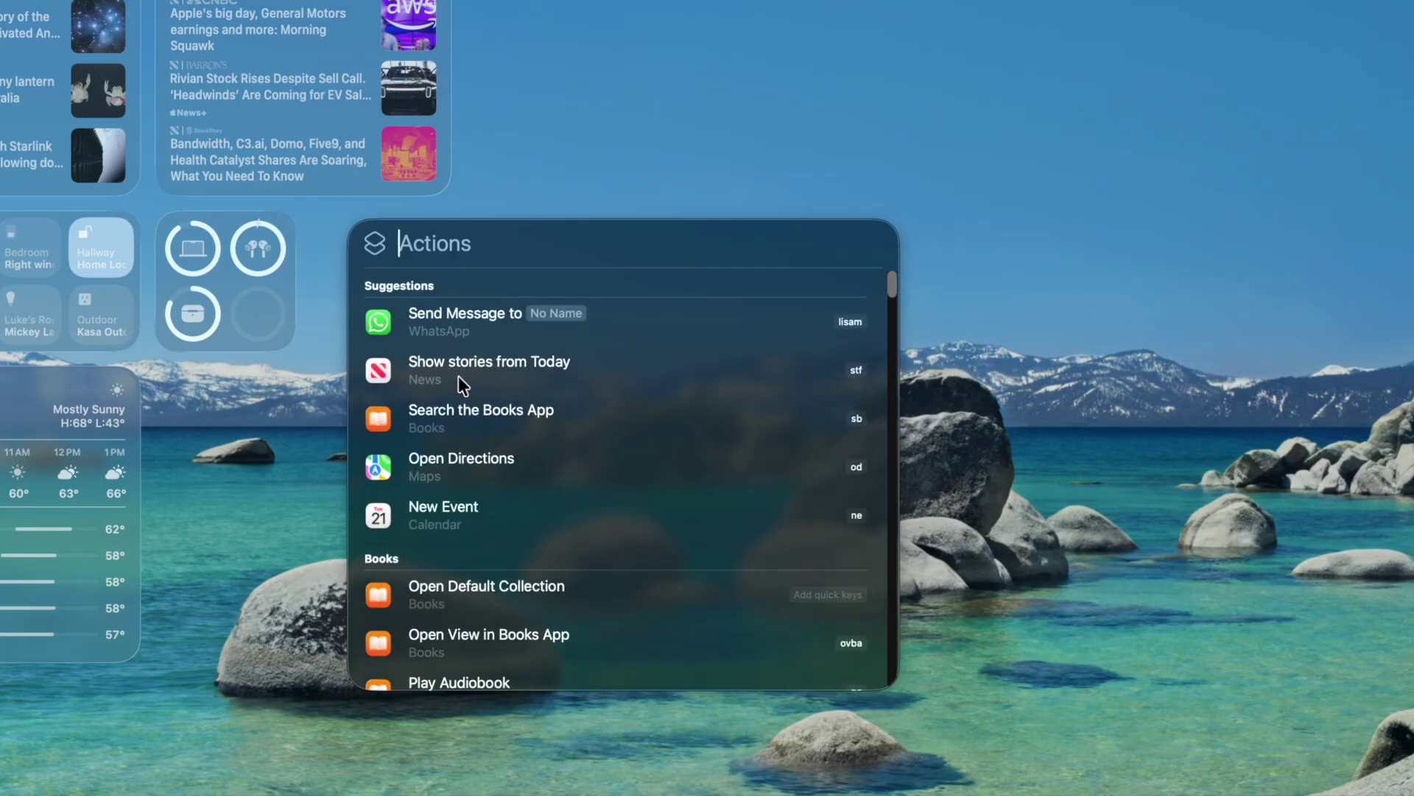
pyautogui.write('stf')
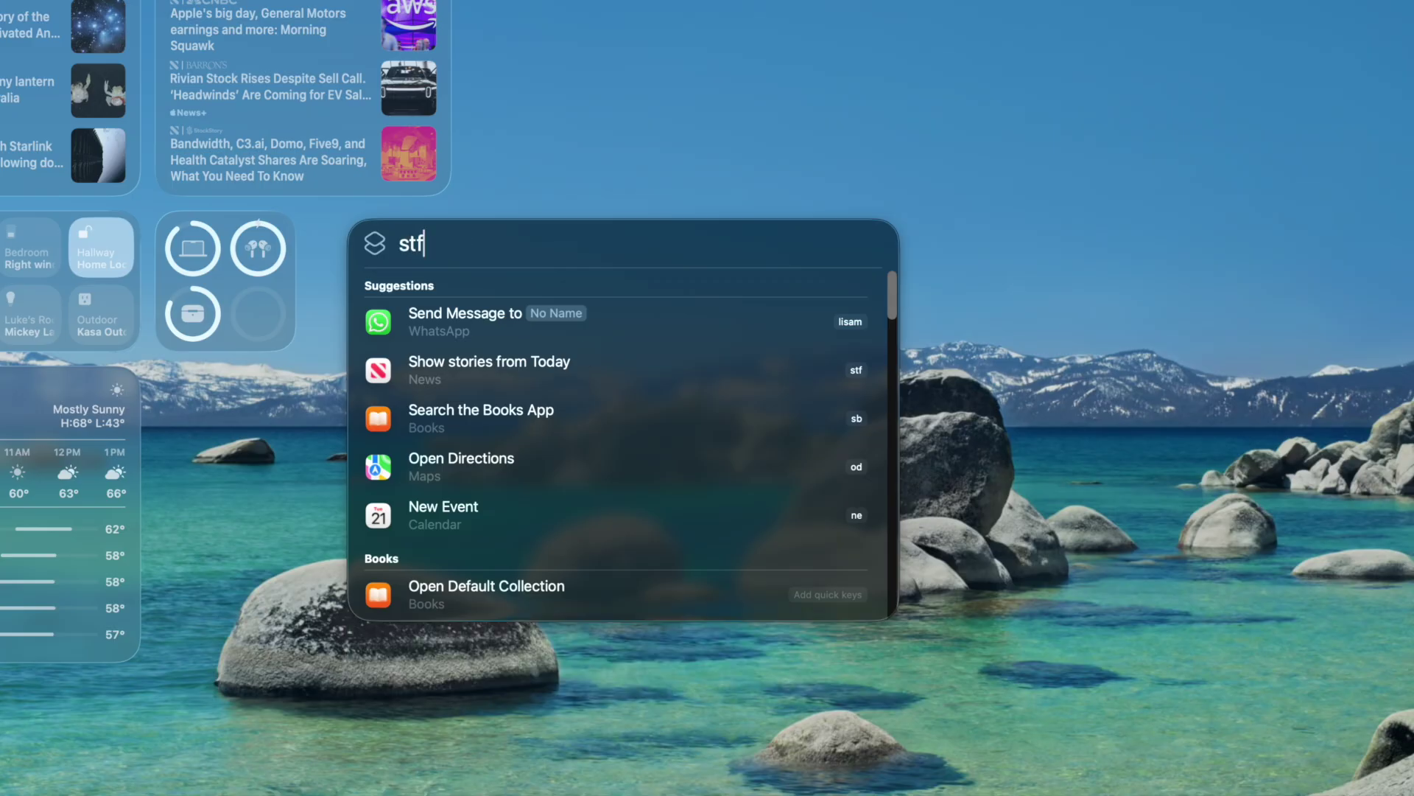
pyautogui.press('Return')
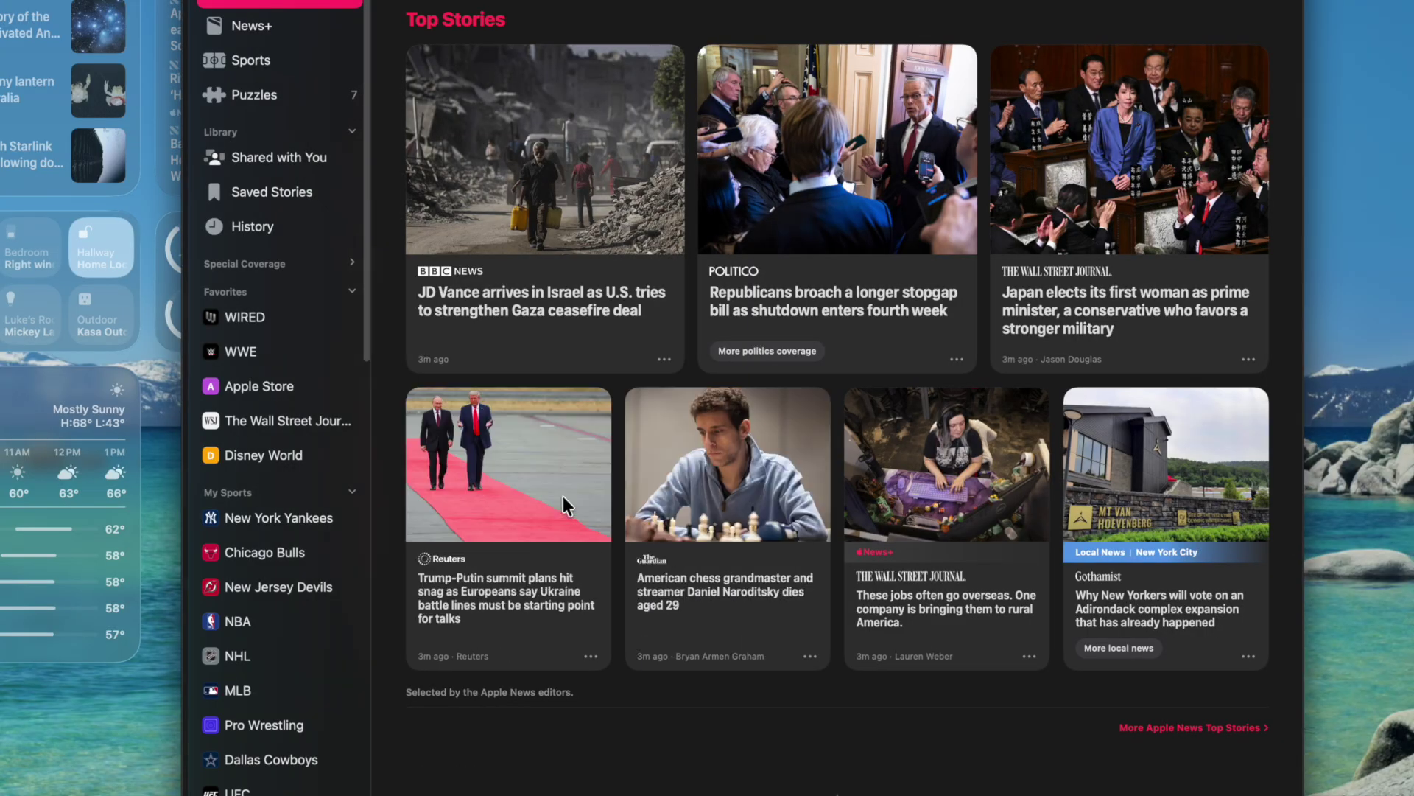
# Hide News, reopen Spotlight and clear both the "stf" query and the Actions filter
pyautogui.press('super+h')
pyautogui.press('super+space')
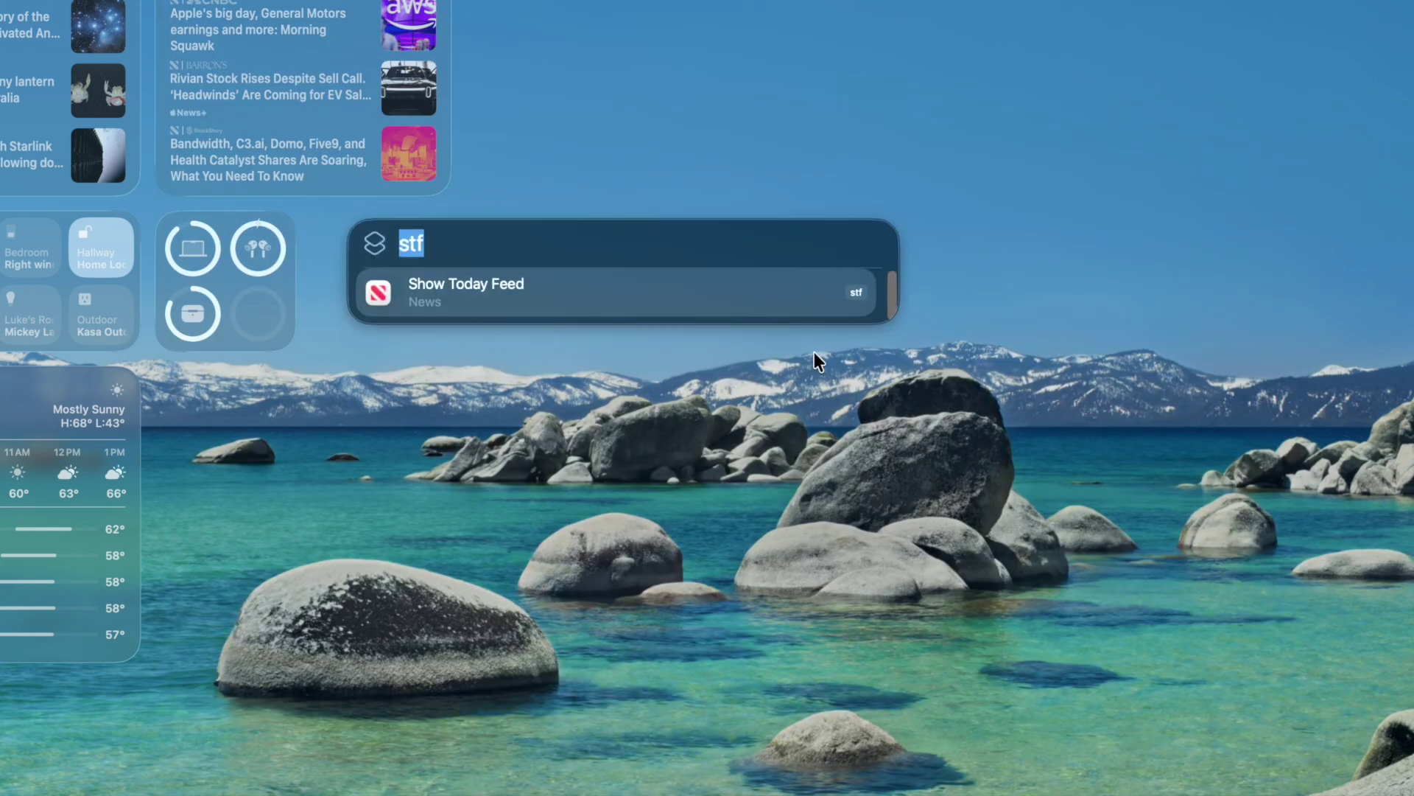
pyautogui.press('BackSpace')
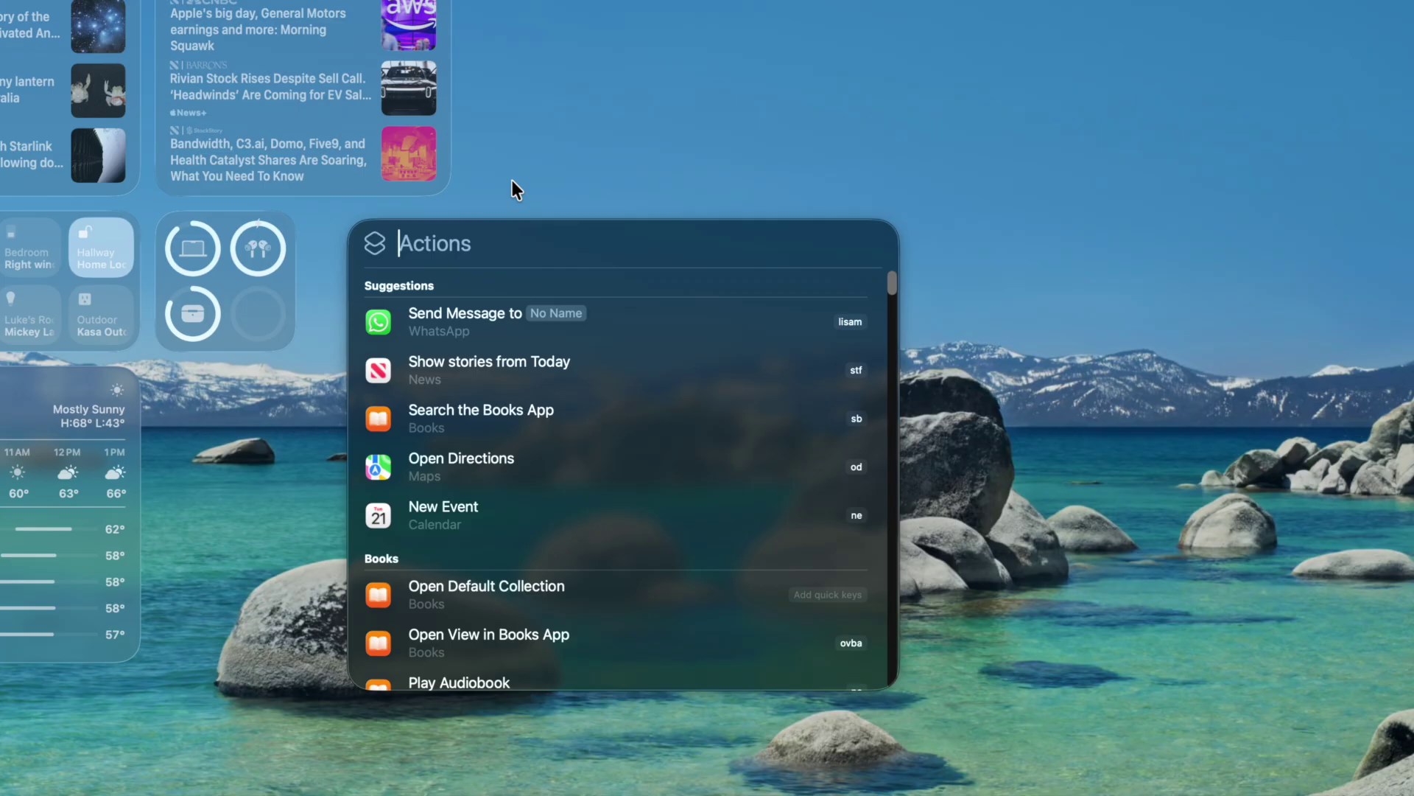
pyautogui.click(374, 242)
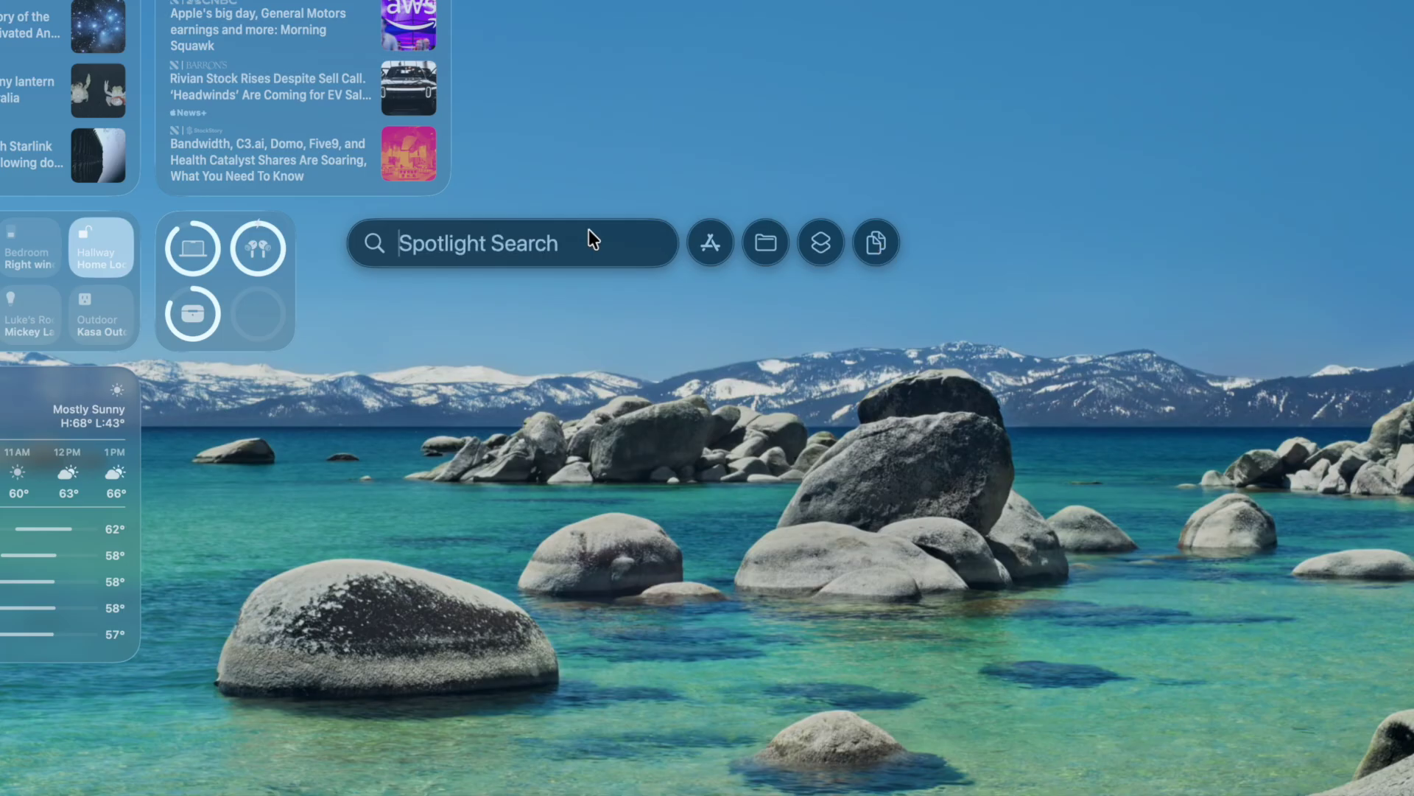
# Show Spotlight's clipboard history, view its Clear History and Settings options, and close Spotlight
pyautogui.press('super+4')
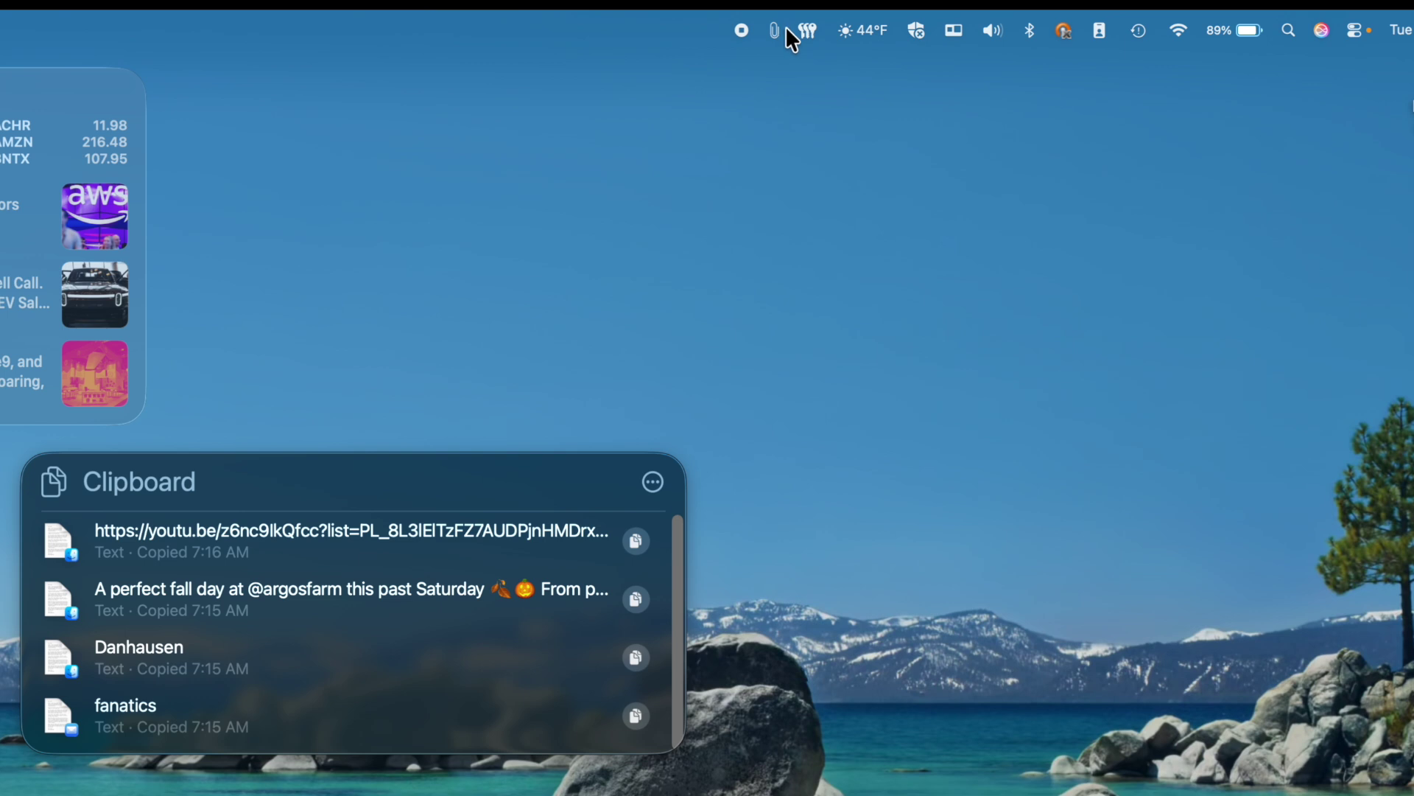
pyautogui.click(775, 31)
pyautogui.click(772, 31)
pyautogui.click(200, 483)
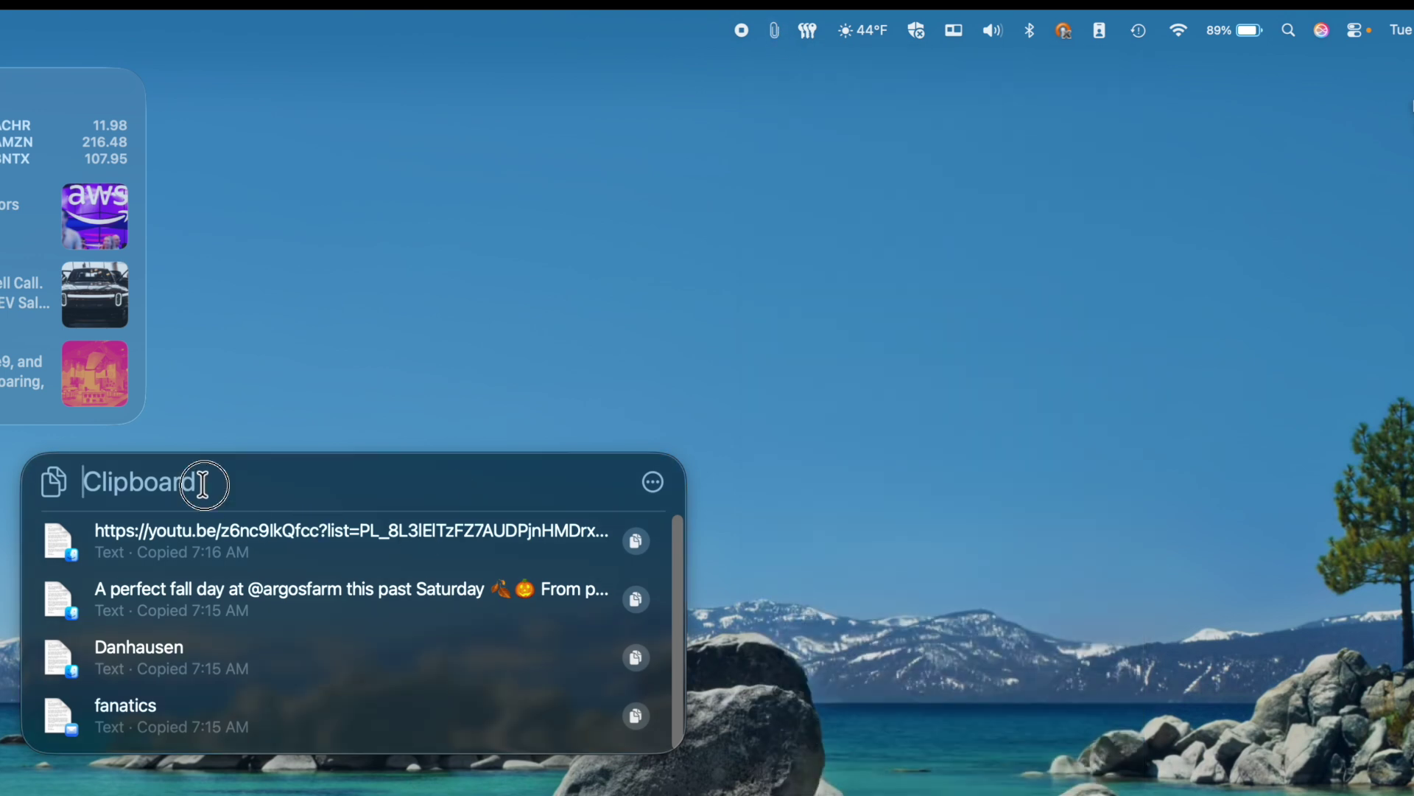
pyautogui.click(653, 482)
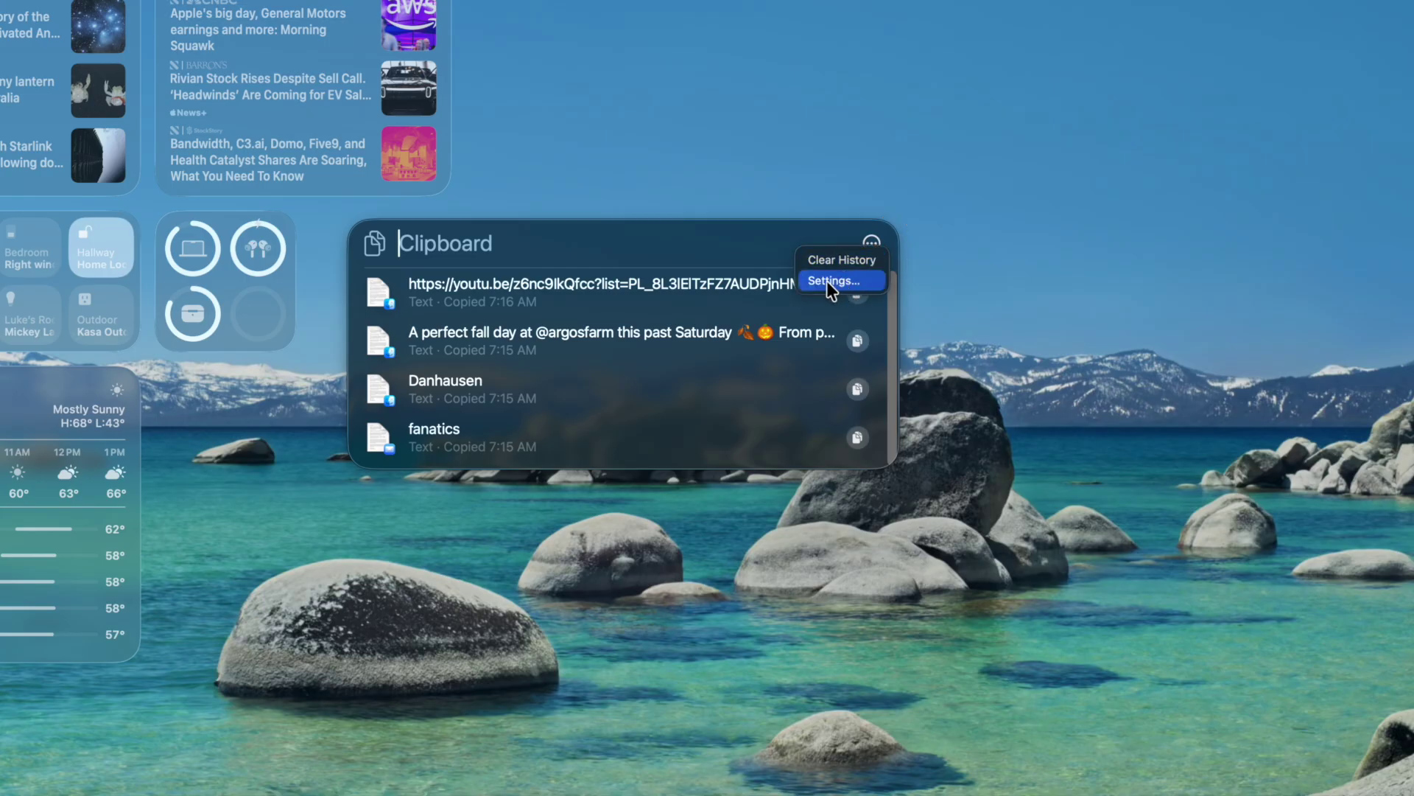
pyautogui.click(629, 240)
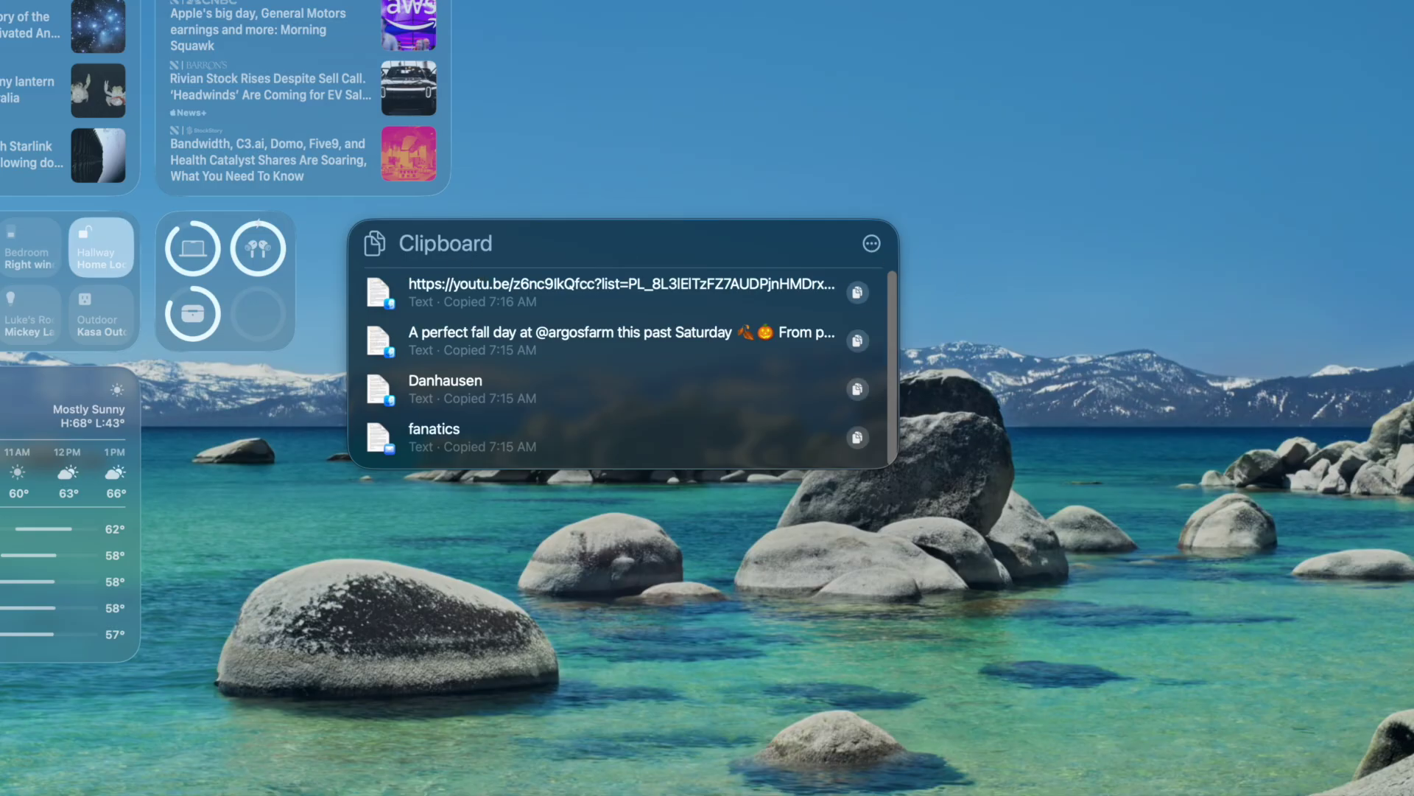
pyautogui.press('Escape')
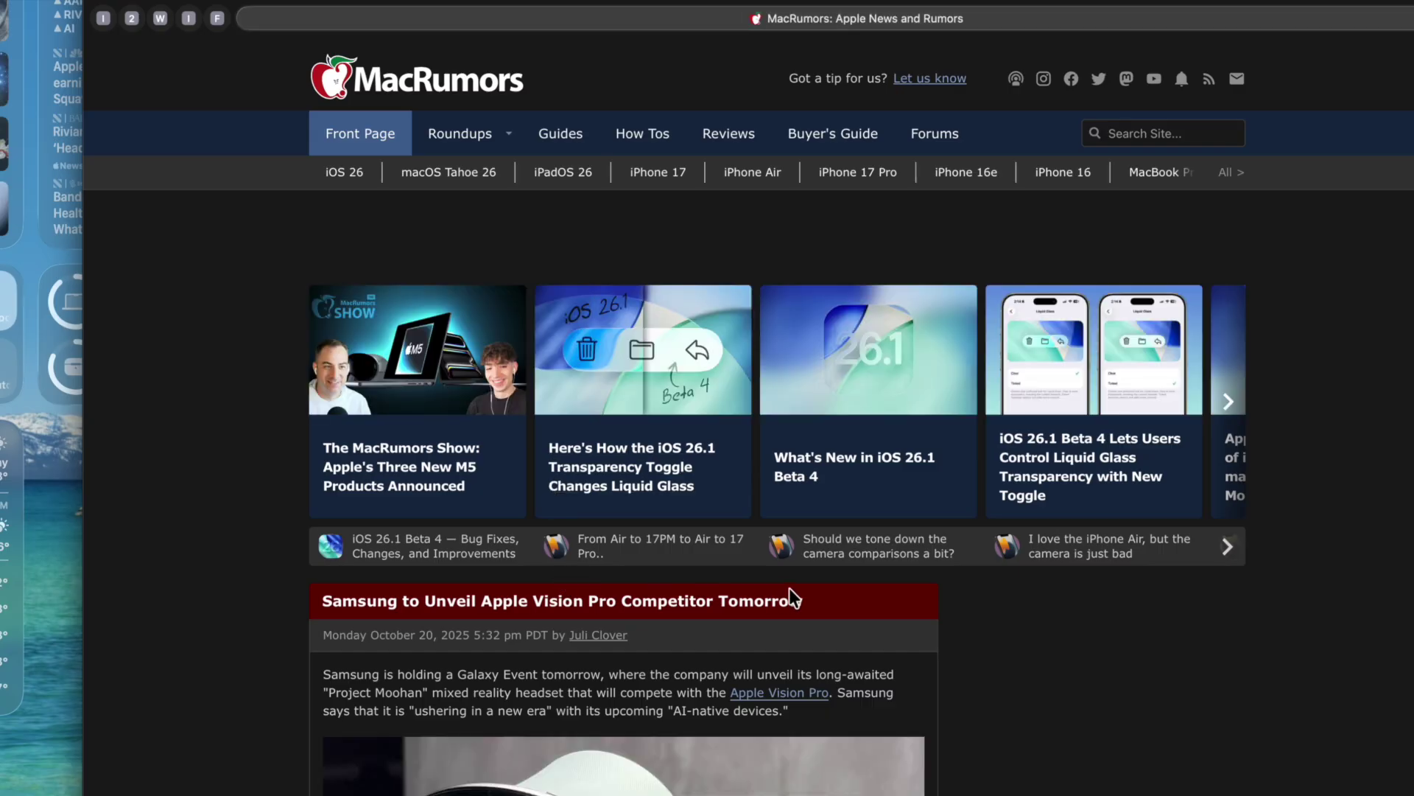
# Copy MacRumors' headline "Samsung to Unveil Apple Vision Pro Competitor Tomorrow", launch "New Note with Date.app" from Spotlight, and paste the headline into its prompt
pyautogui.moveTo(802, 600); pyautogui.dragTo(317, 599)
pyautogui.press('super+c')
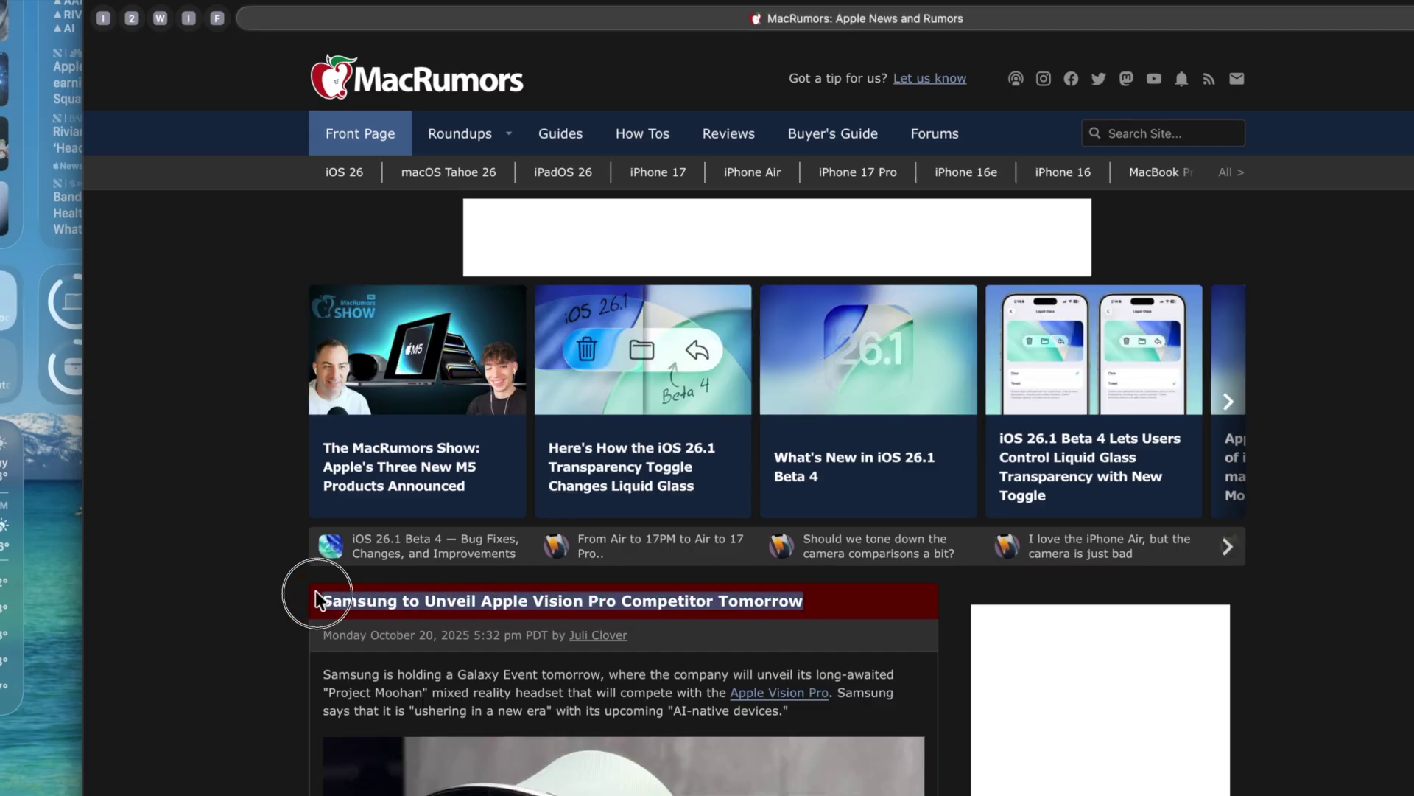
pyautogui.press('super+space')
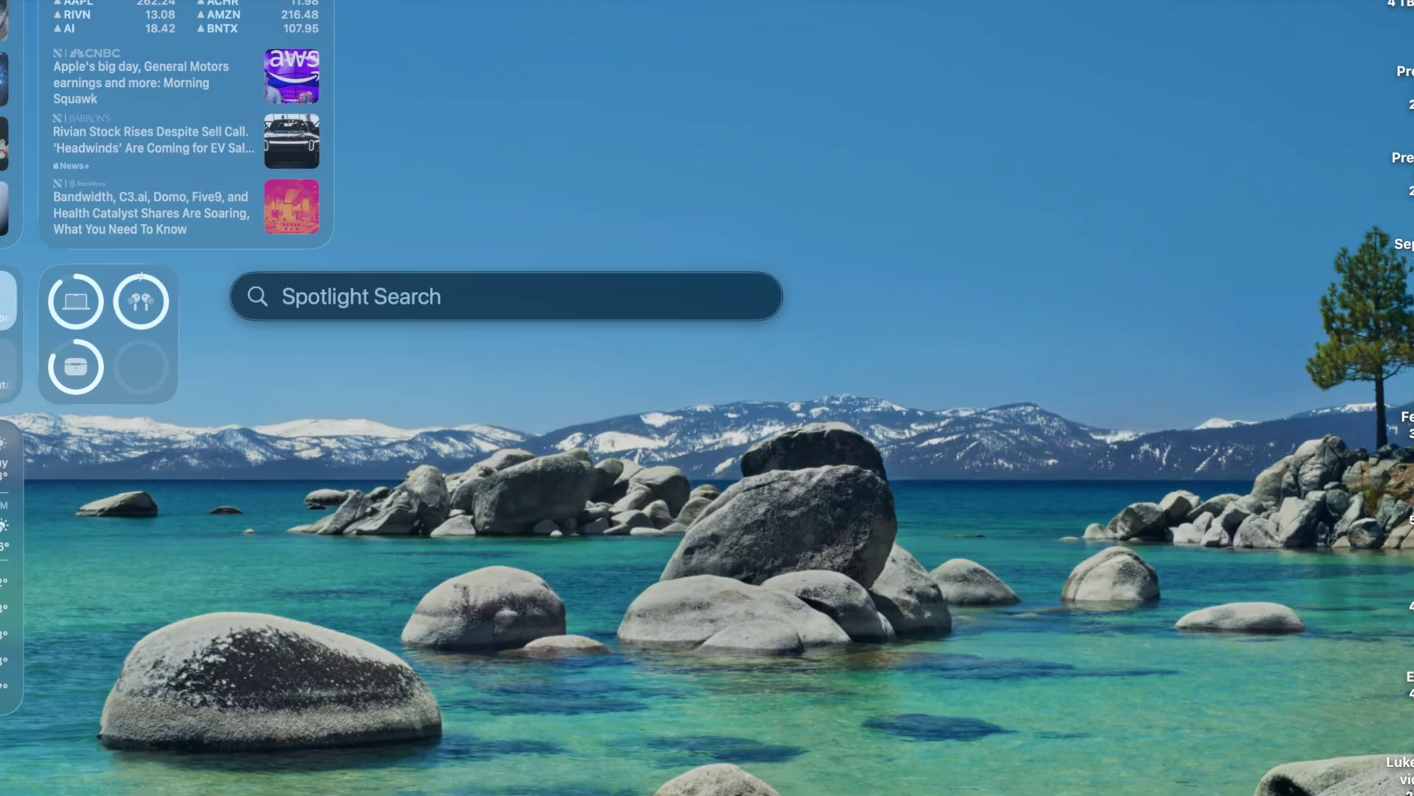
pyautogui.write('NEw note')
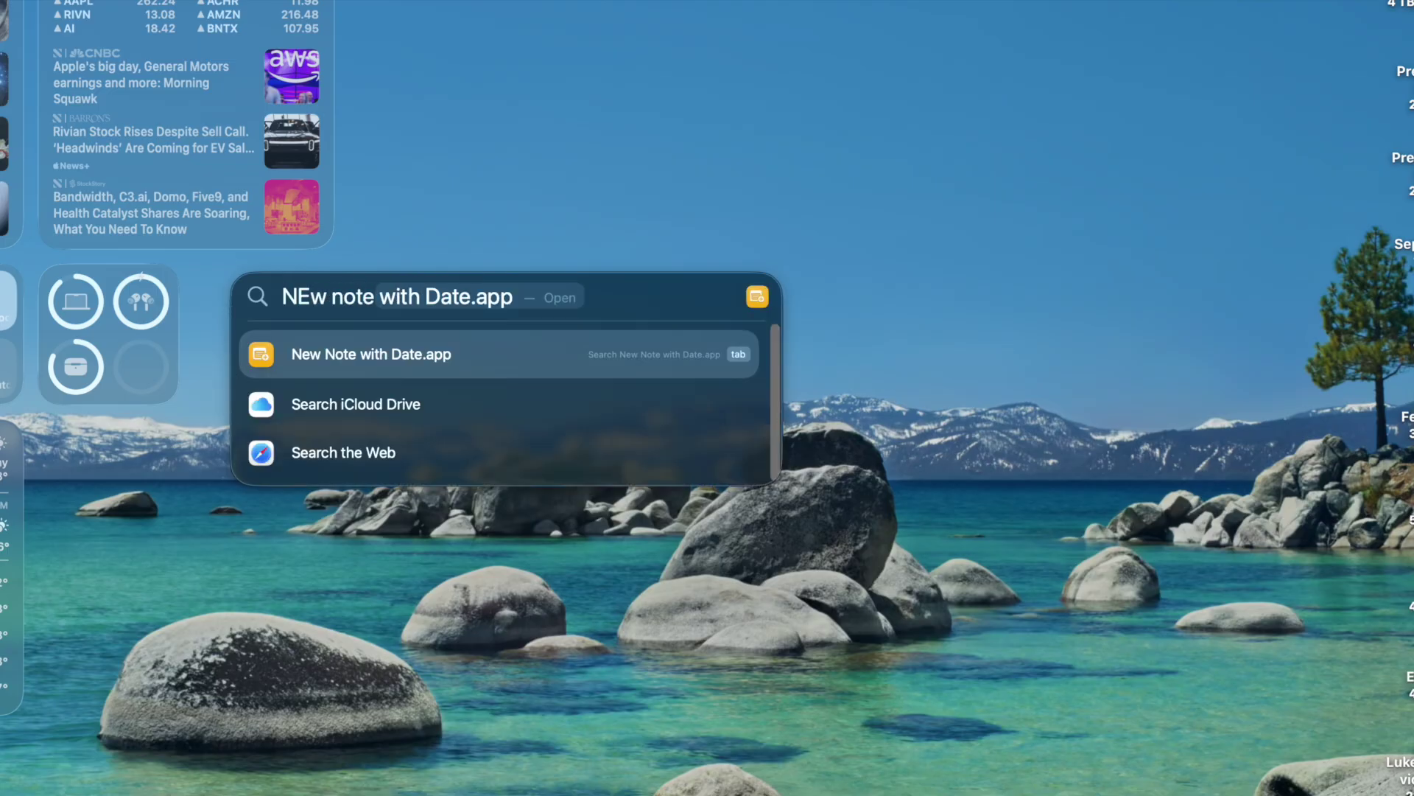
pyautogui.click(369, 379)
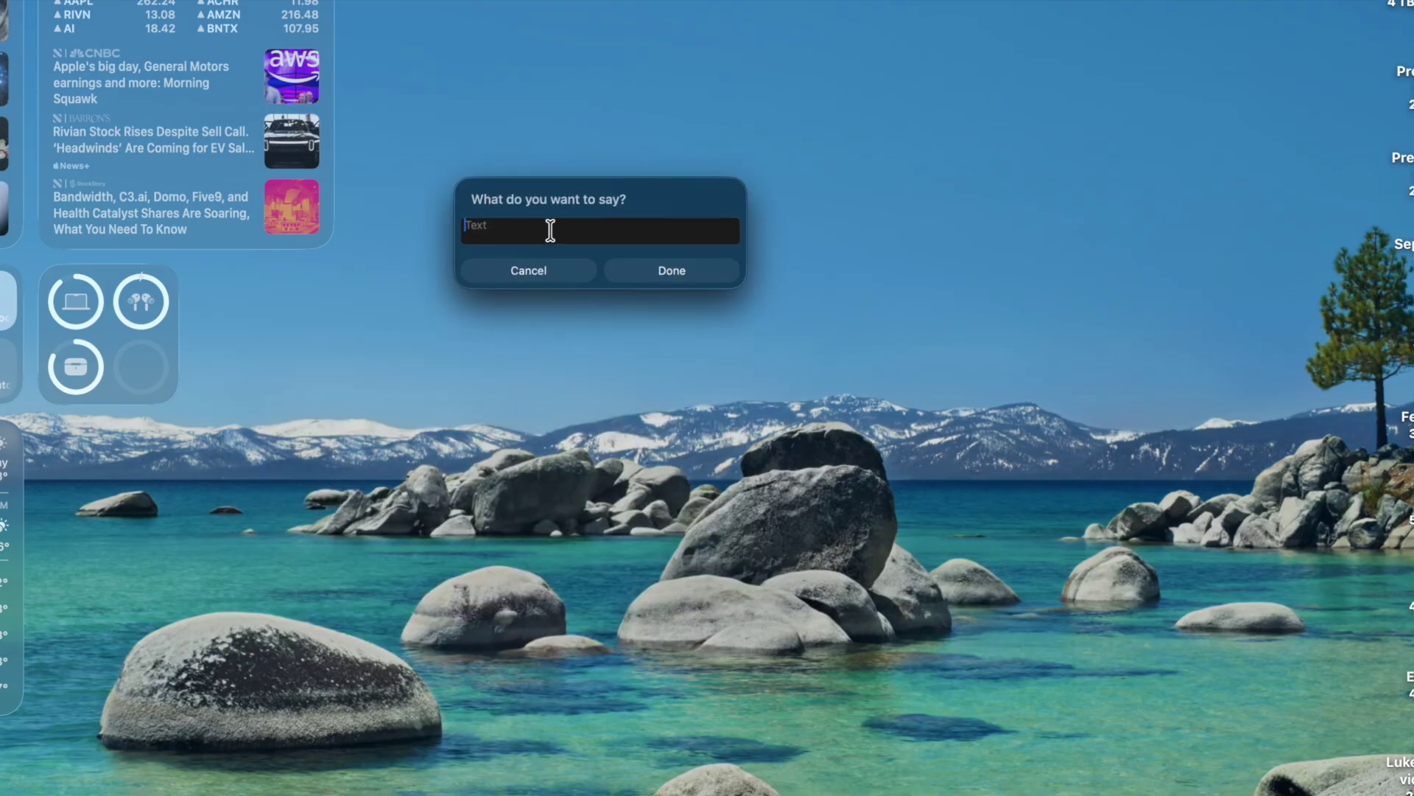
pyautogui.press('super+v')
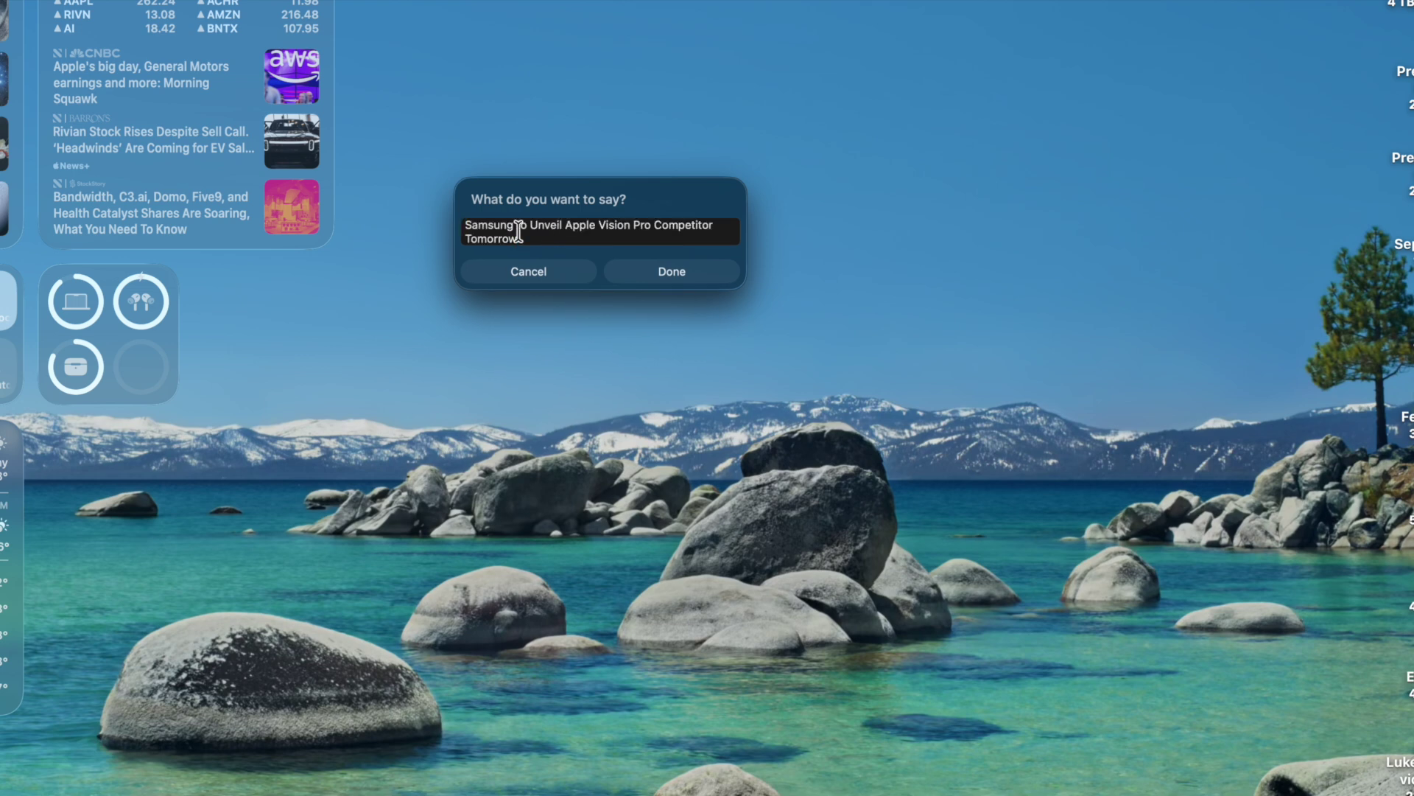
# Clear the previous Spotlight query and copy the Samsung headline entry from the clipboard history
pyautogui.tripleClick(592, 232)
pyautogui.press('super+space')
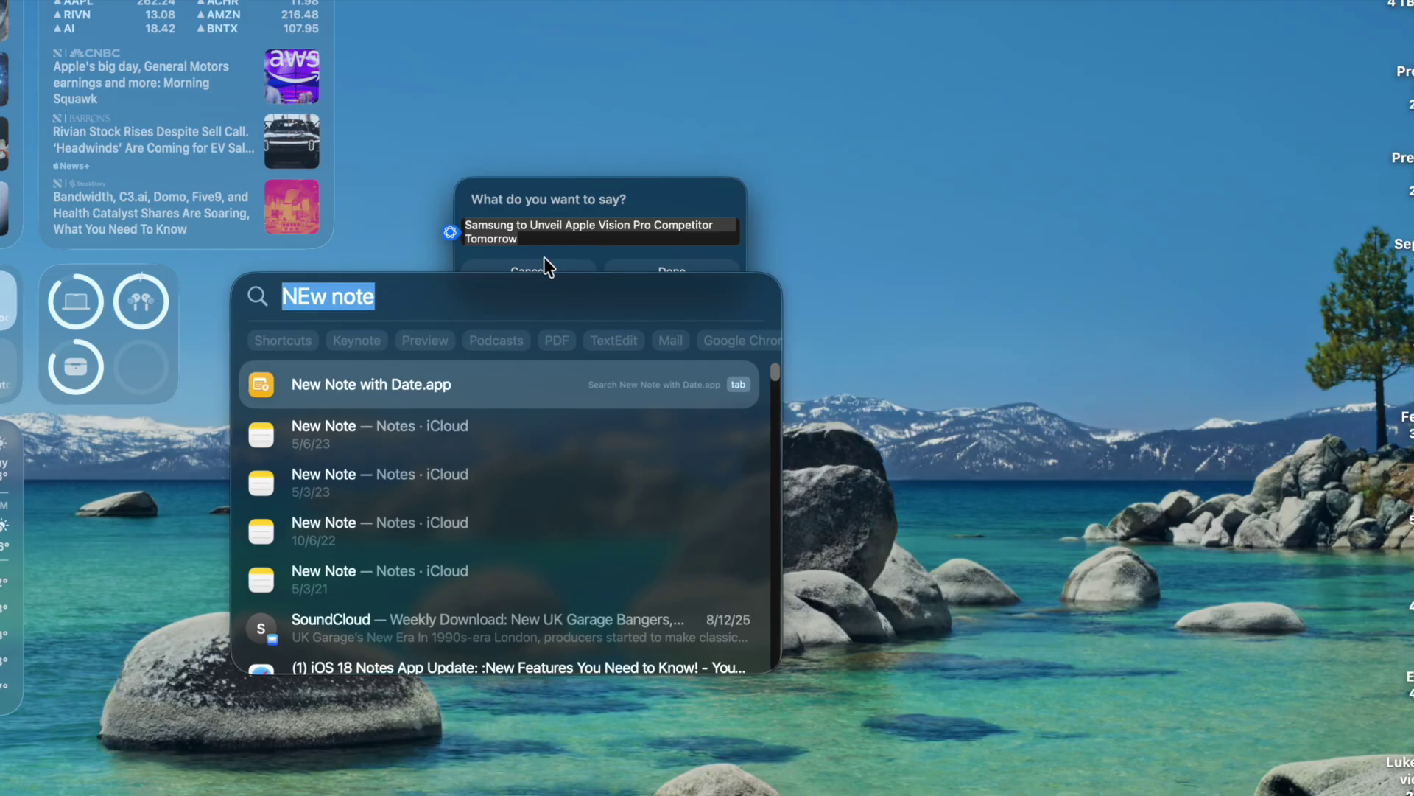
pyautogui.press('BackSpace')
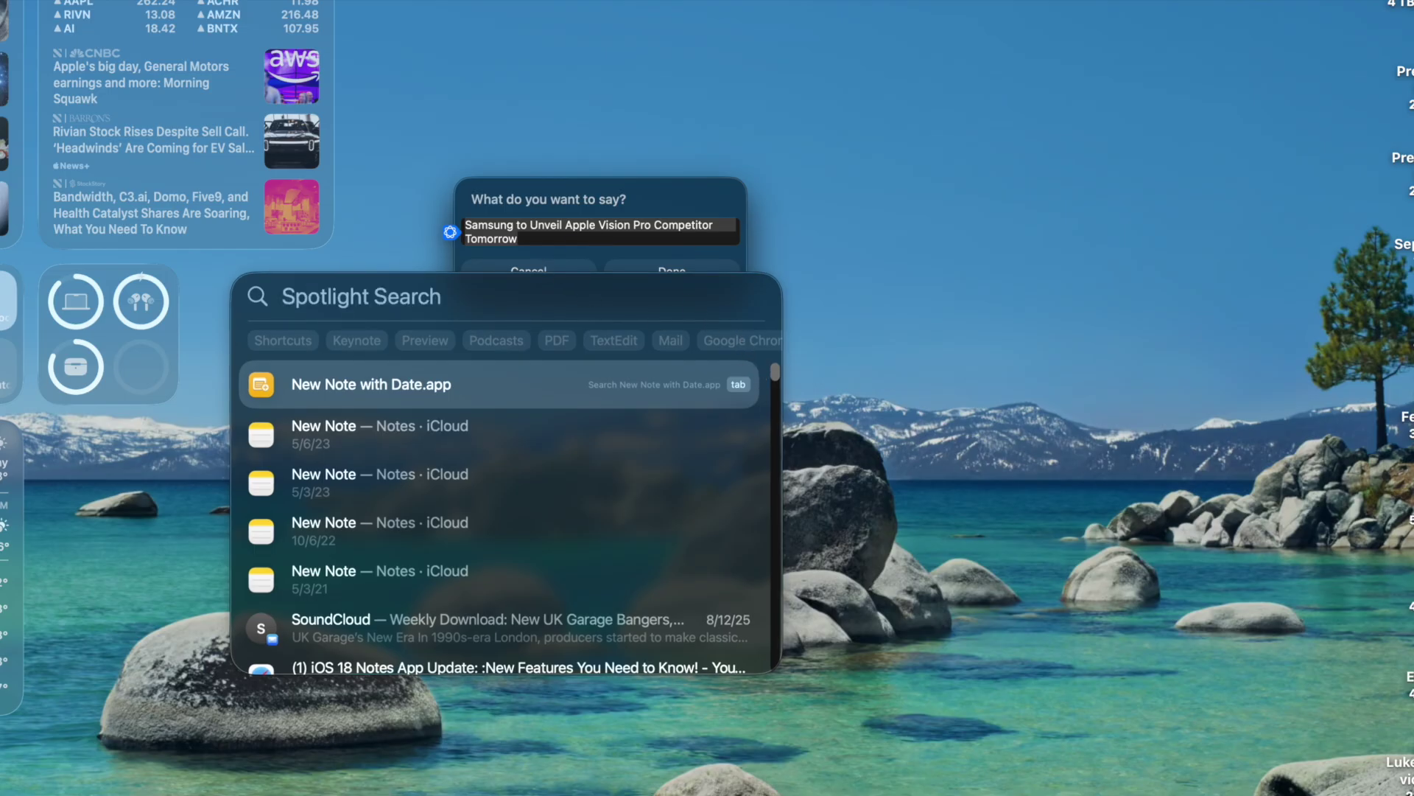
pyautogui.click(749, 293)
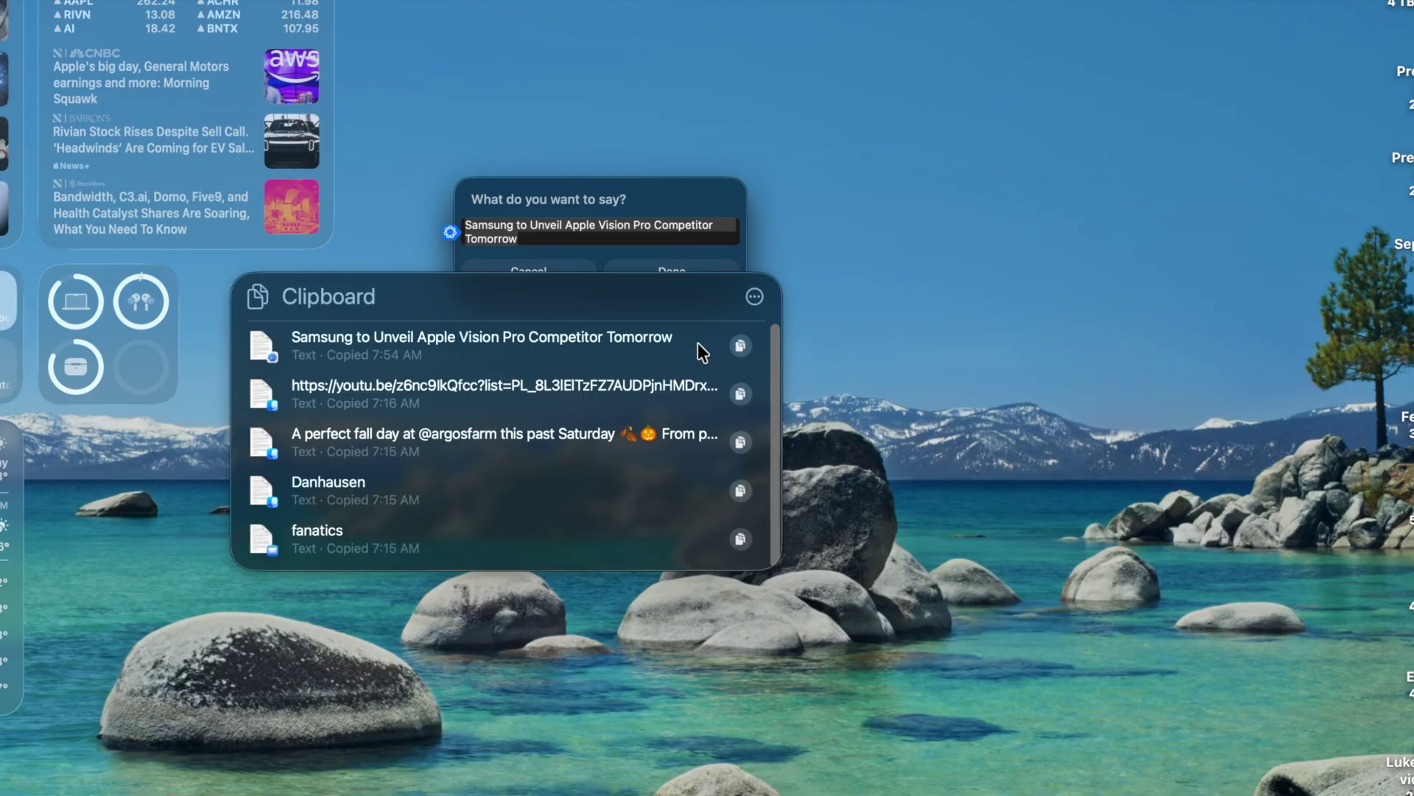
pyautogui.click(740, 345)
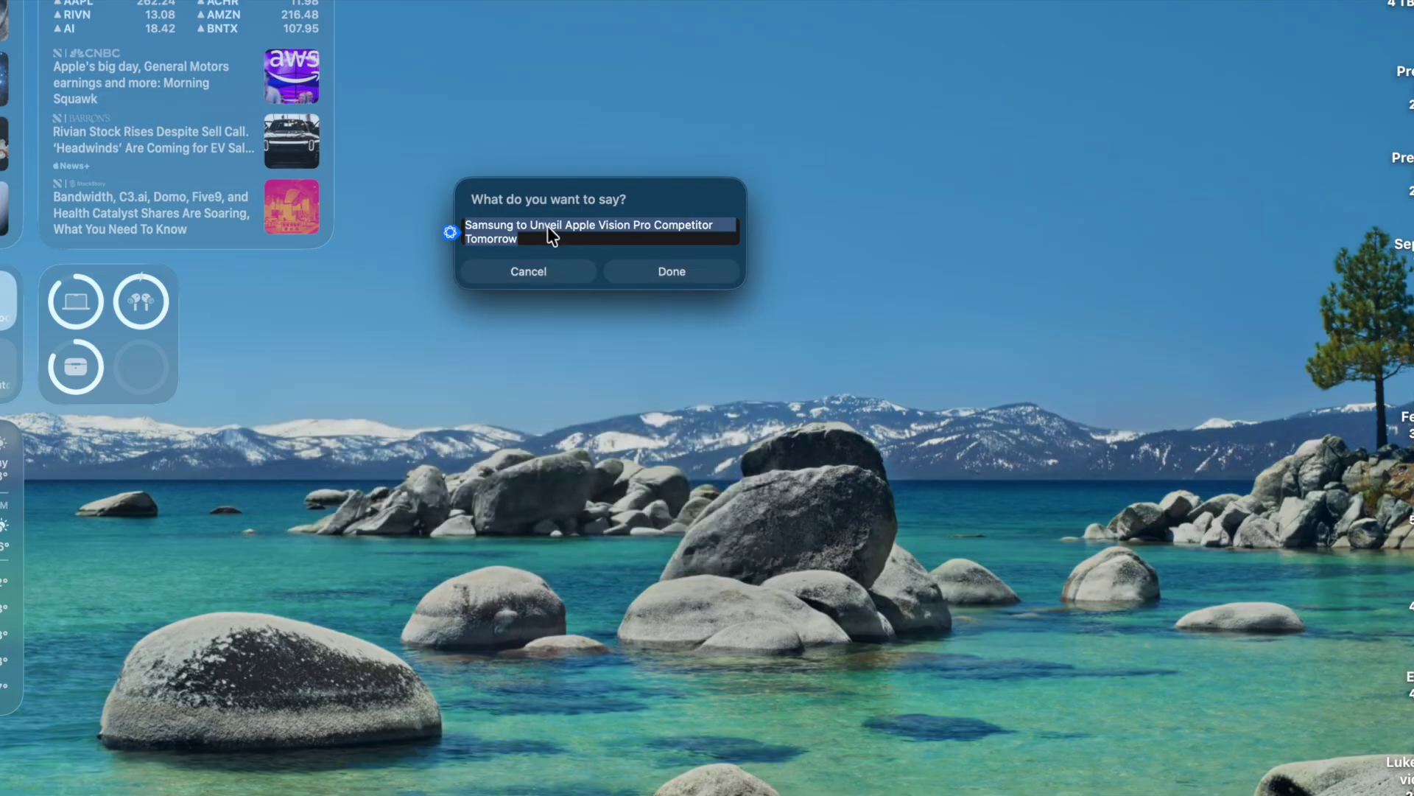
# Delete the Samsung headline from the "What do you want to say?" prompt
pyautogui.click(547, 226)
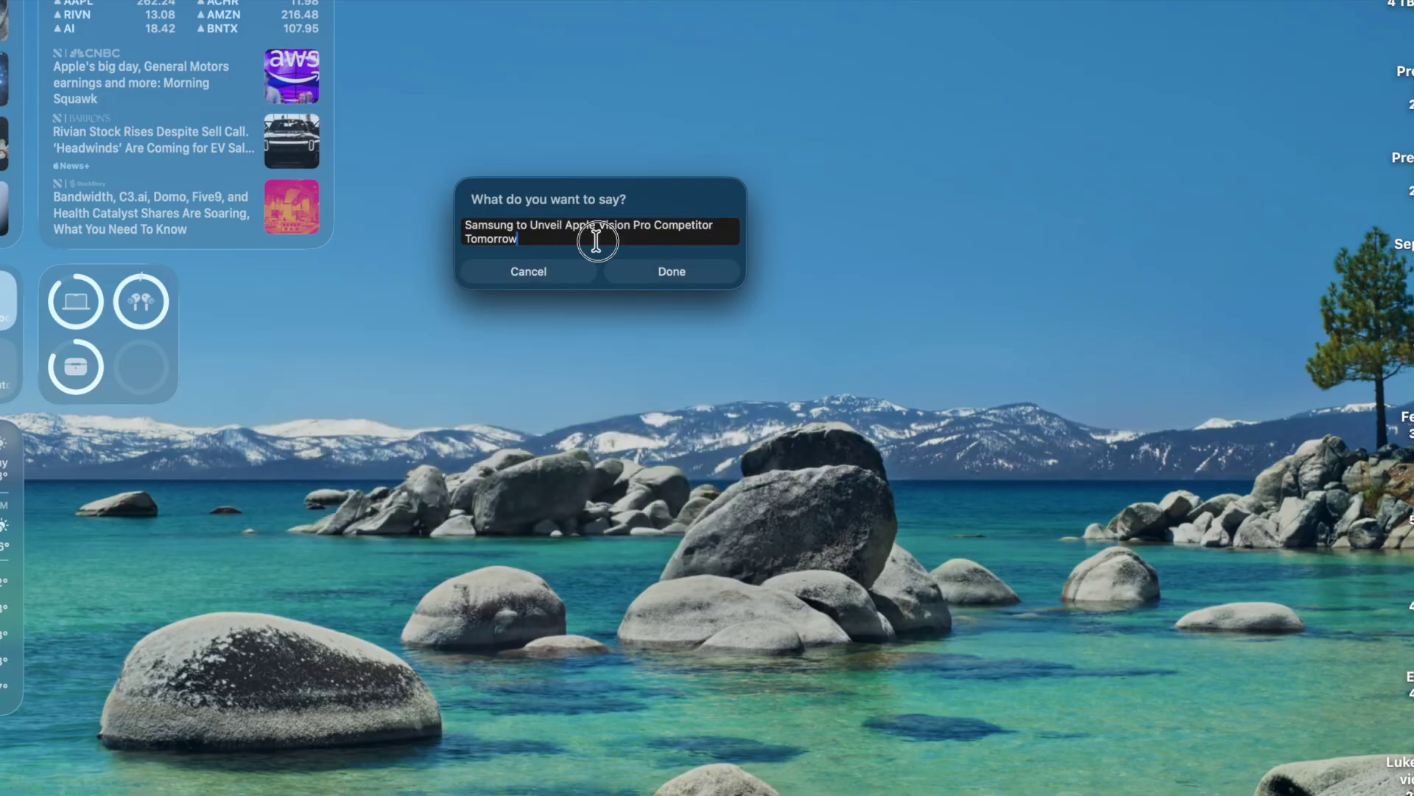
pyautogui.moveTo(598, 239); pyautogui.dragTo(445, 171)
pyautogui.press('BackSpace')
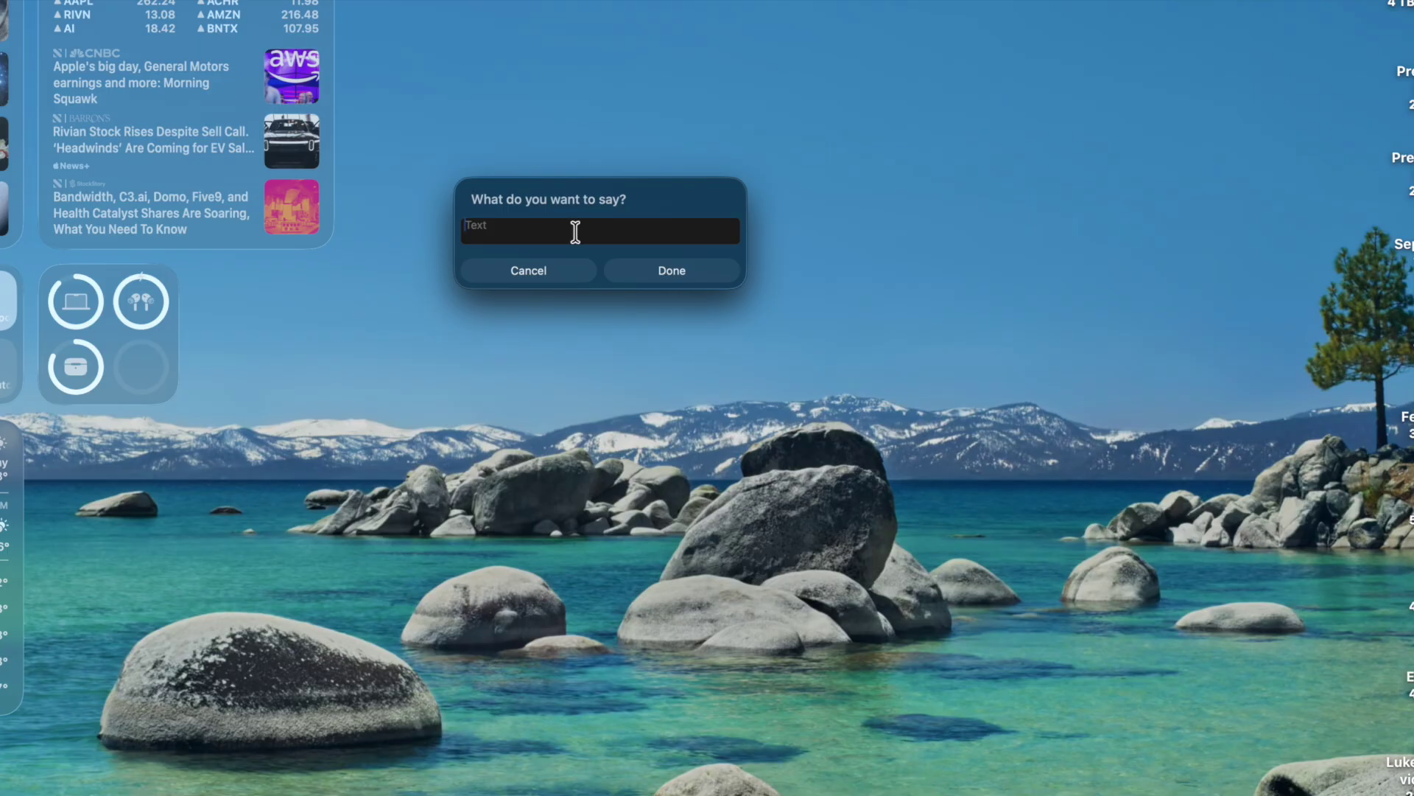
# Browse the entries in Spotlight's clipboard history and copy the YouTube link entry
pyautogui.press('super+space')
pyautogui.press('super+3')
pyautogui.press('super+4')
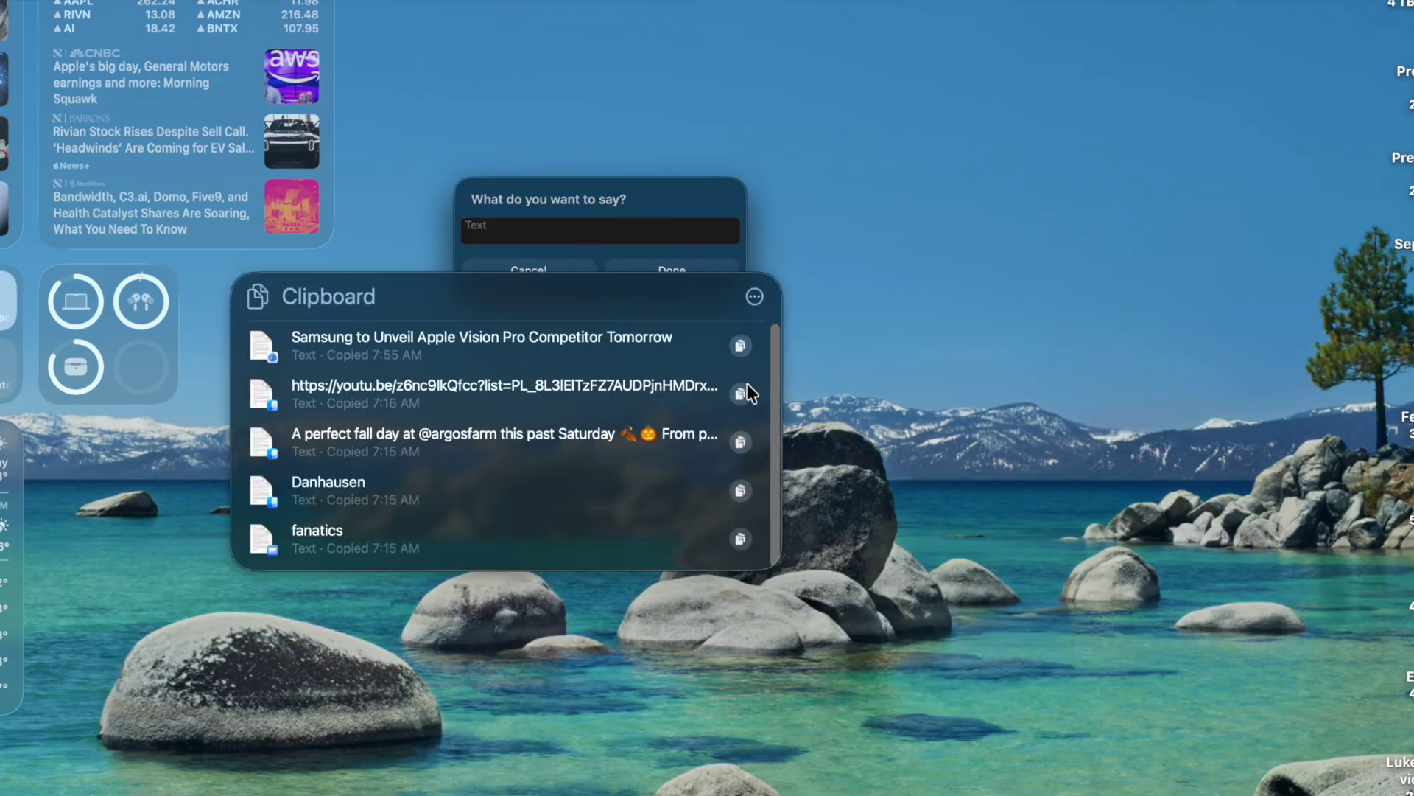
pyautogui.press('Down')
pyautogui.press('Down')
pyautogui.press('Down')
pyautogui.press('Down')
pyautogui.press('Down')
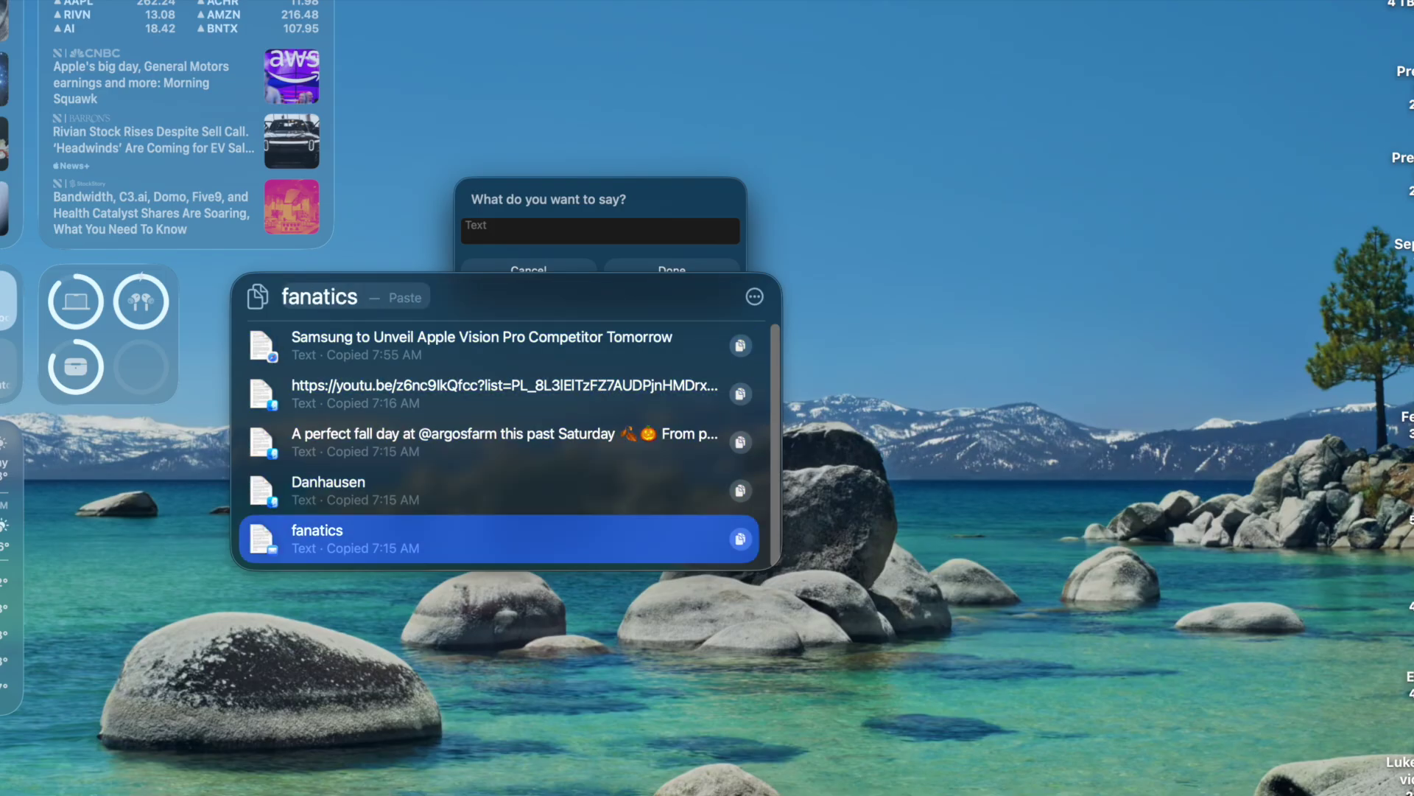
pyautogui.press('Up')
pyautogui.press('Up')
pyautogui.press('Up')
pyautogui.press('Up')
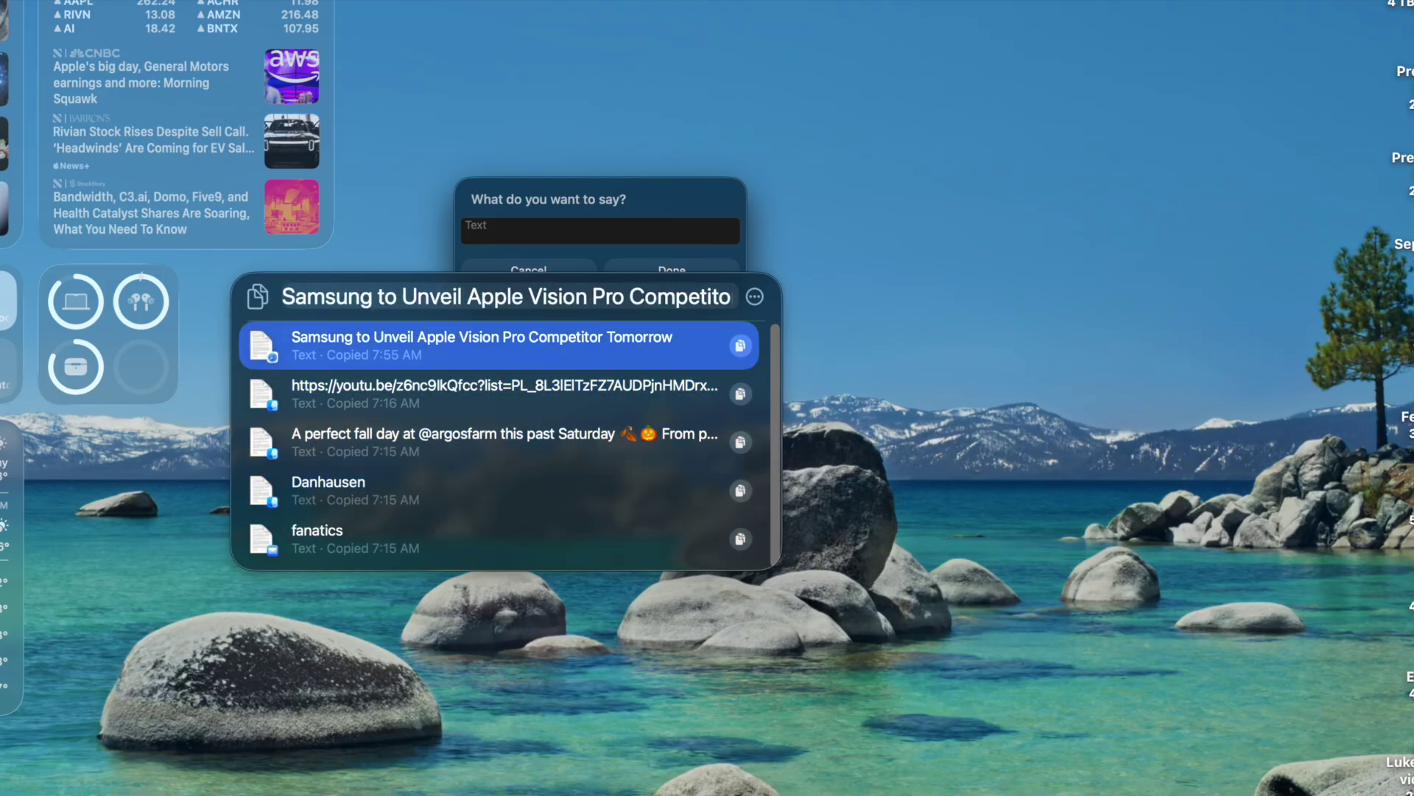
pyautogui.click(744, 395)
# Paste the copied YouTube link into the "What do you want to say?" prompt and submit it to create the dated note
pyautogui.click(539, 230)
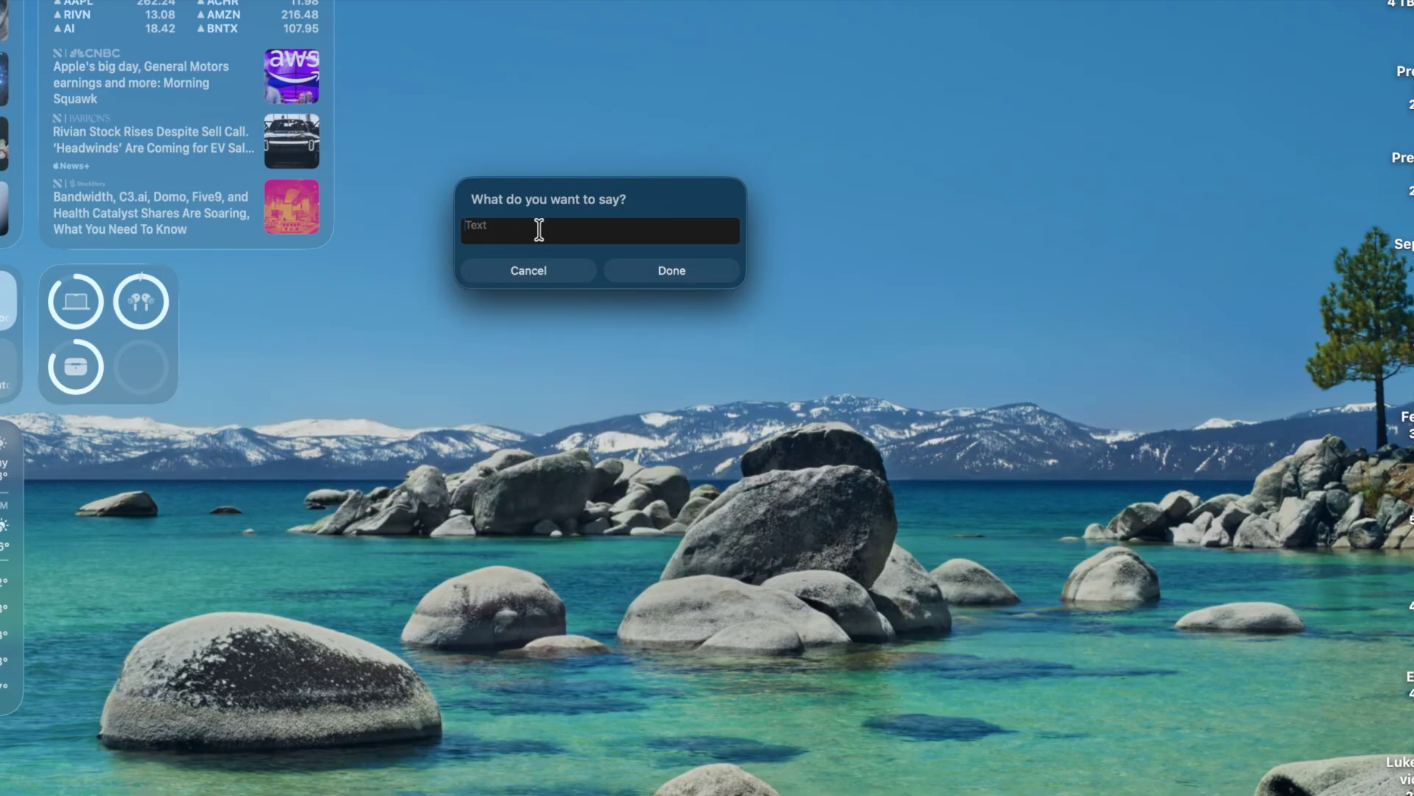
pyautogui.press('super+v')
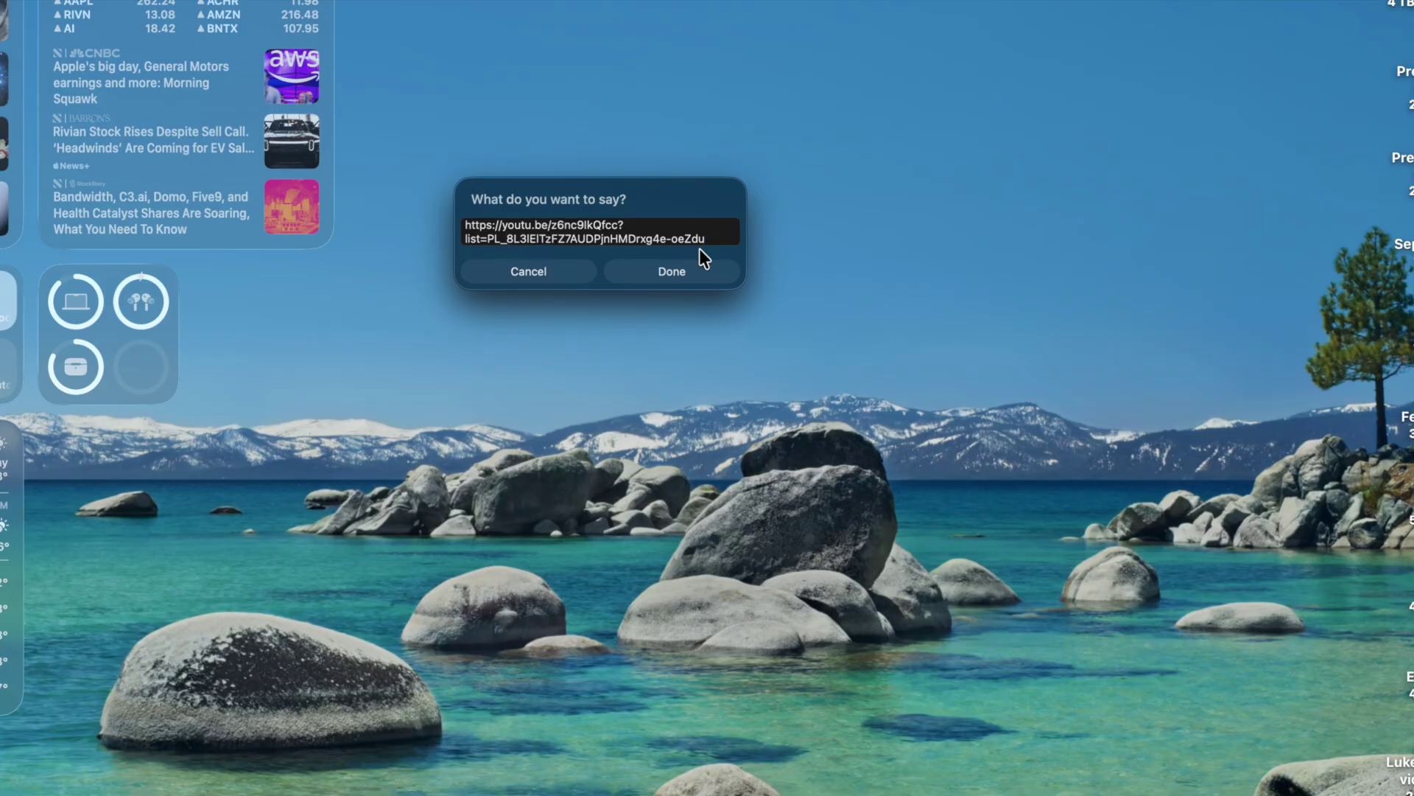
pyautogui.click(688, 270)
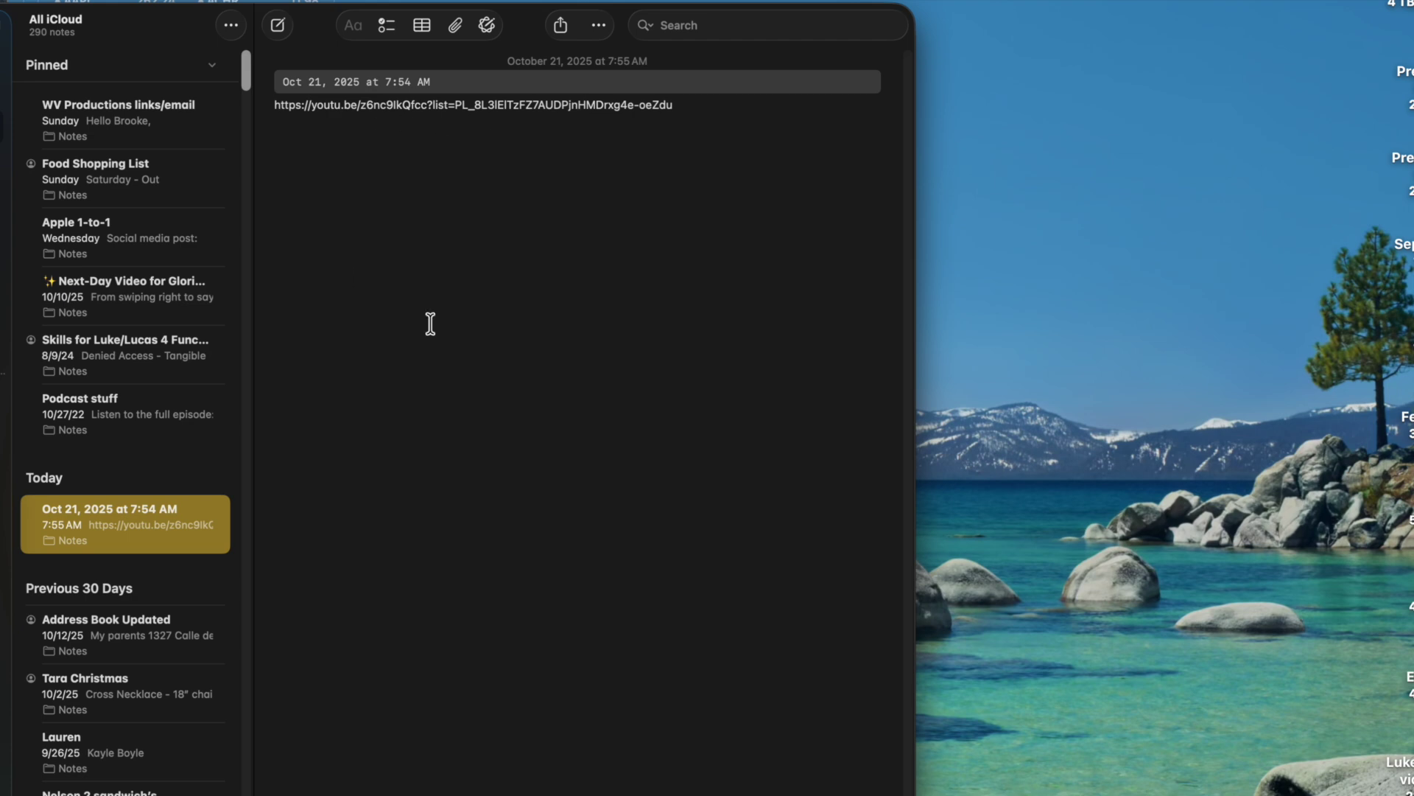
# Review Spotlight's Applications, Files, Actions and Clipboard categories, and browse the Actions list
pyautogui.press('super+space')
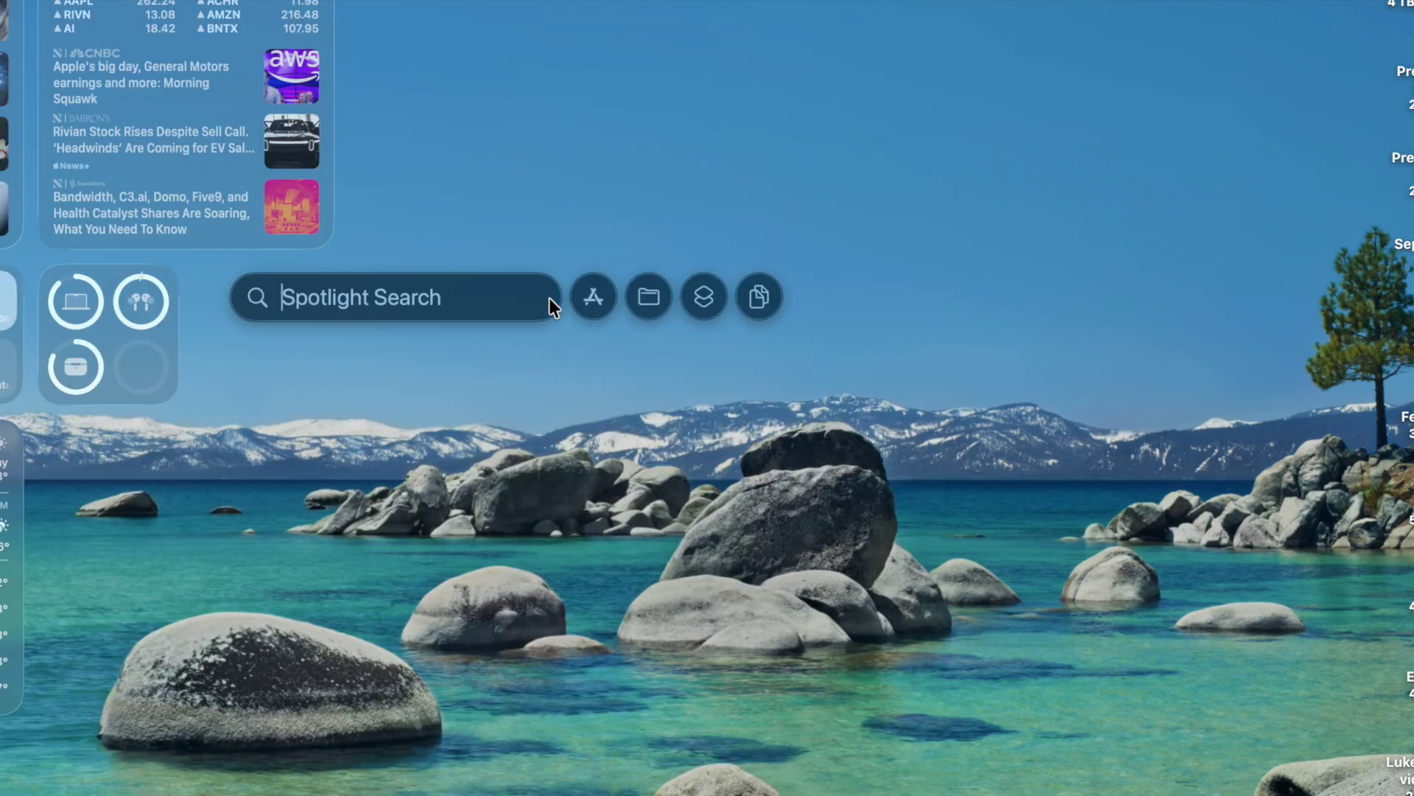
pyautogui.click(591, 296)
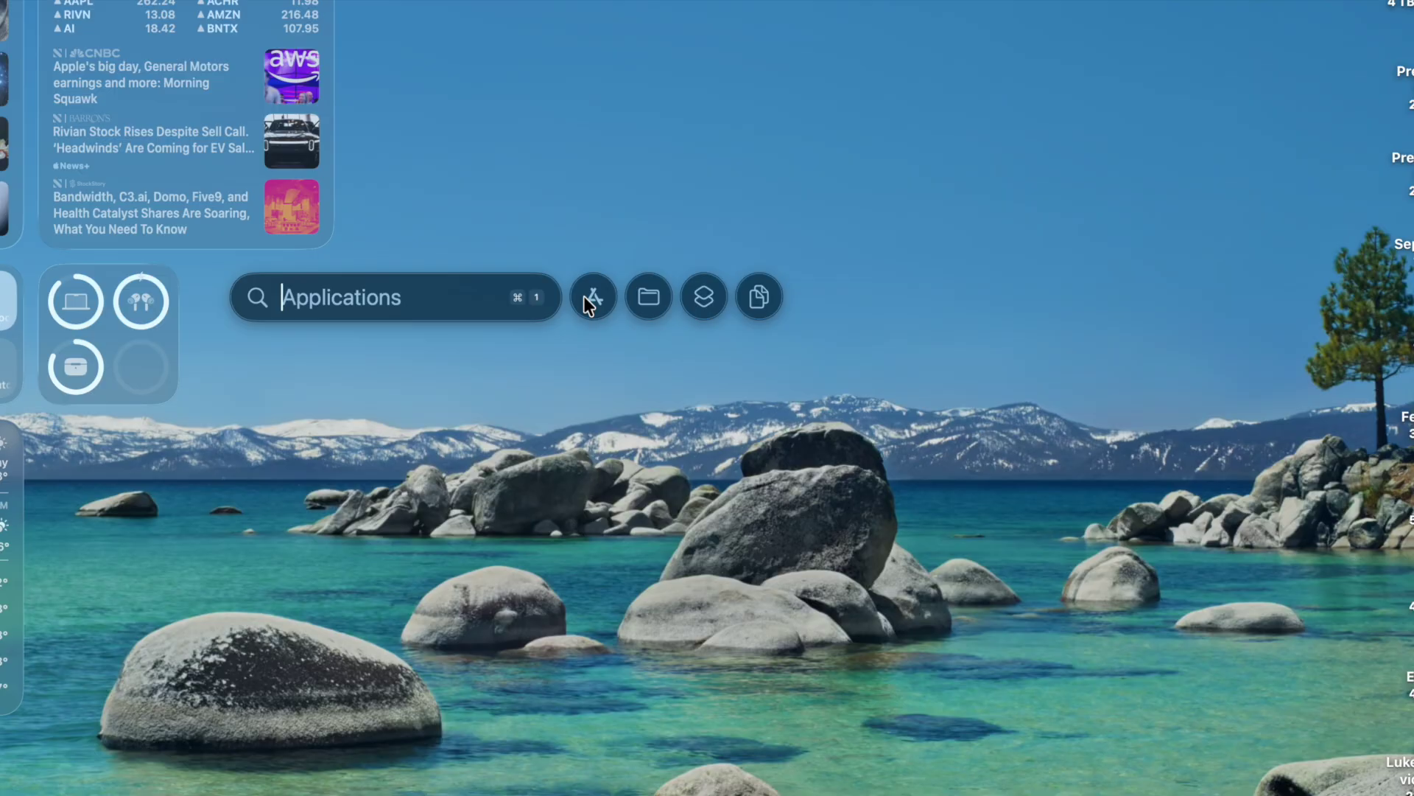
pyautogui.click(648, 296)
pyautogui.click(755, 297)
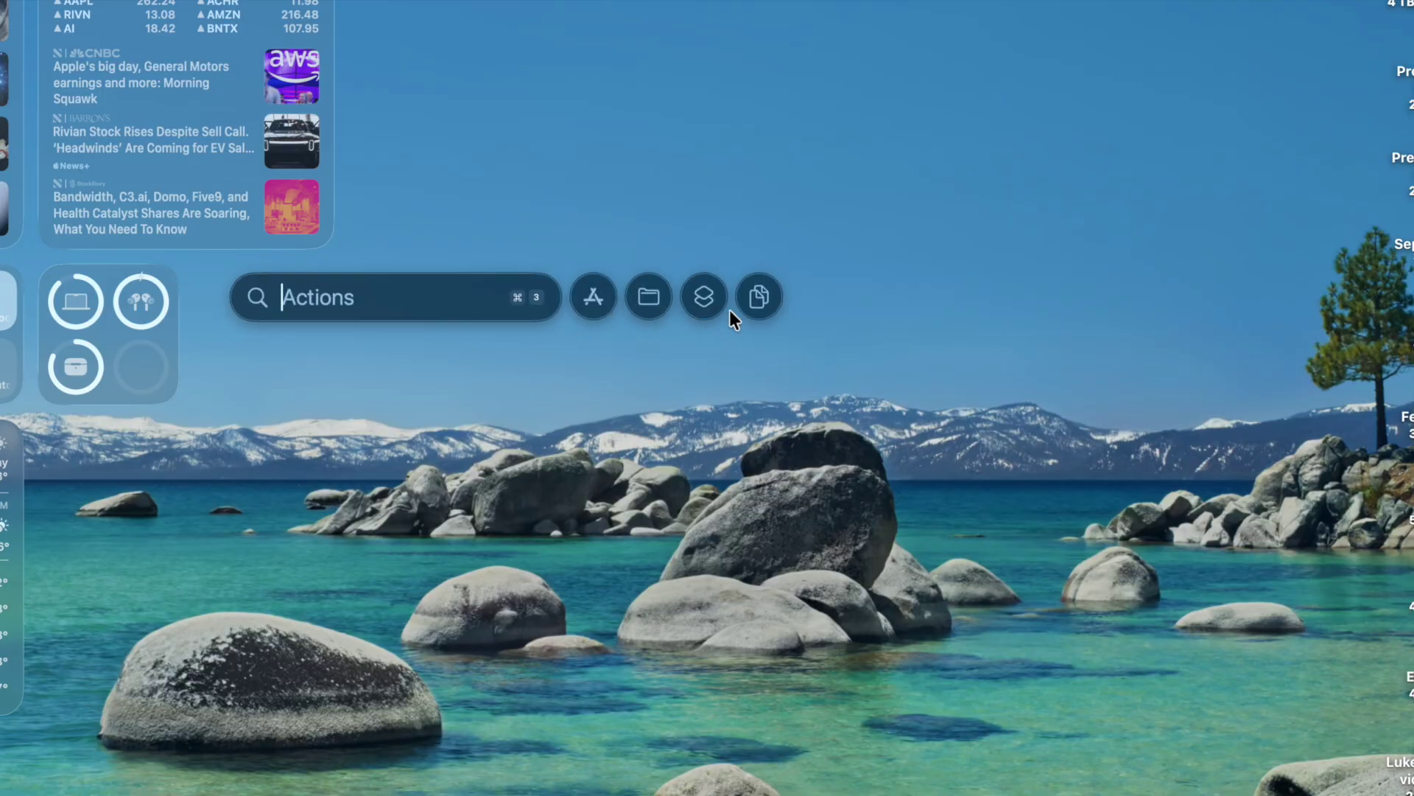
pyautogui.click(707, 300)
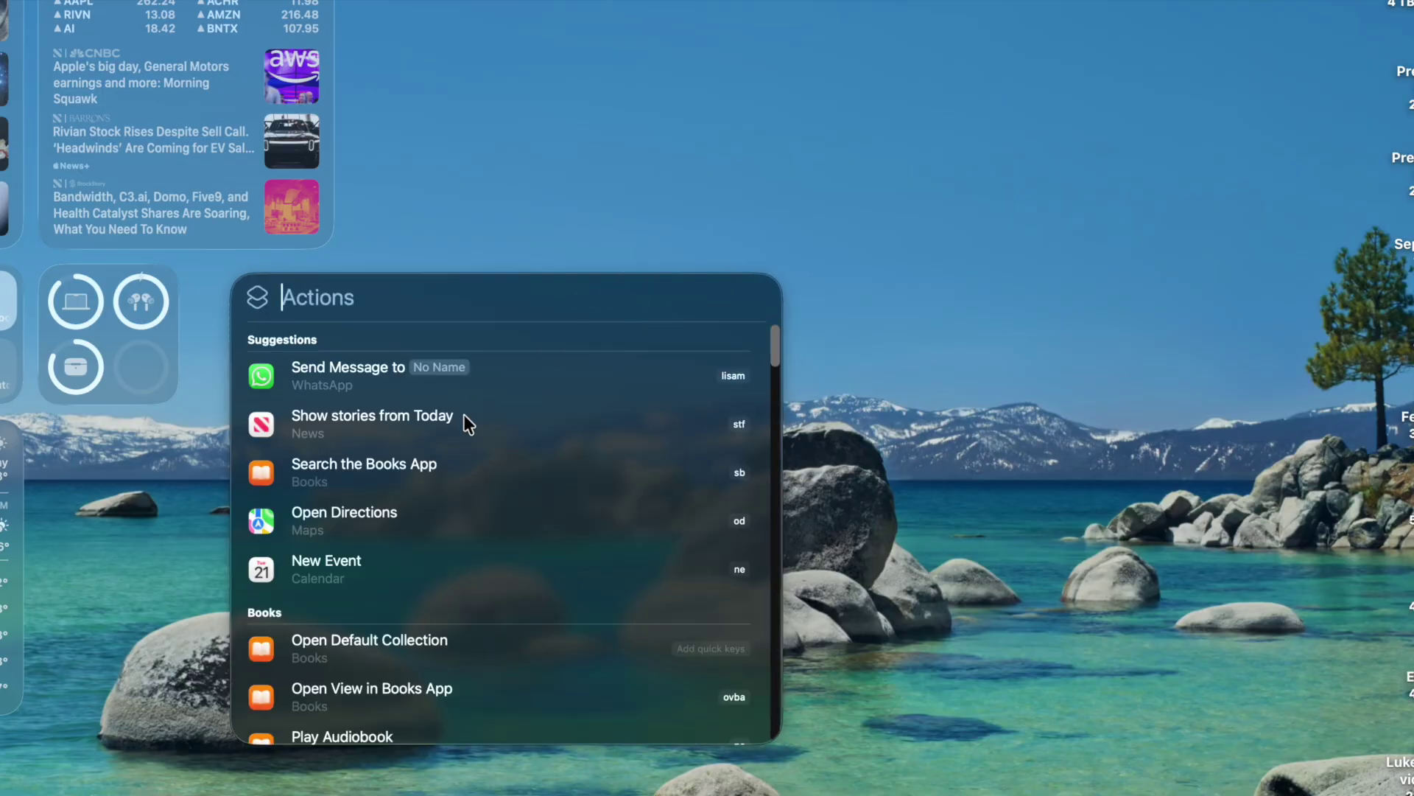
pyautogui.scroll(-15, 463, 414)
pyautogui.press('Escape')
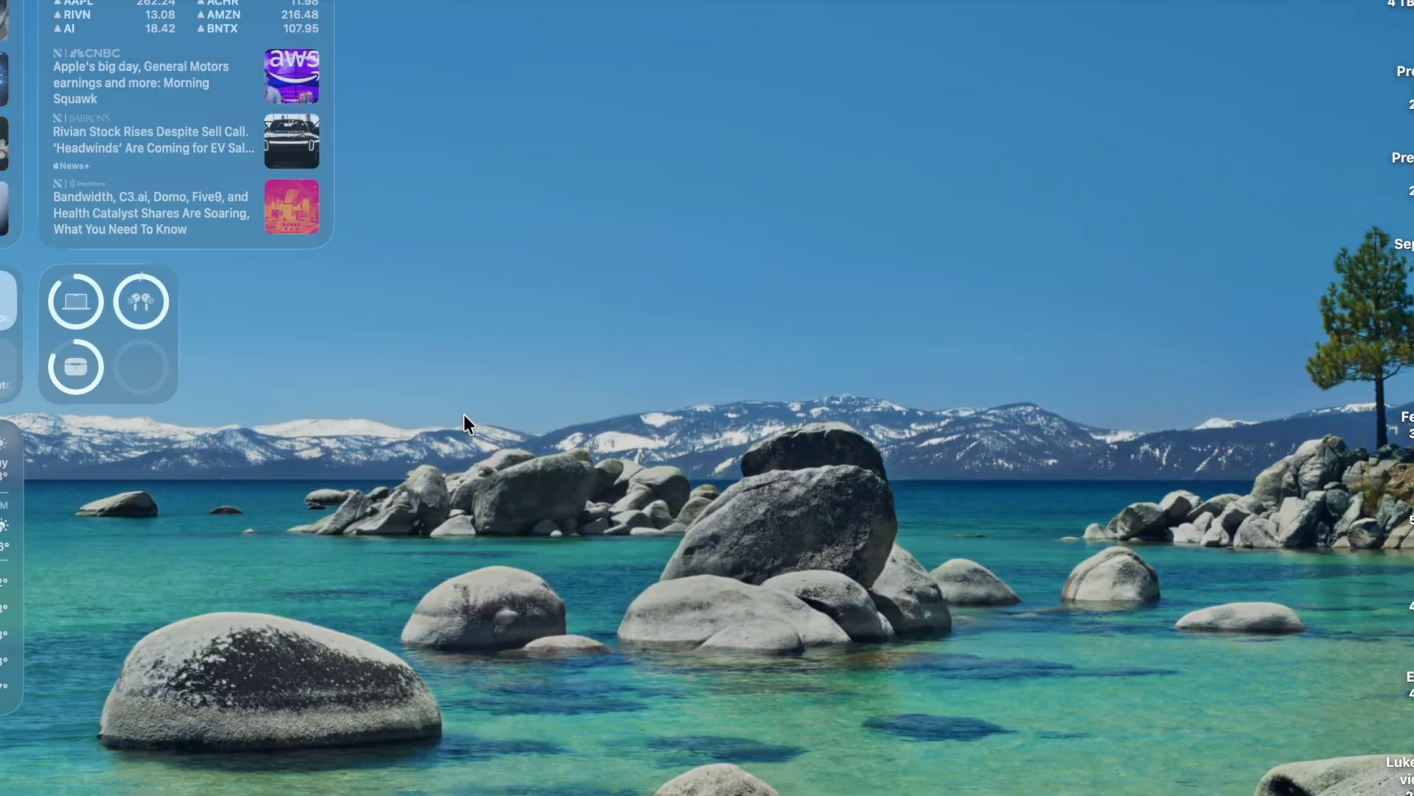
pyautogui.press('super+space')
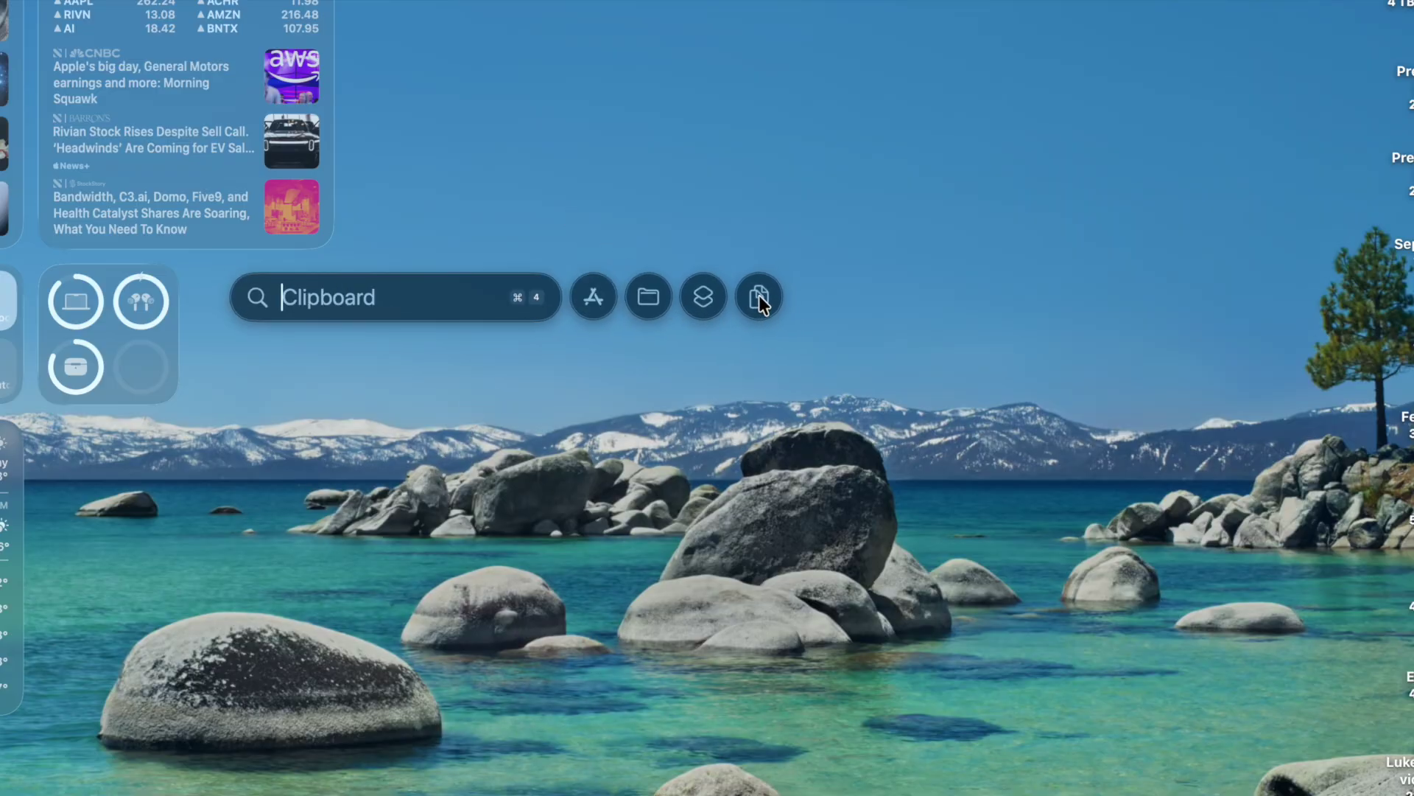